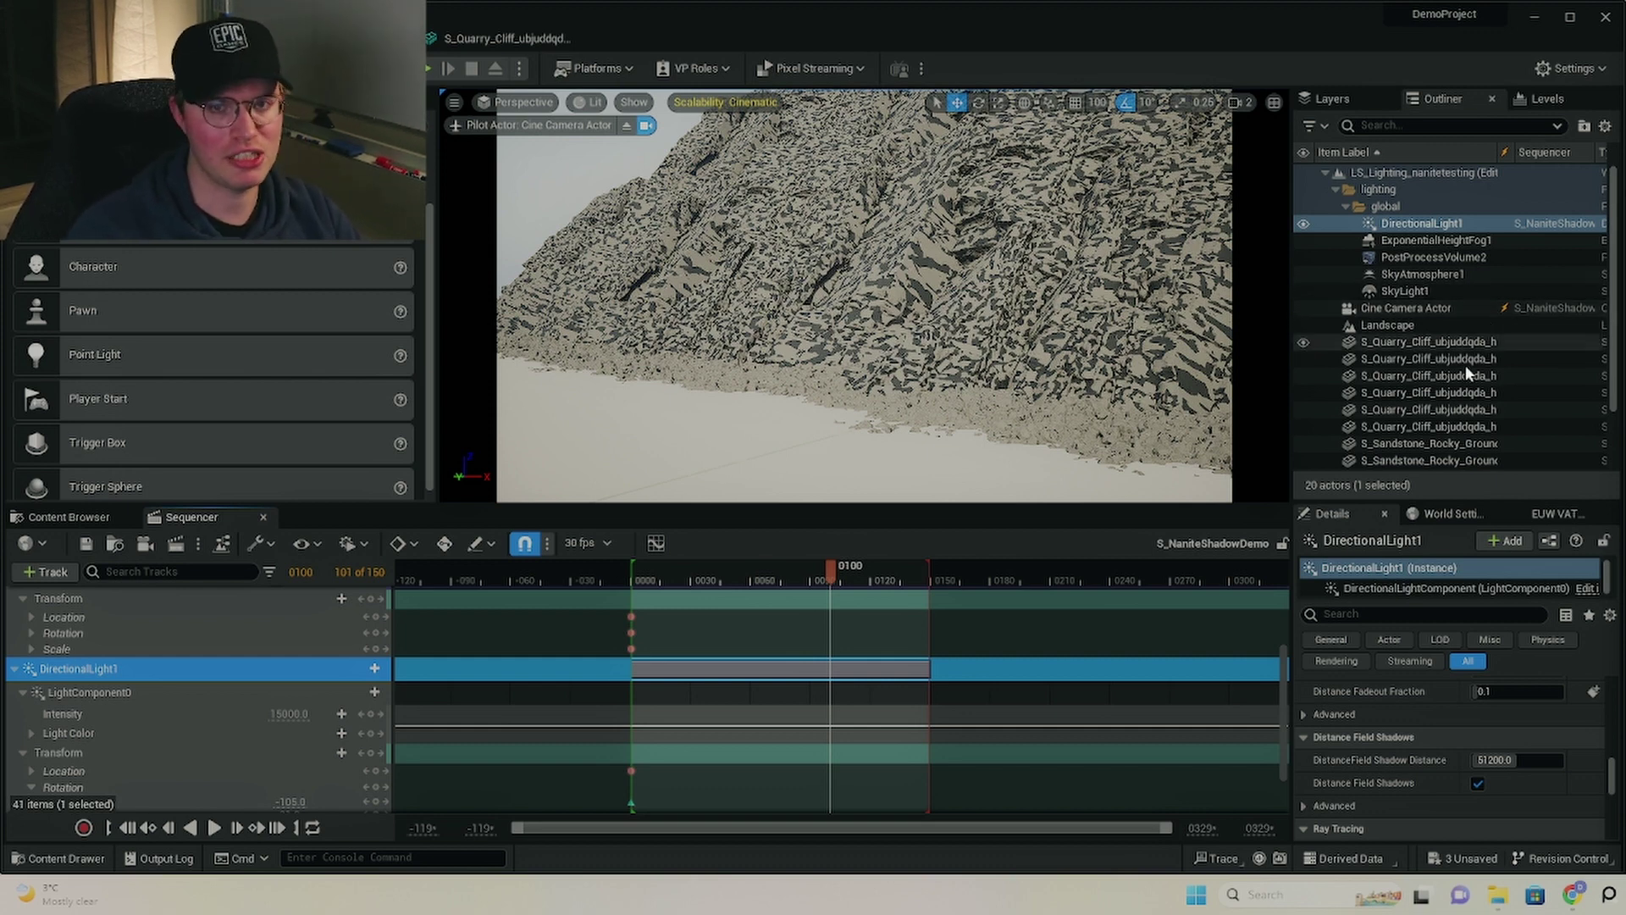
Step: Set Cast Ray Traced Shadows to Disabled on DirectionalLight1 and move the sequence playhead to frame 75
left_click(1410, 272)
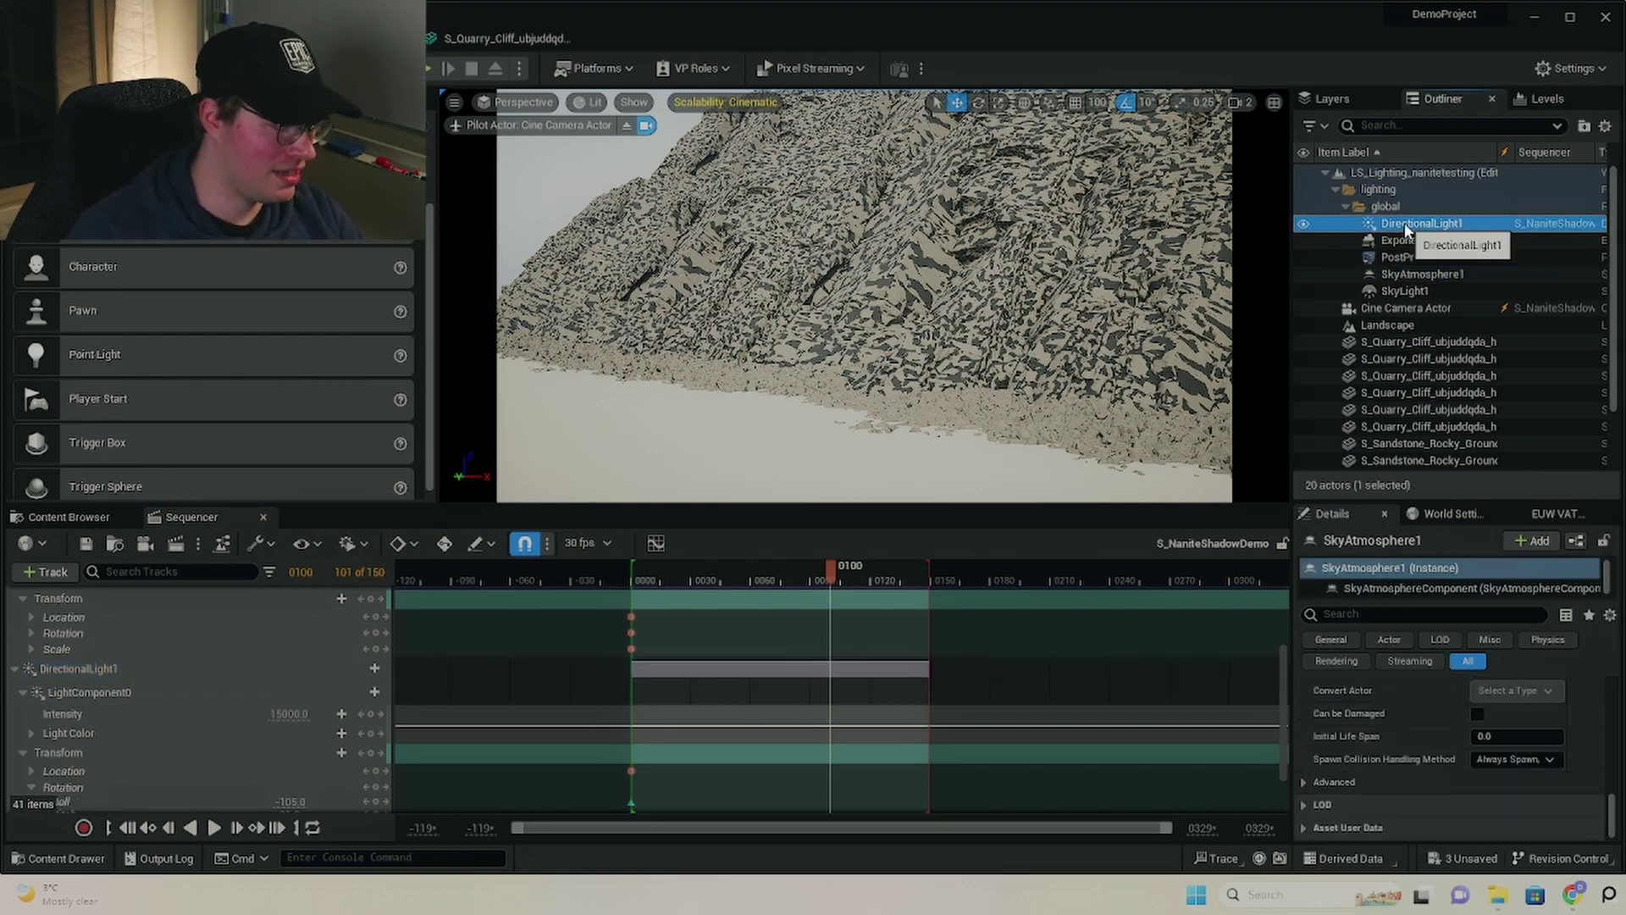
left_click(1408, 223)
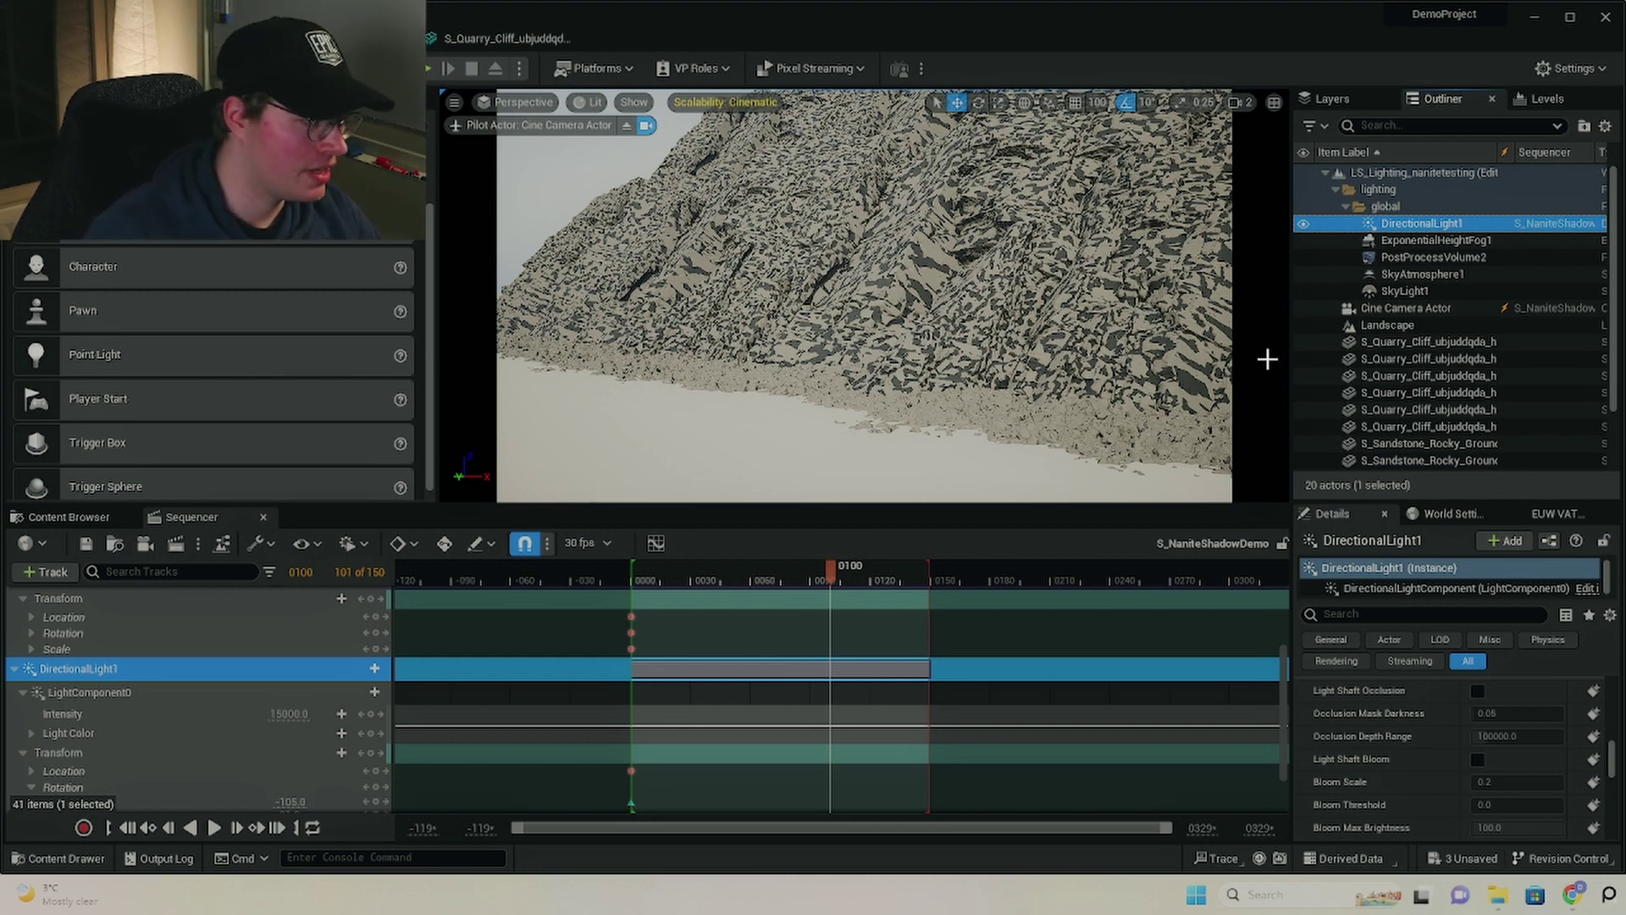
scroll(1445, 752, "down", 2)
scroll(1445, 752, "up", 4)
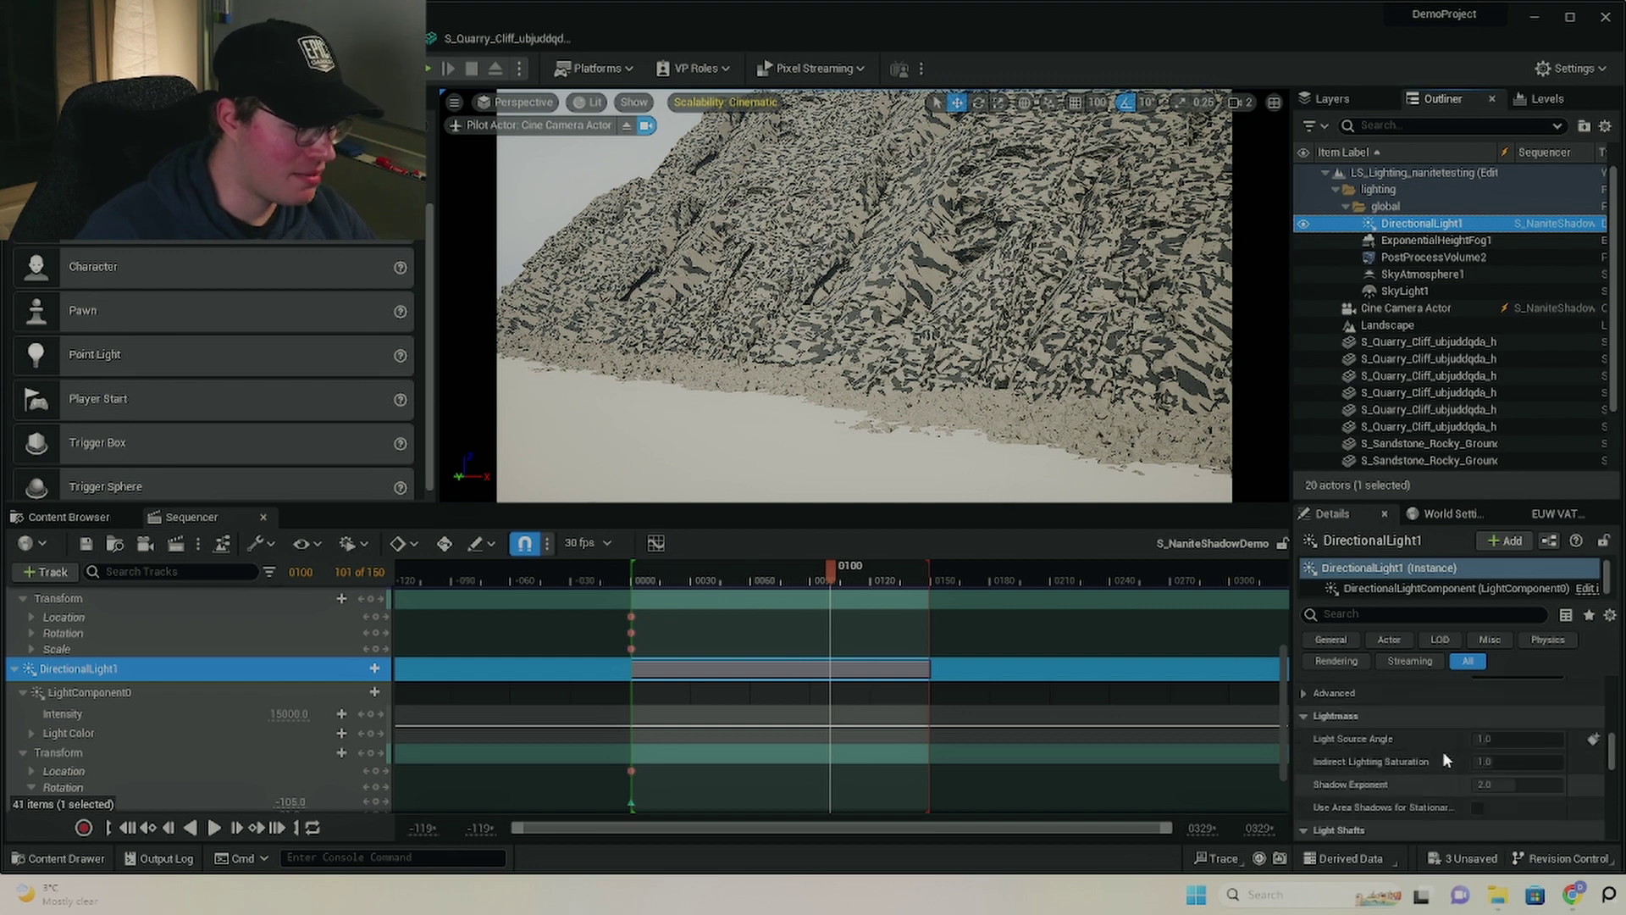
scroll(1426, 743, "up", 5)
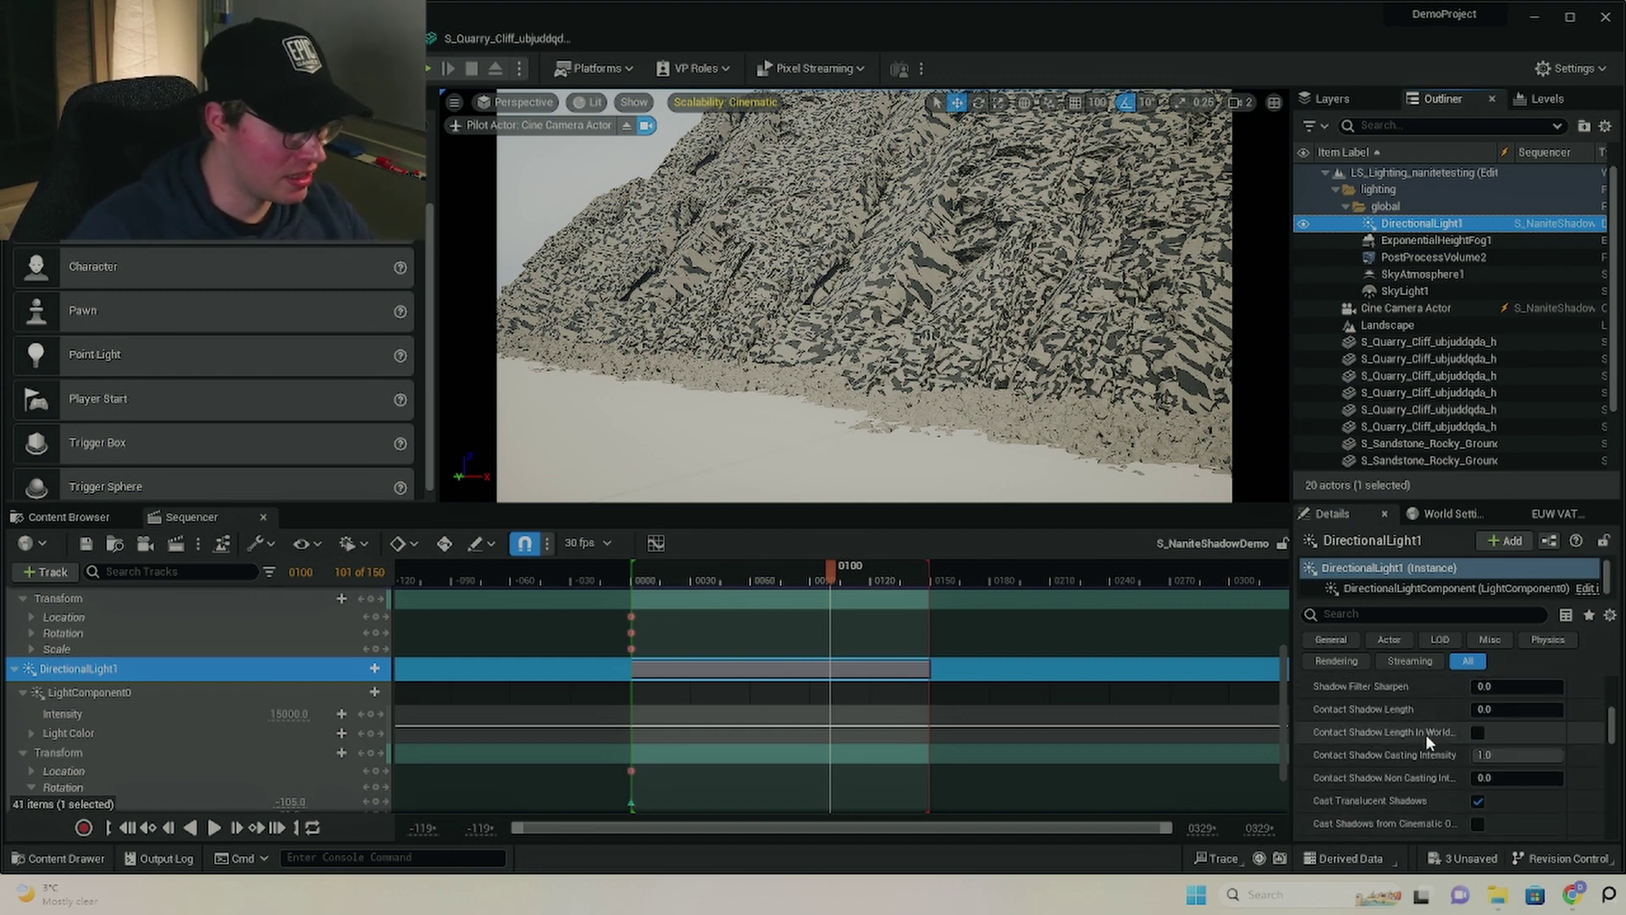
scroll(1371, 749, "down", 5)
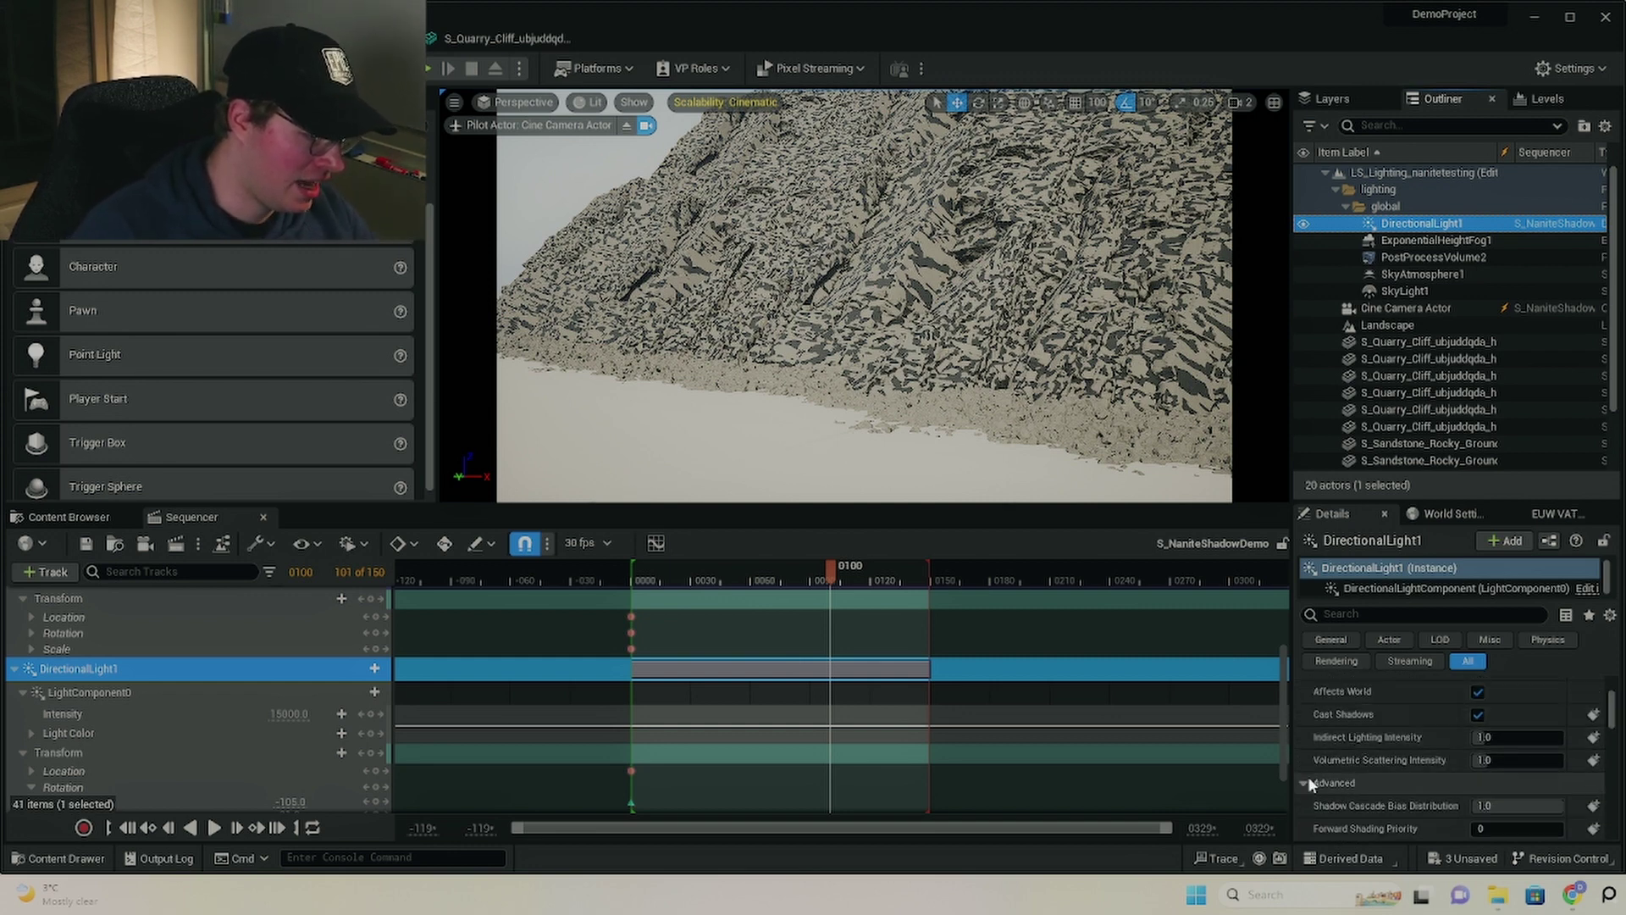
left_click(1307, 783)
scroll(1431, 761, "down", 5)
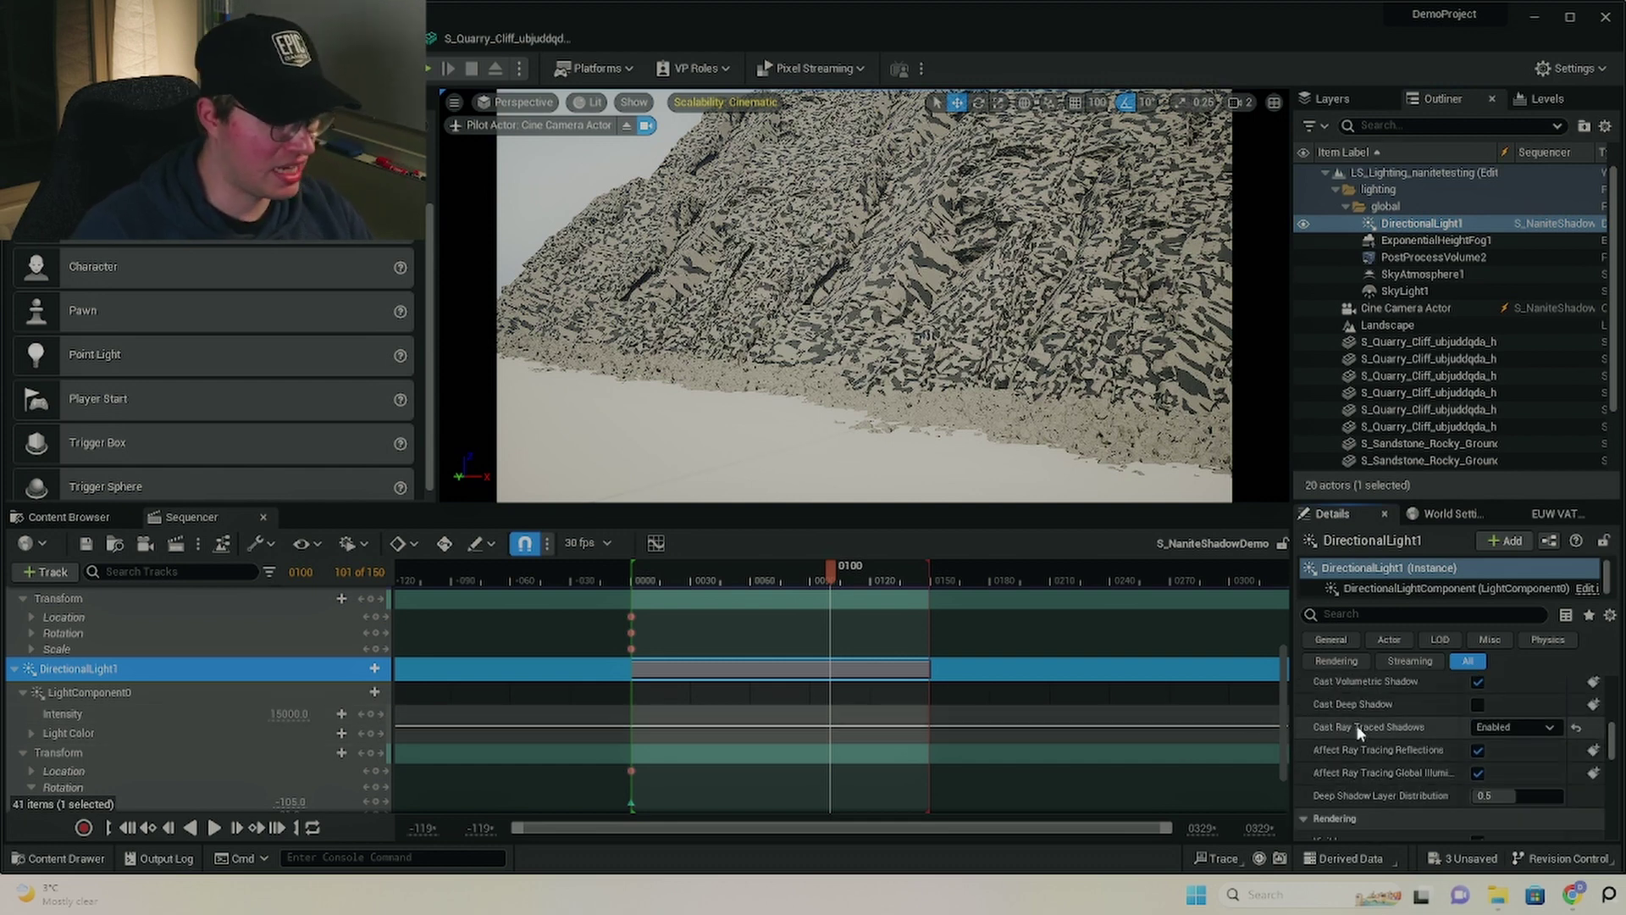
left_click(1475, 728)
left_click(1501, 746)
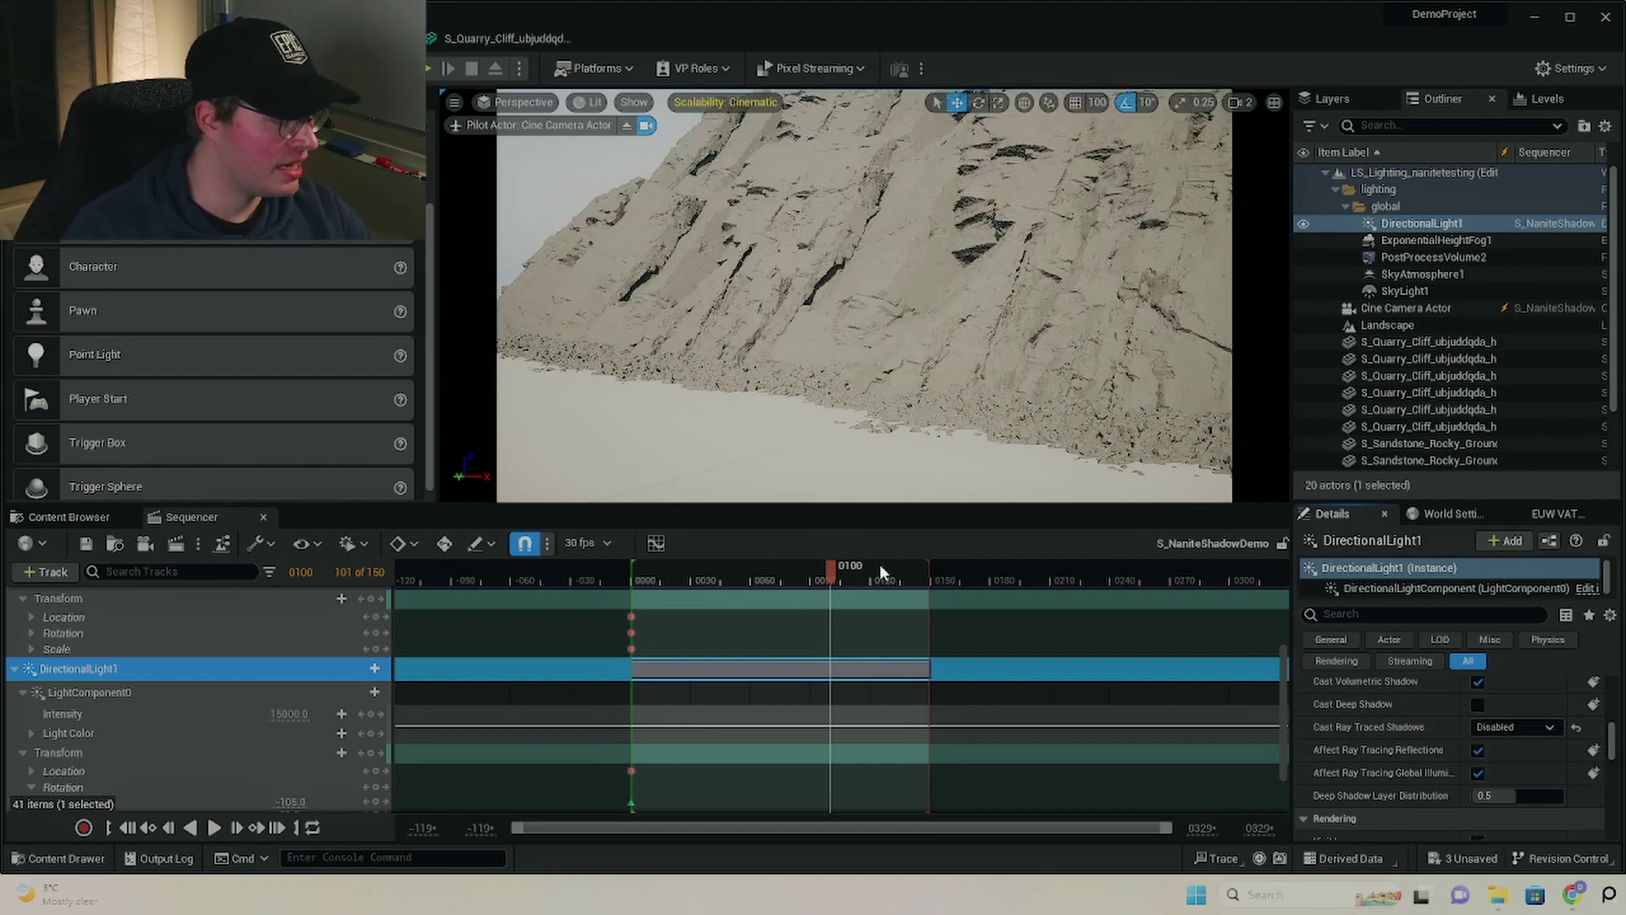
left_click_drag(828, 567, 782, 590)
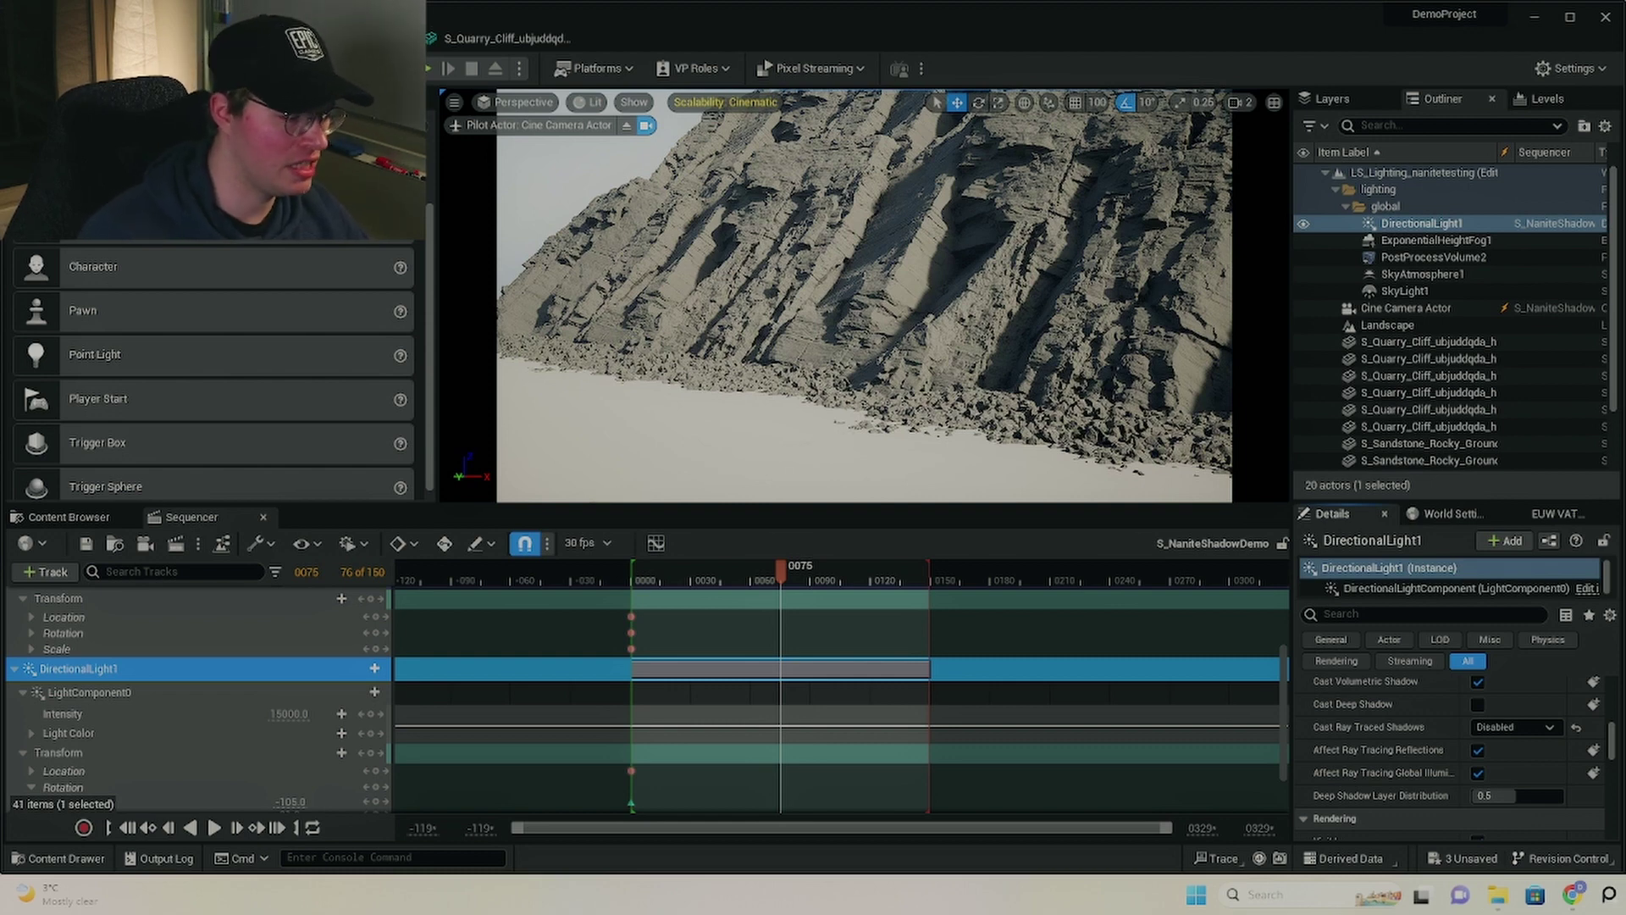
Step: Move the playhead to frame 70 and set the directional light's Source Angle to 10
scroll(1451, 756, "up", 5)
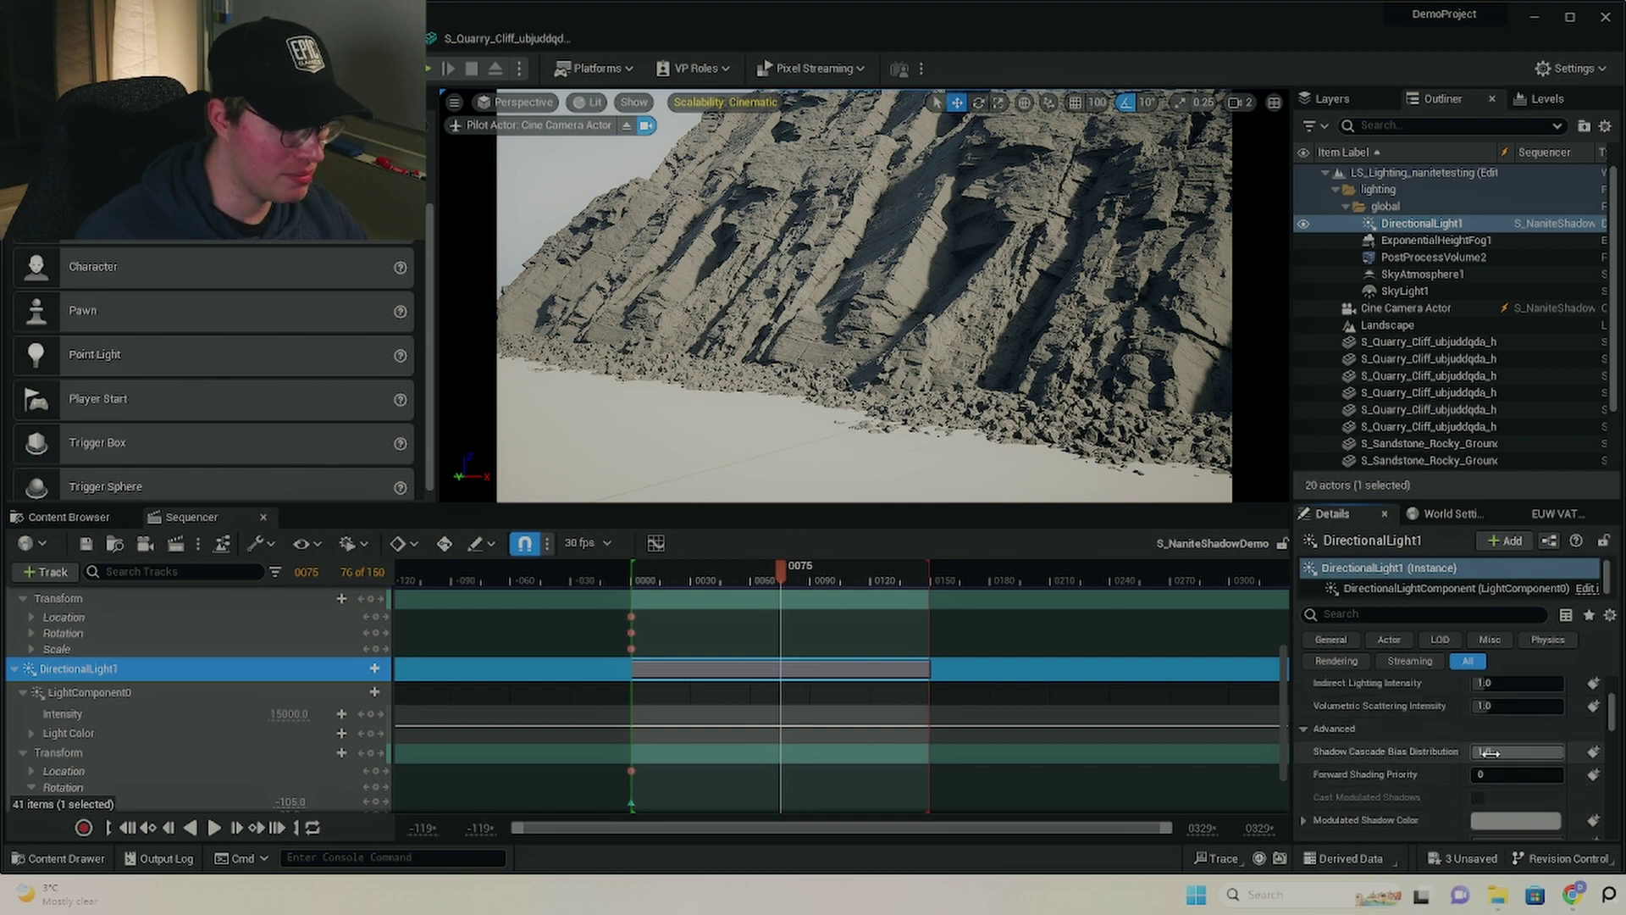
scroll(1490, 760, "up", 3)
left_click(1520, 732)
left_click_drag(780, 564, 777, 578)
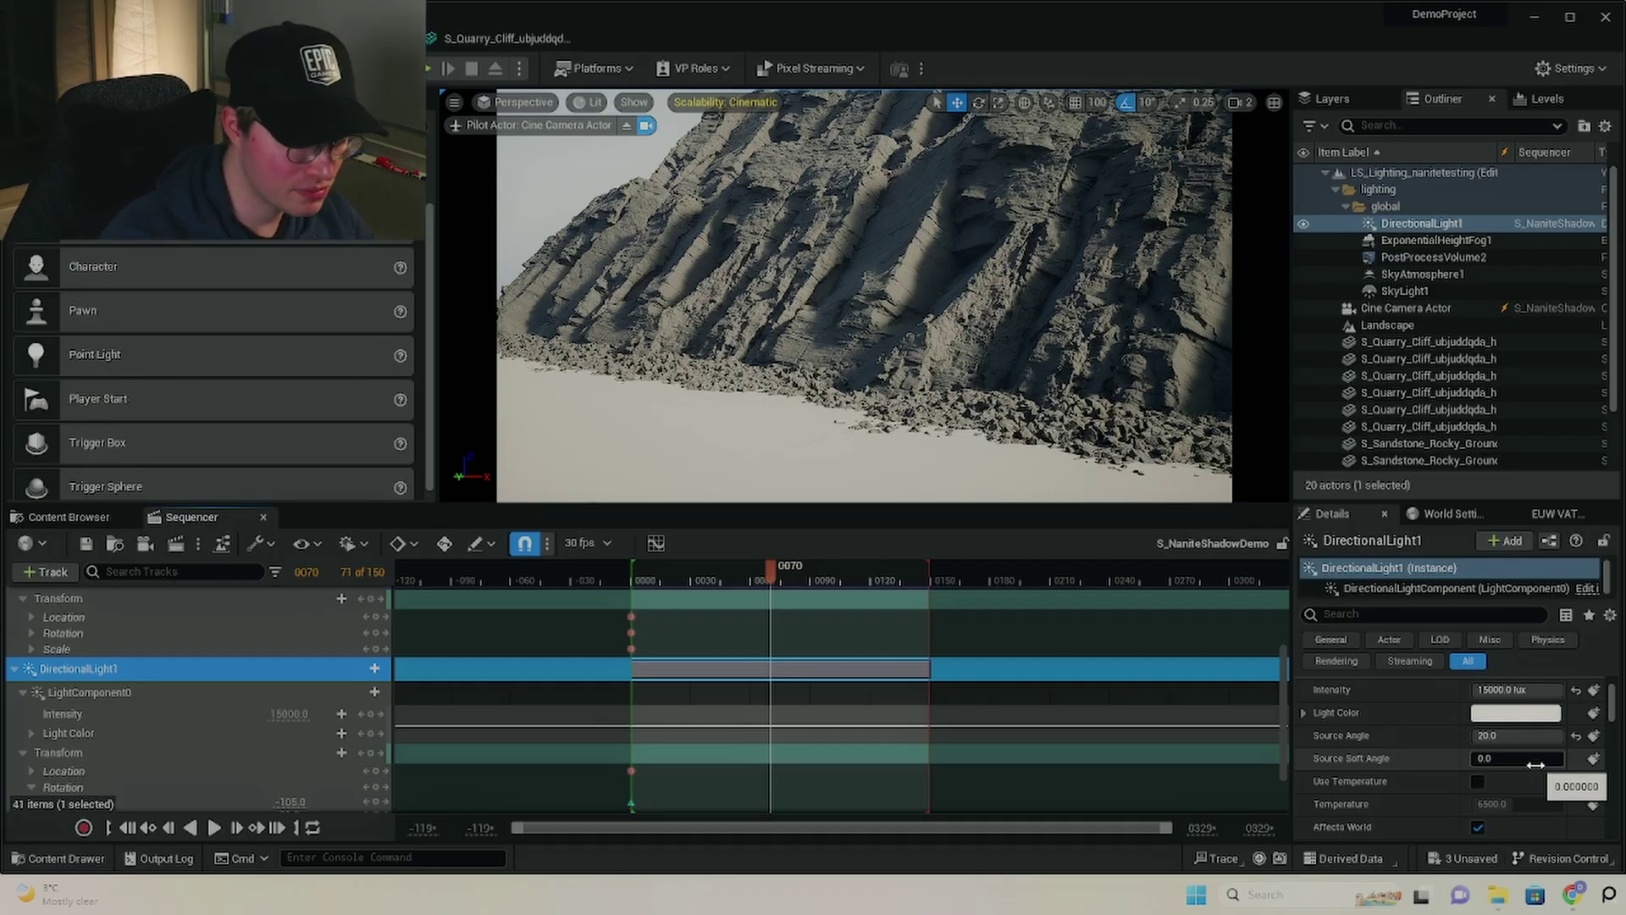
left_click(1543, 741)
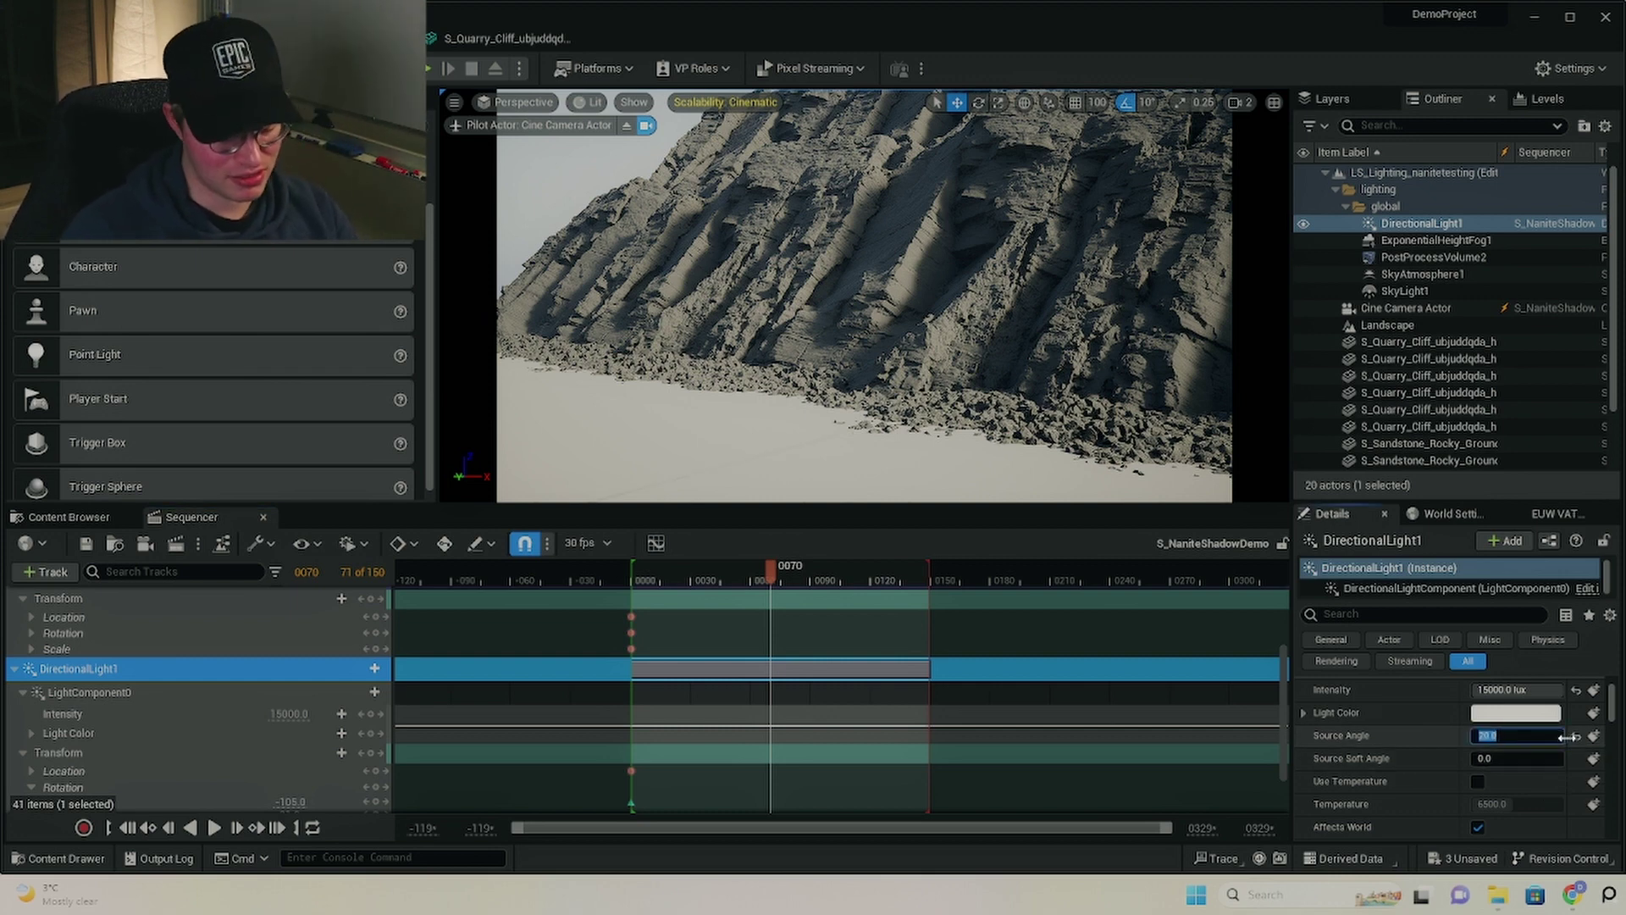
type("10")
key("Return")
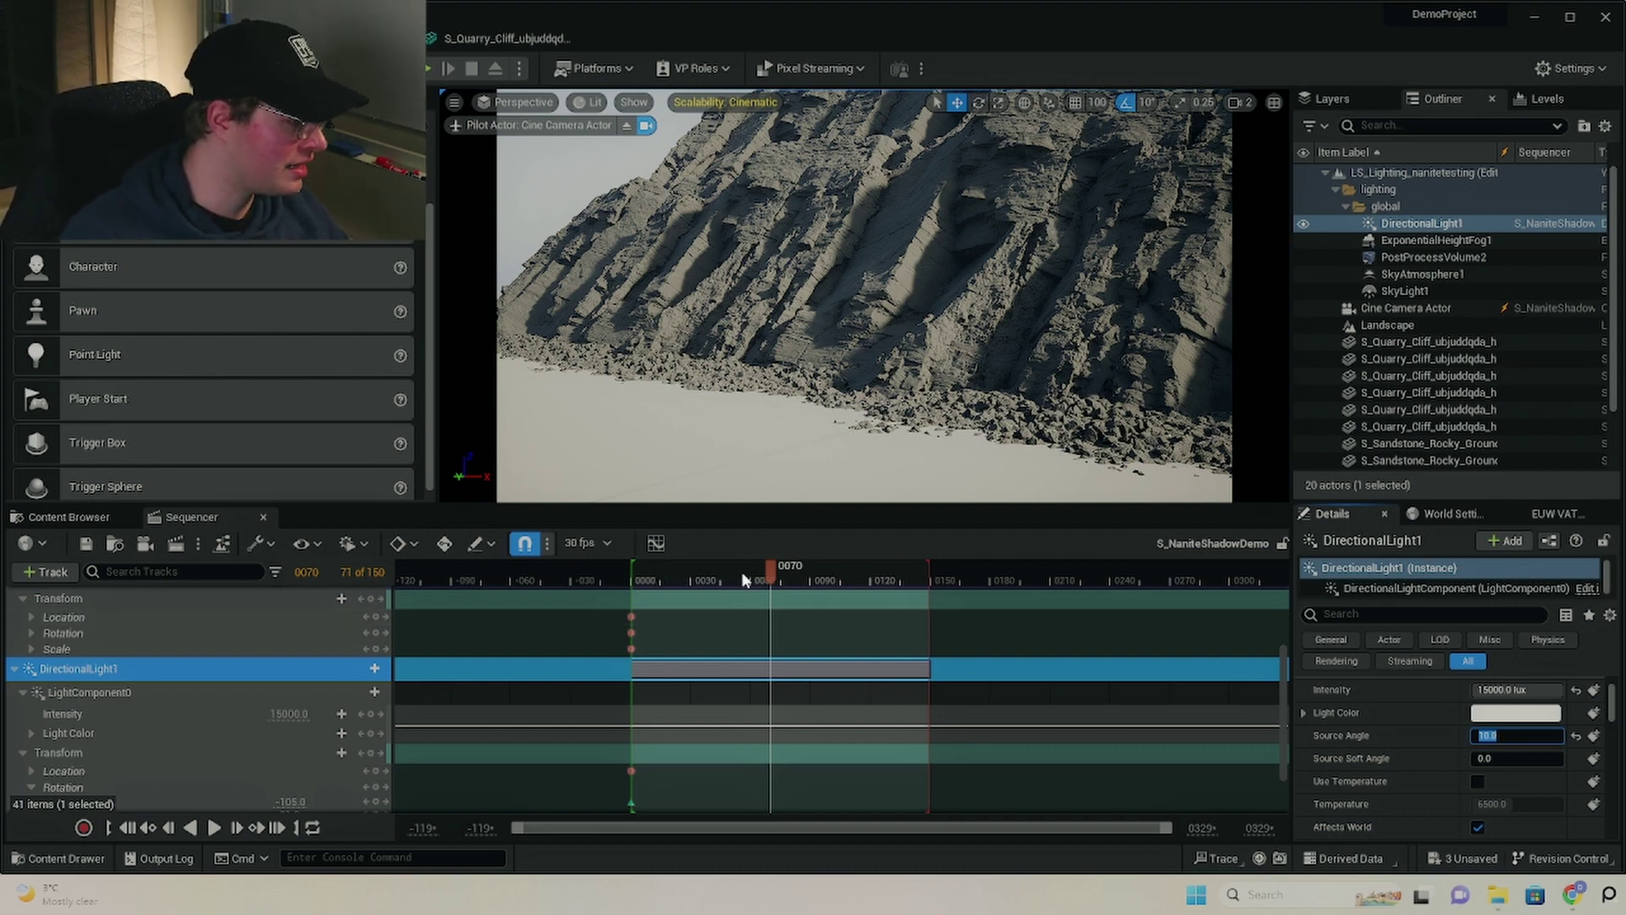
Step: Set the directional light's Cast Ray Traced Shadows to Enabled and move the playhead to frame 89
left_click_drag(743, 569, 777, 557)
scroll(1491, 758, "down", 5)
scroll(1538, 750, "down", 5)
left_click(1535, 701)
left_click(1497, 748)
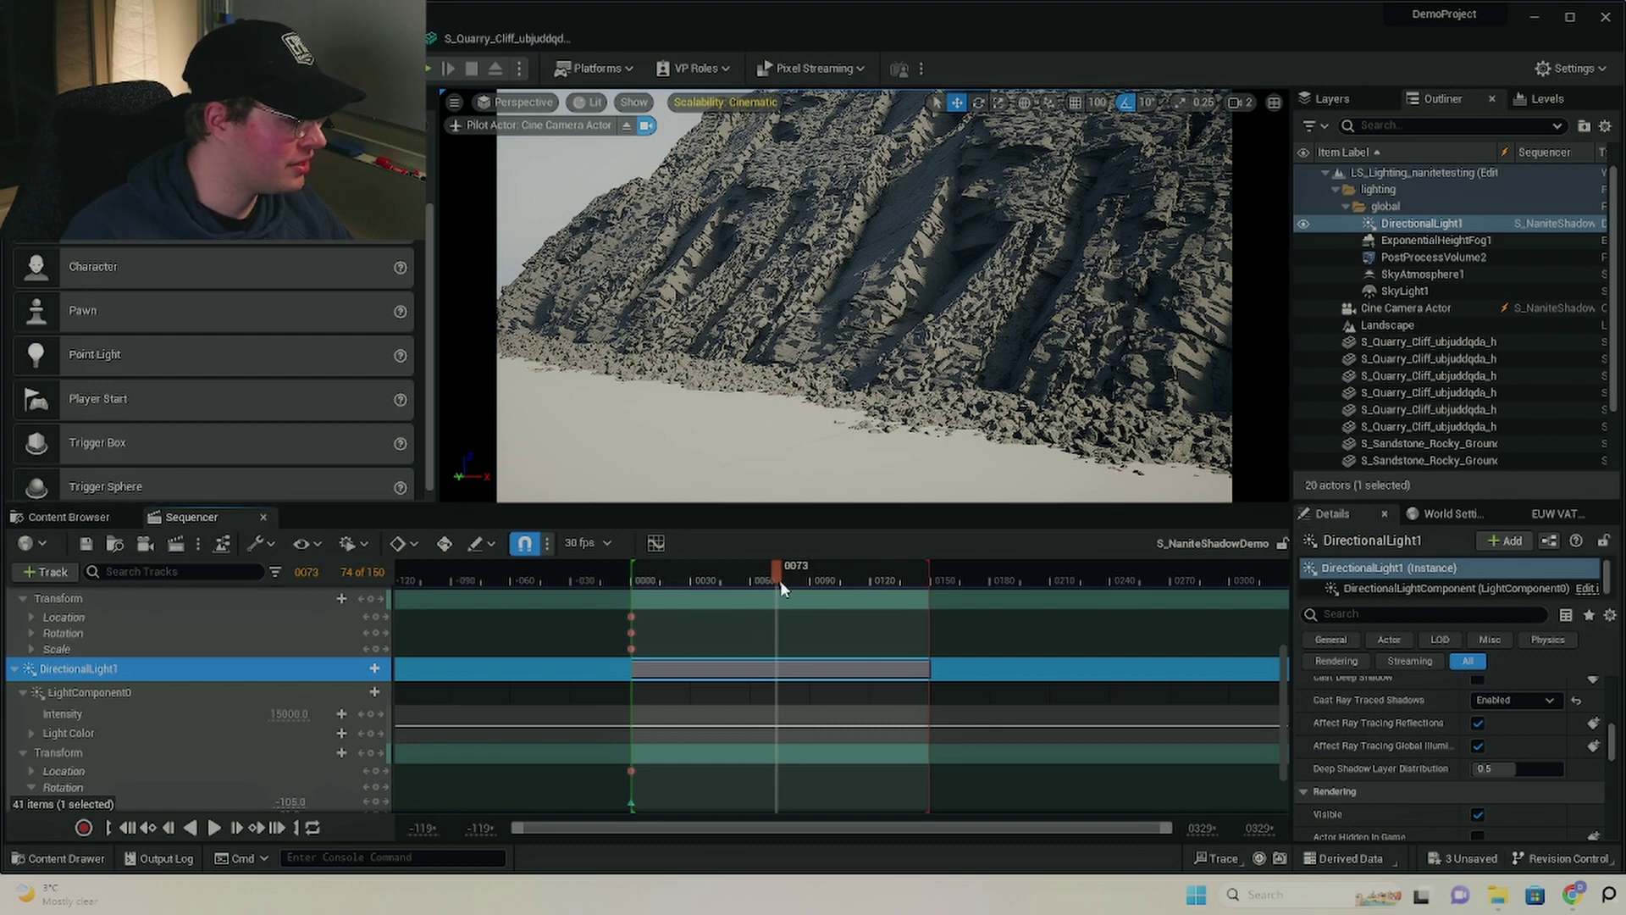
left_click_drag(777, 576, 808, 573)
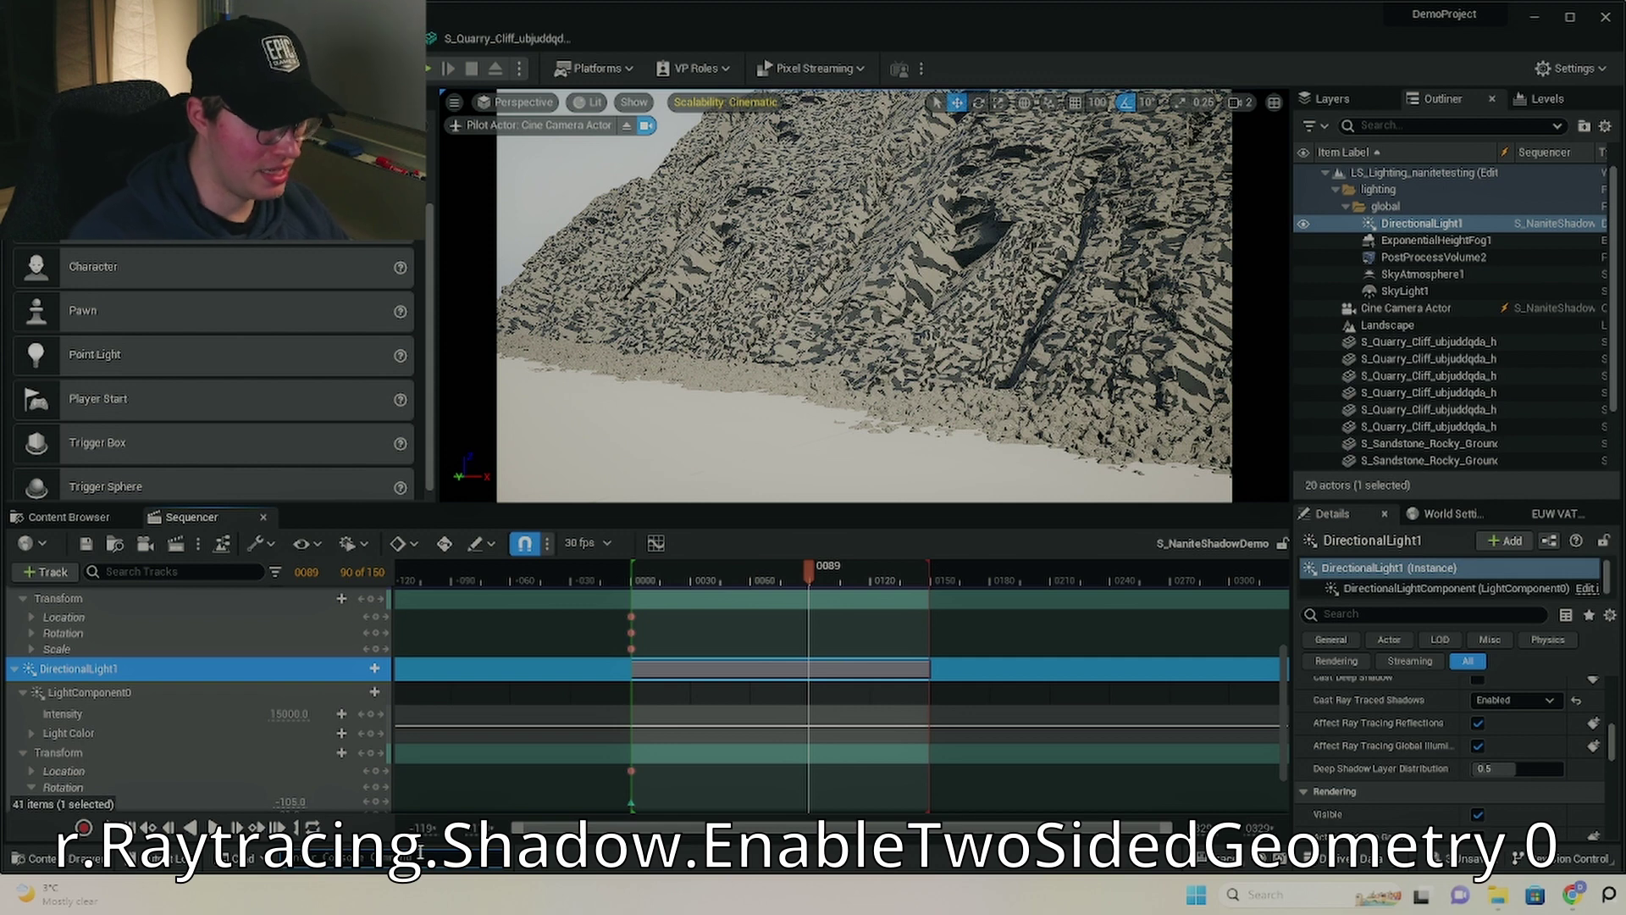
Step: Run the console command r.RayTracing.Shadows.EnableTwoSidedGeometry 0
type("r.raytraci")
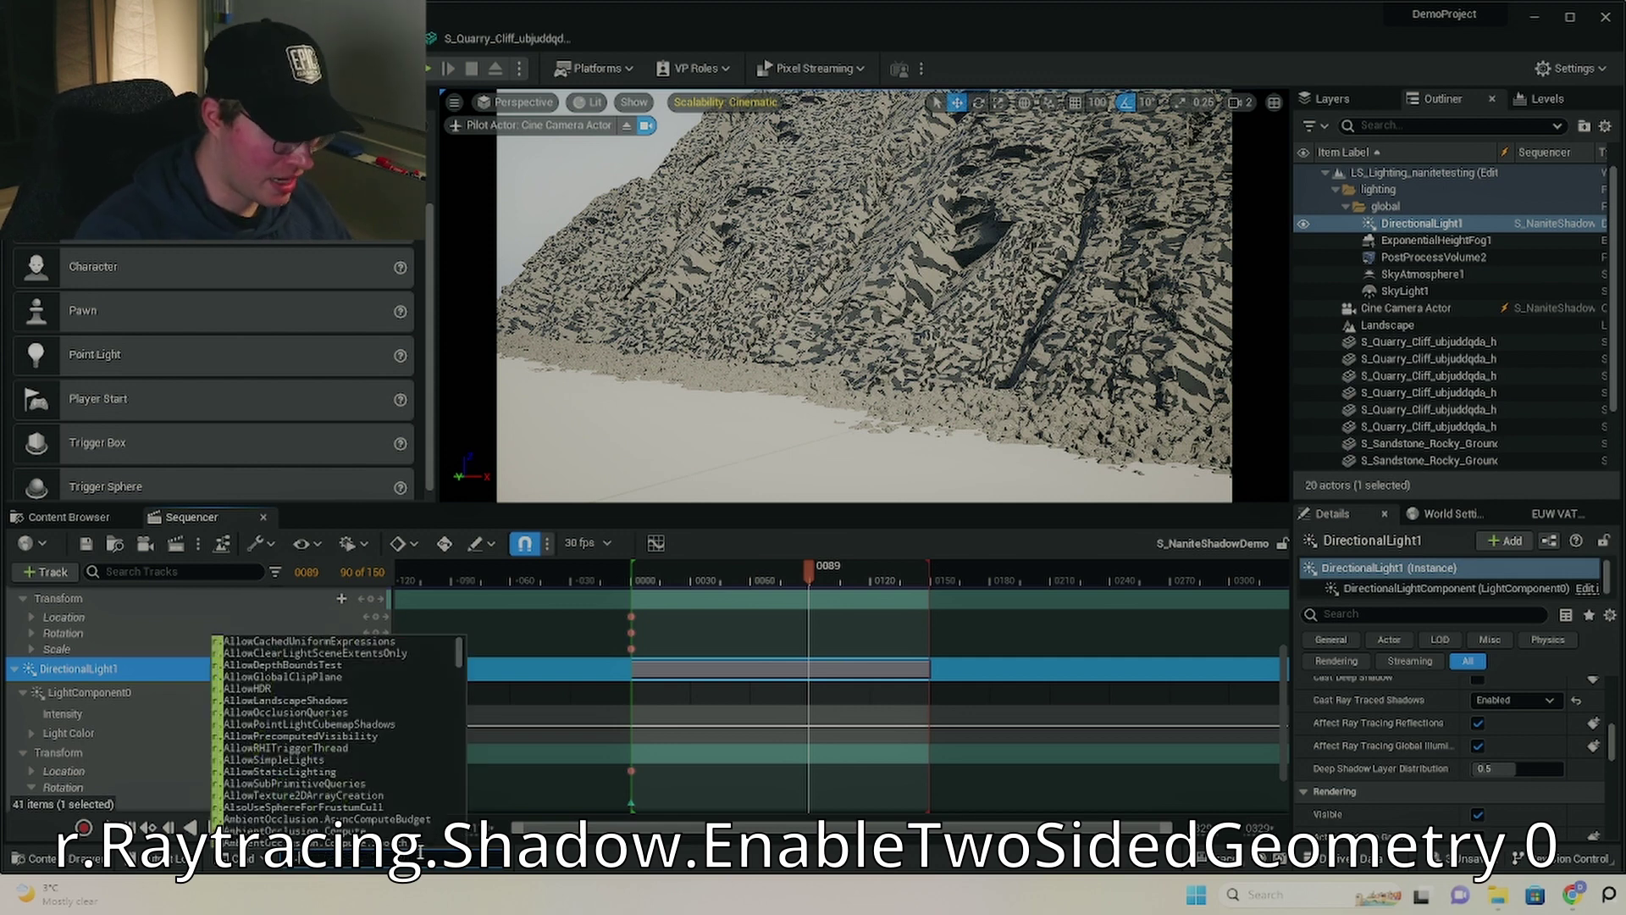
type("ng.shadow")
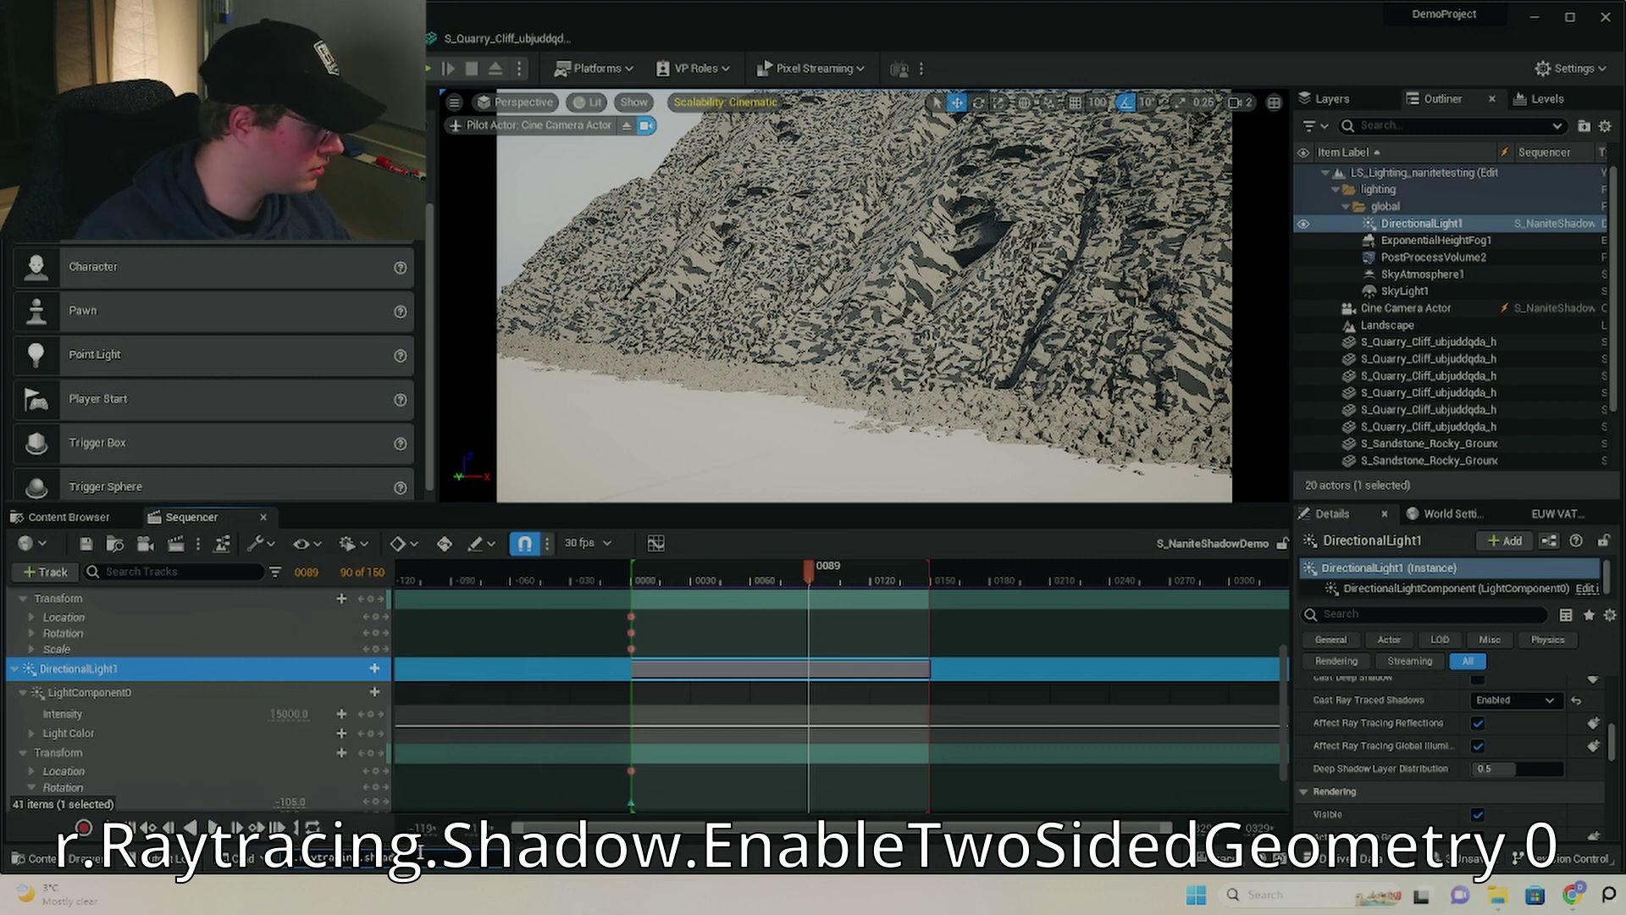
key("BackSpace")
key("BackSpace")
key("BackSpace")
key("BackSpace")
key("BackSpace")
type("hadows")
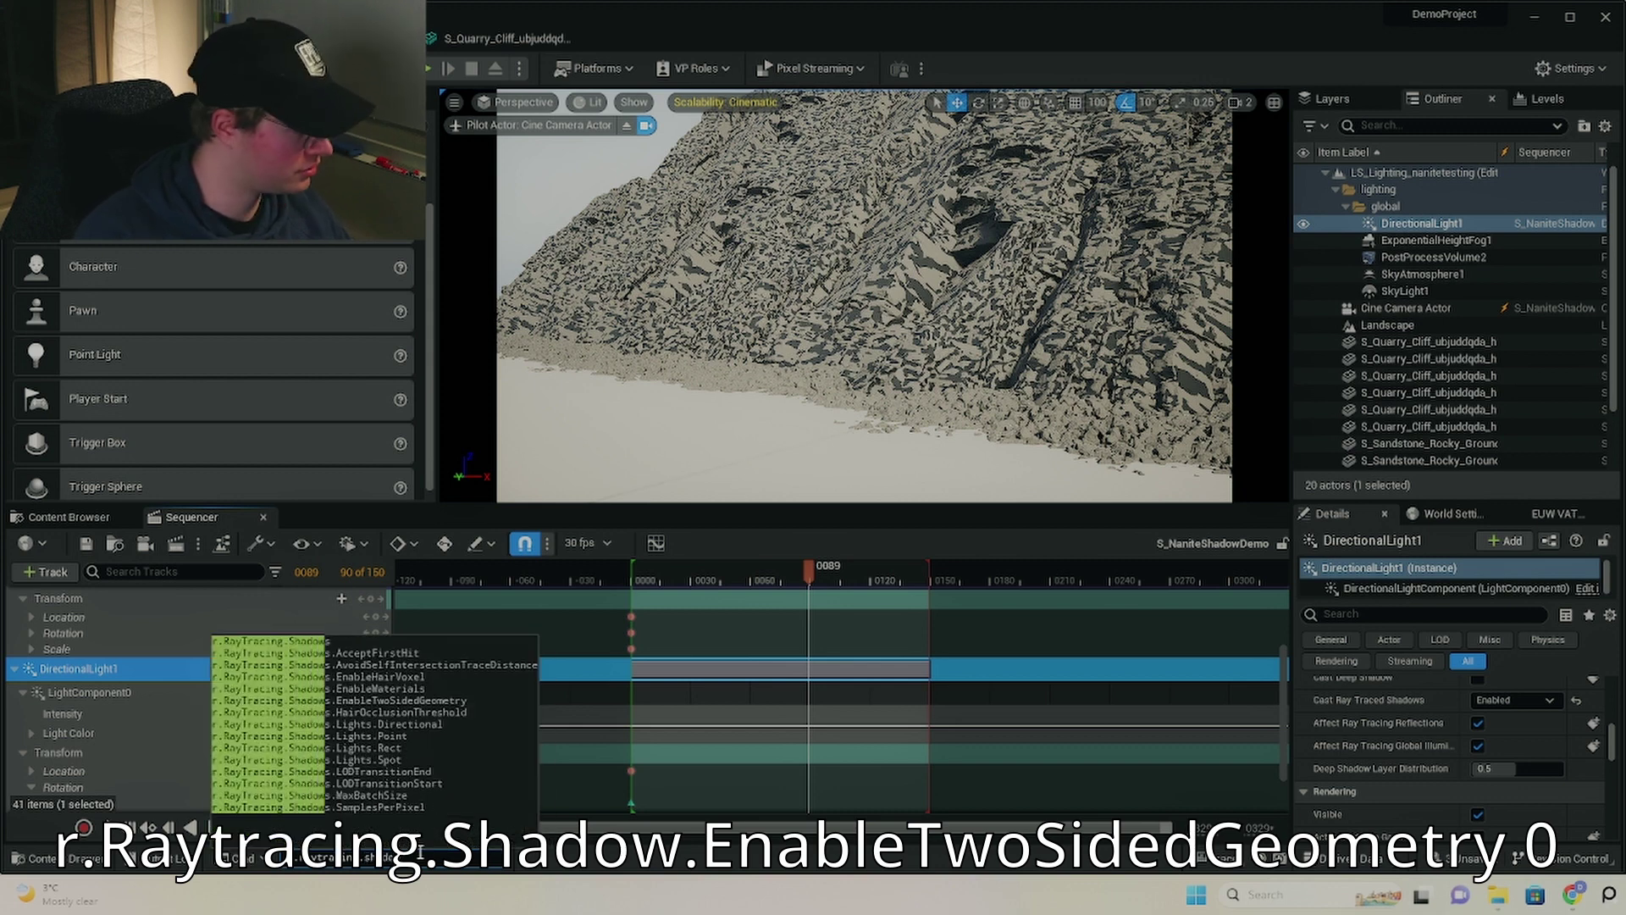
left_click(394, 700)
type("0")
key("BackSpace")
type("0")
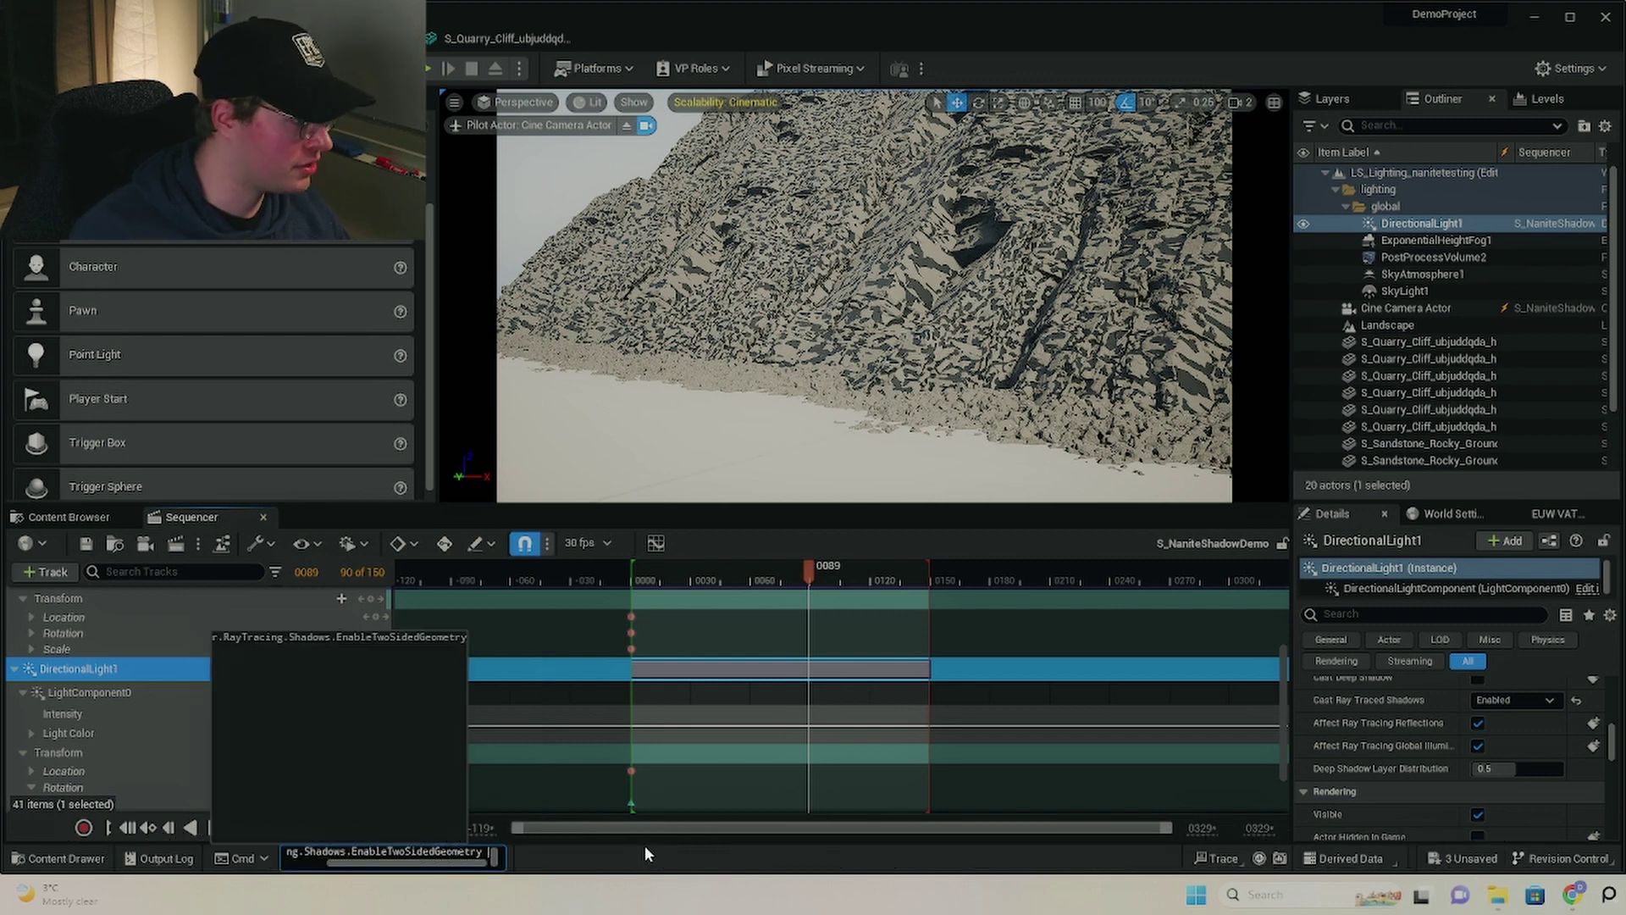
key("Return")
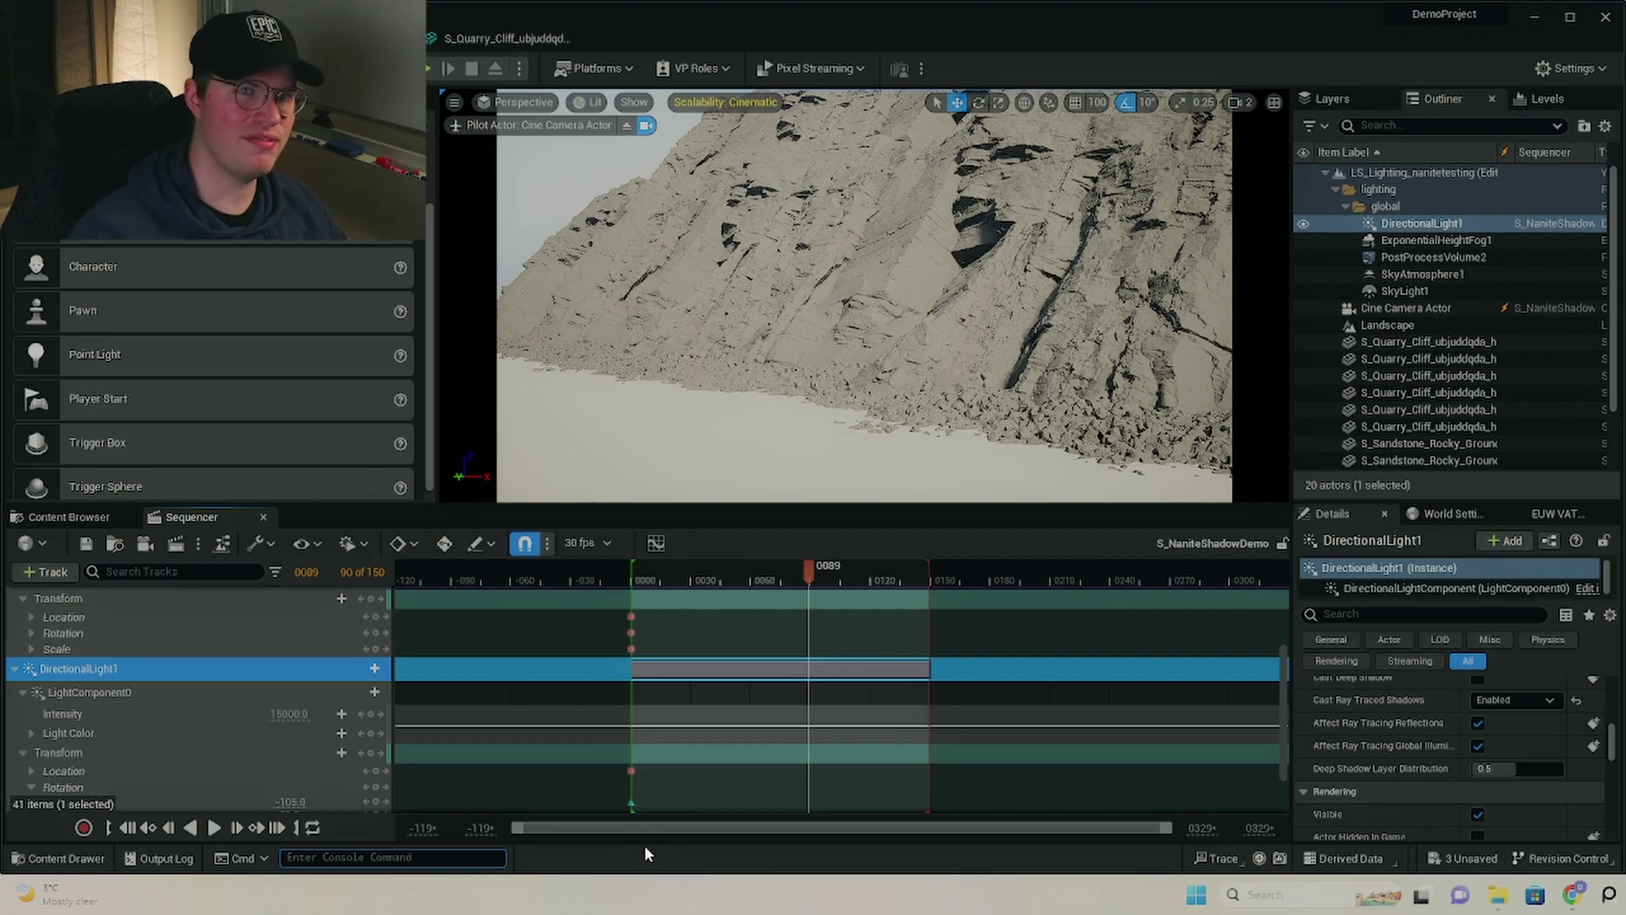
Step: Scrub the sequence between frames 2 and 28, ending on frame 15, to examine the ray traced shadows on the cliff
left_click_drag(805, 571, 635, 624)
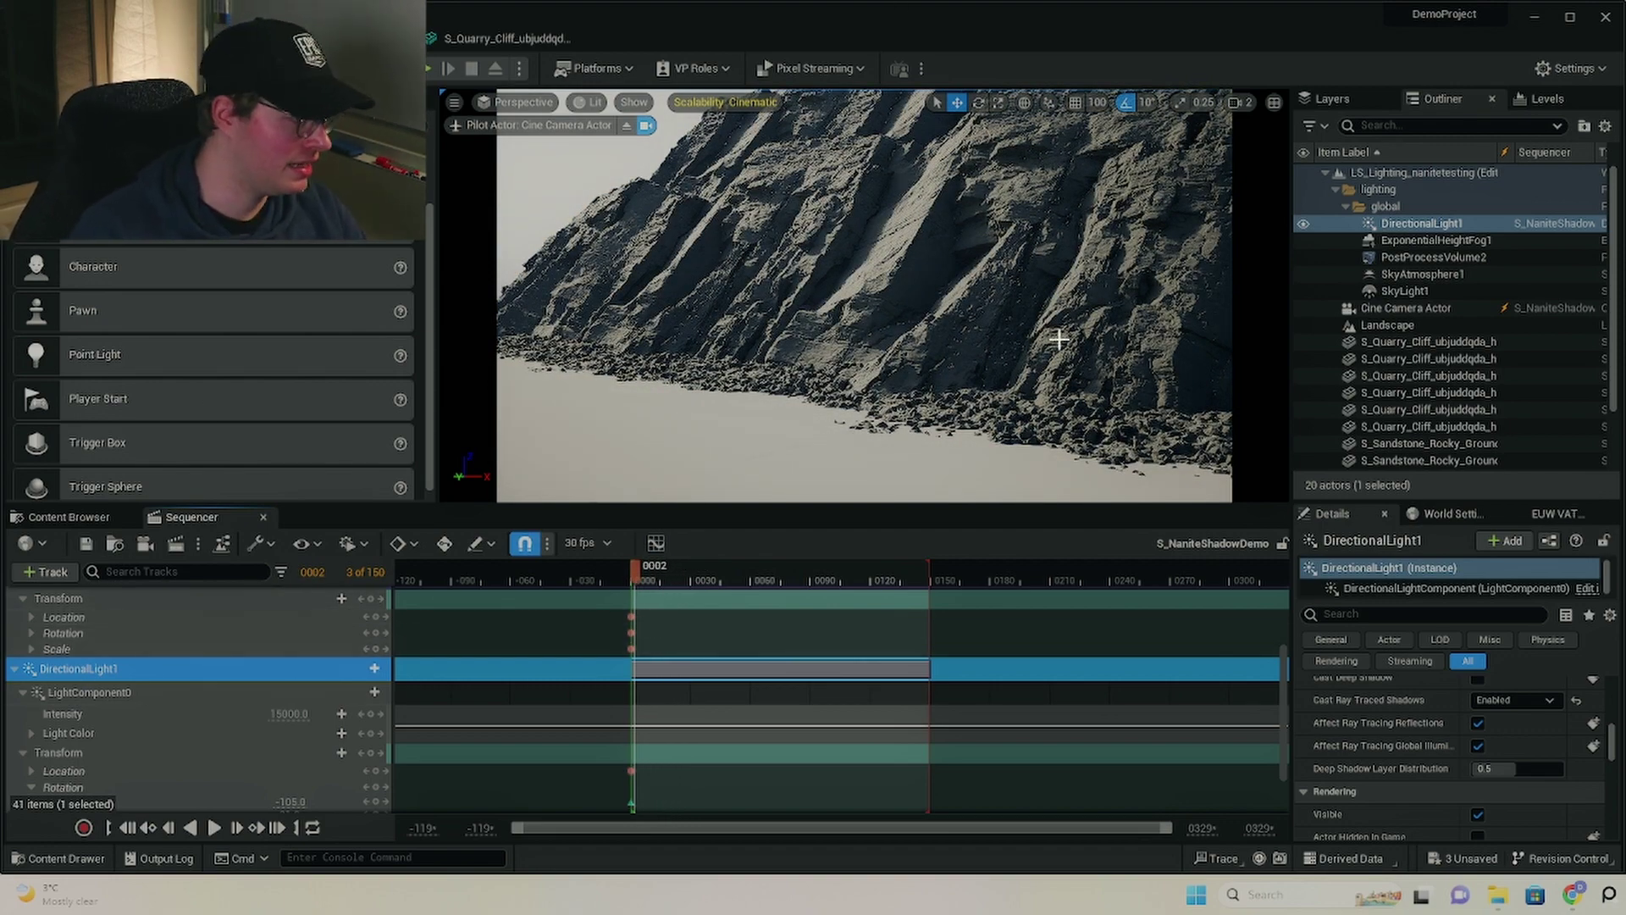
left_click_drag(637, 566, 691, 581)
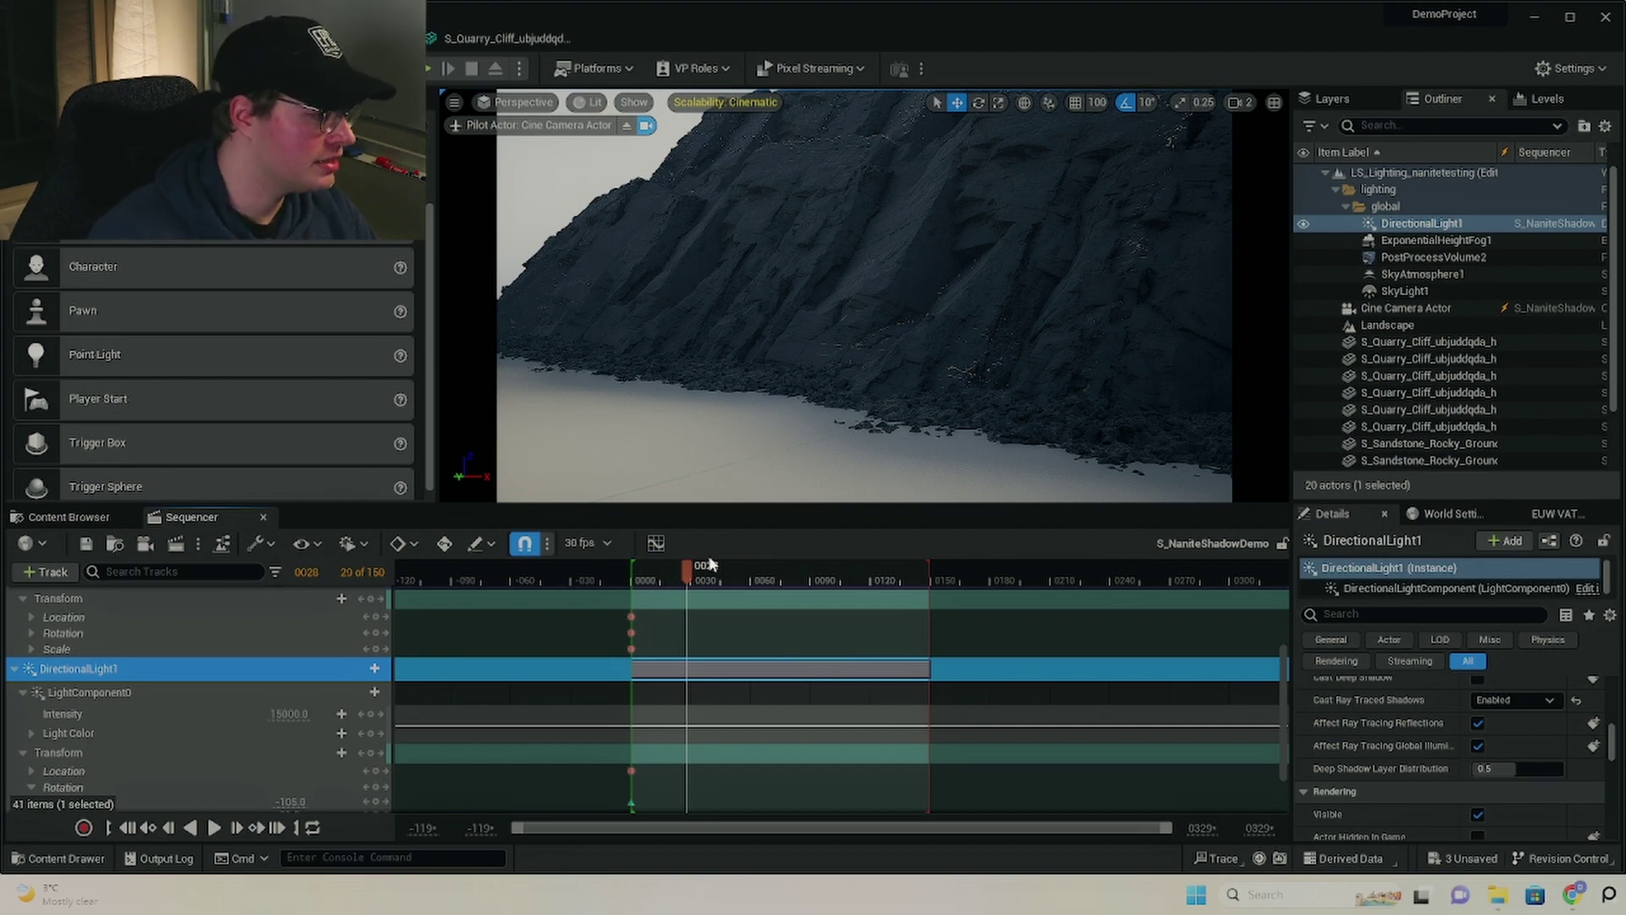
left_click_drag(698, 577, 660, 622)
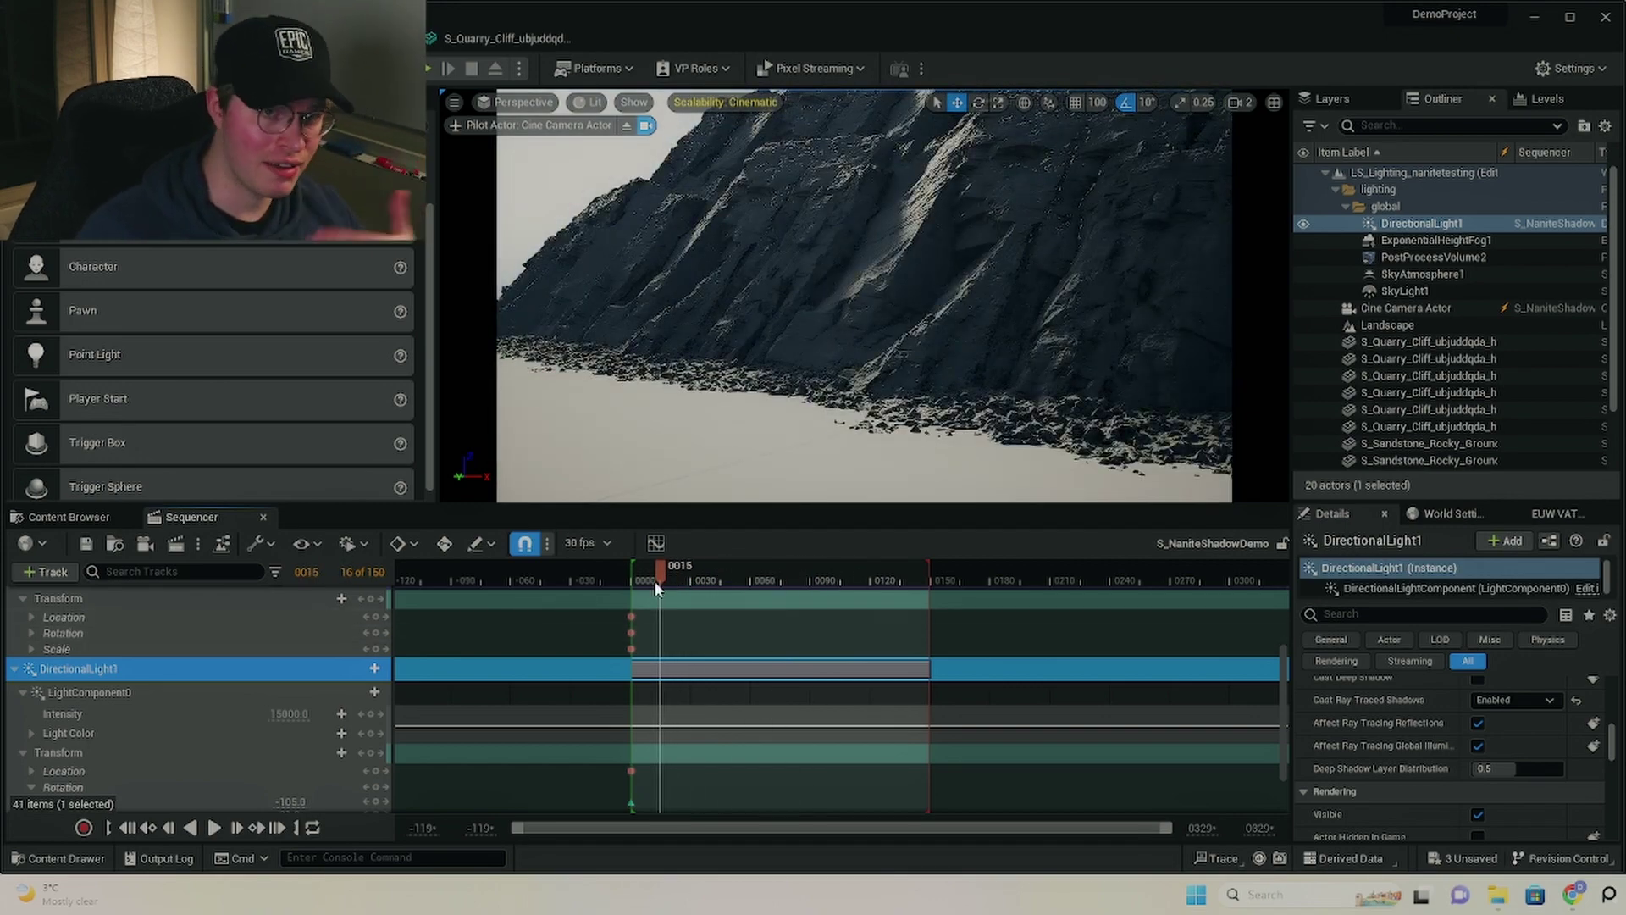
Step: Run the console command r.RayTracing.Shadows.EnableTwoSidedGeometry 1
left_click(348, 852)
key("Up")
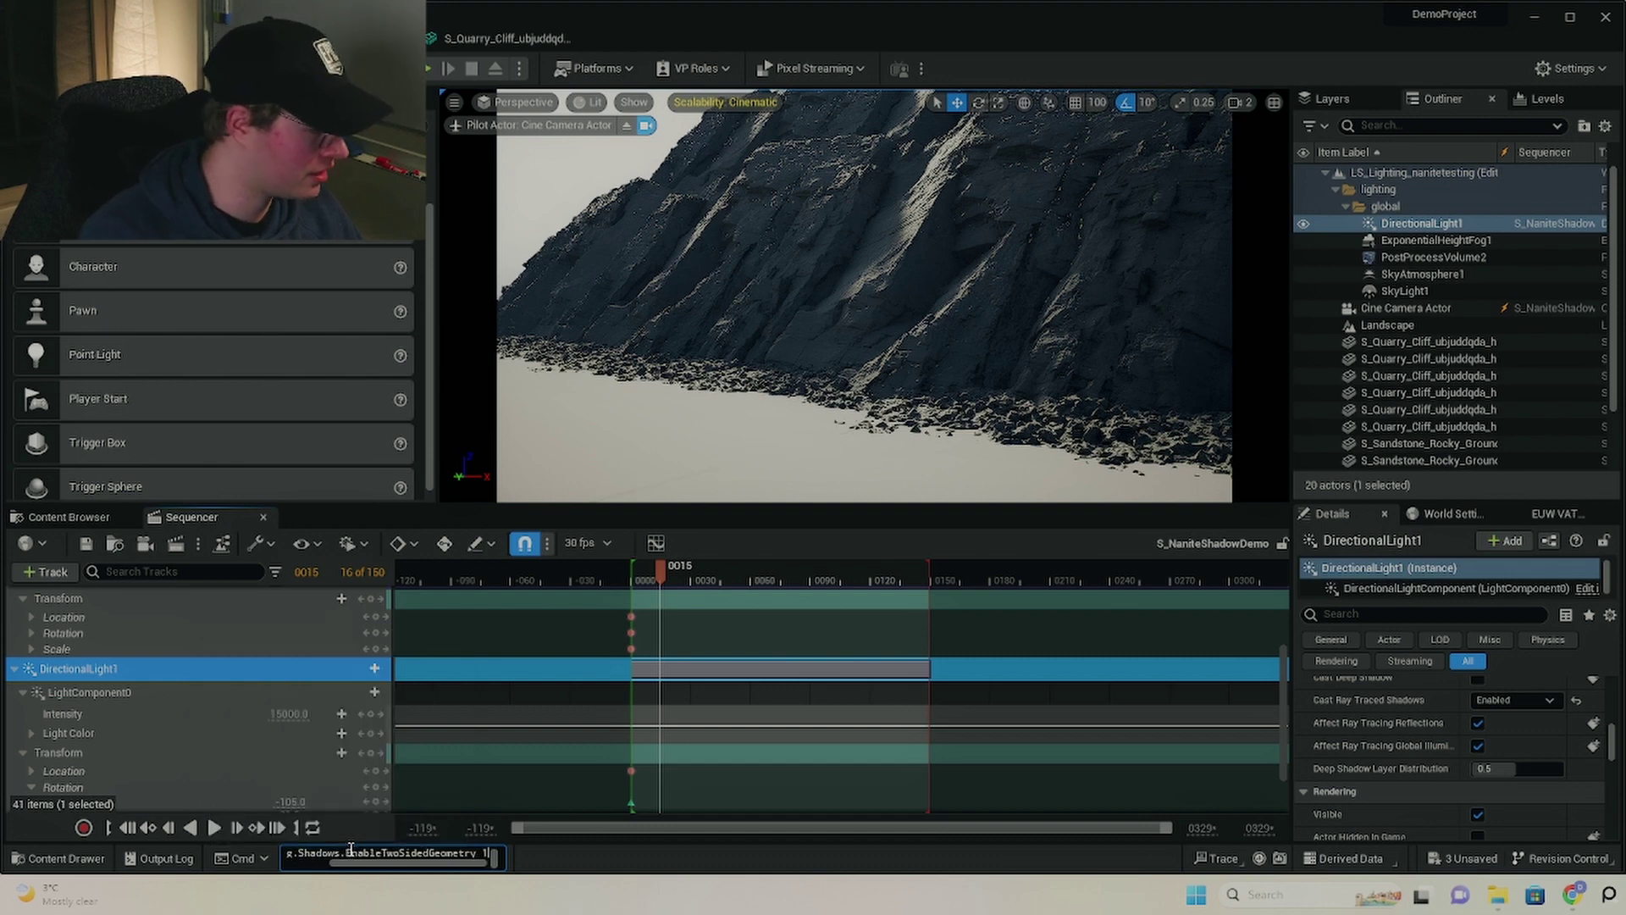
key("Return")
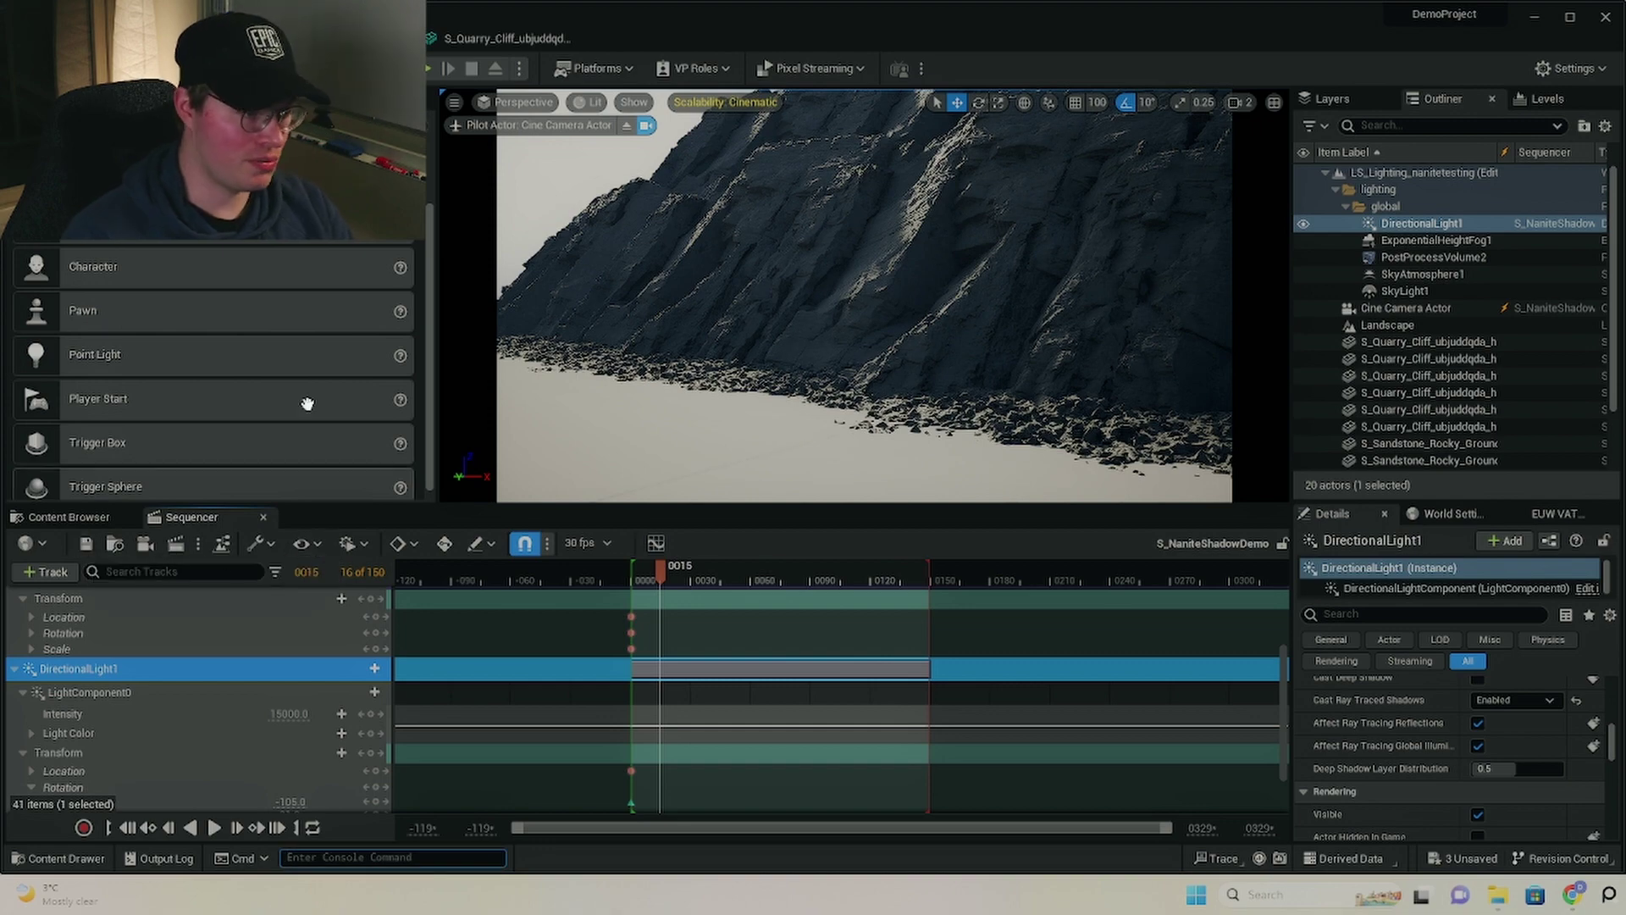
Step: Open the S_Quarry_Cliff static mesh and view the whole cliff piece from the front
left_click(504, 40)
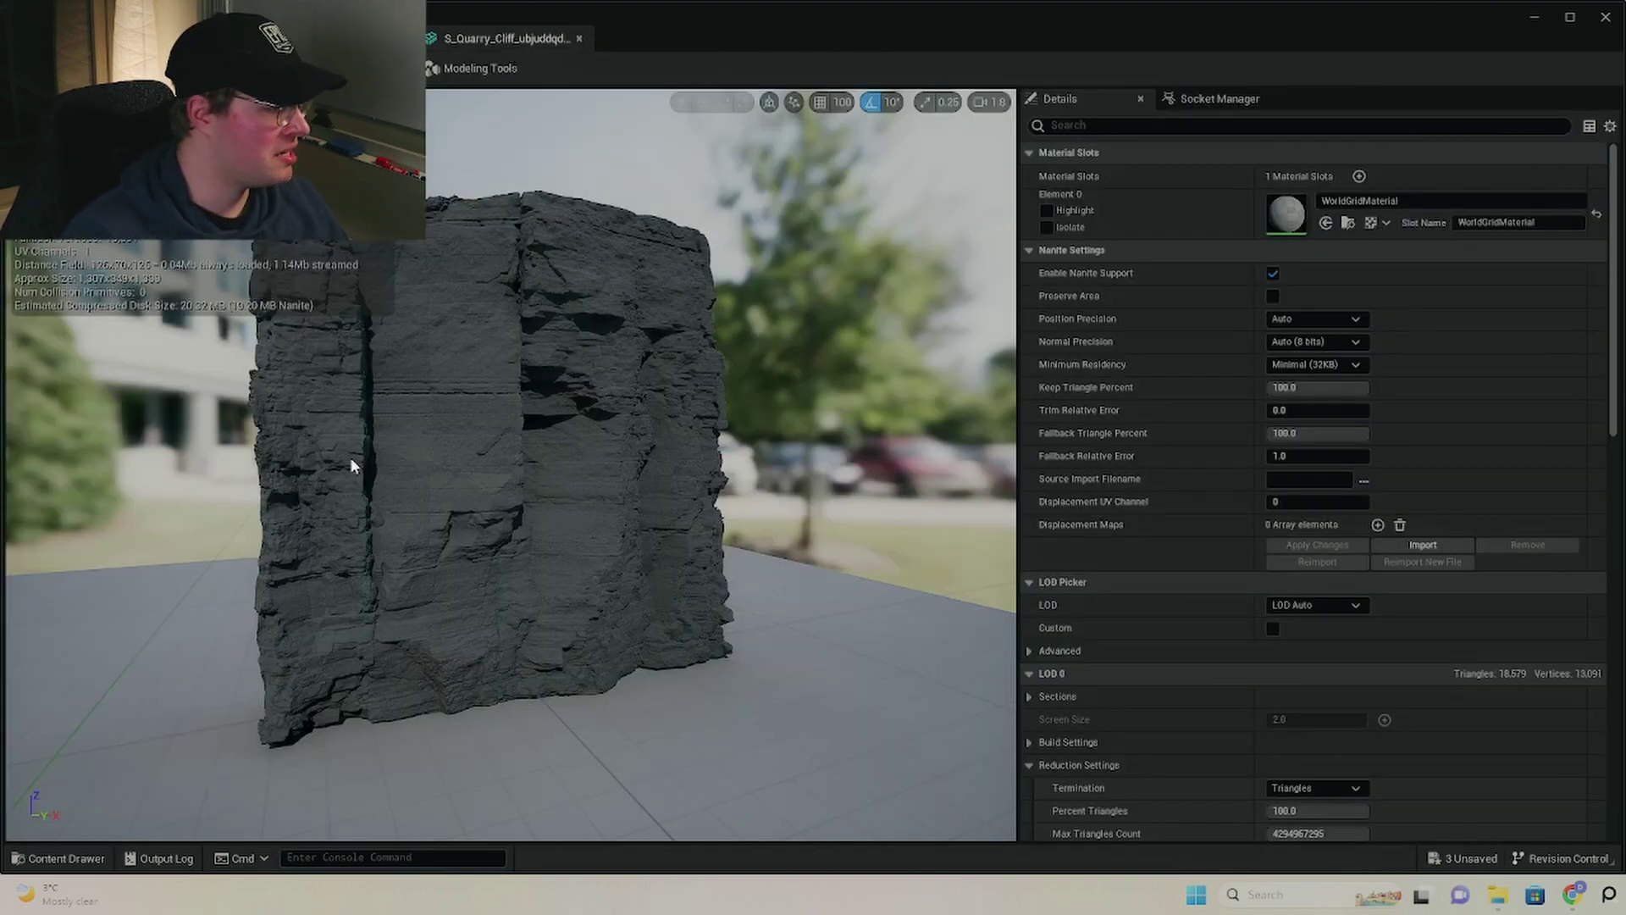
right_click_drag(524, 494, 488, 521)
key("s")
key("s")
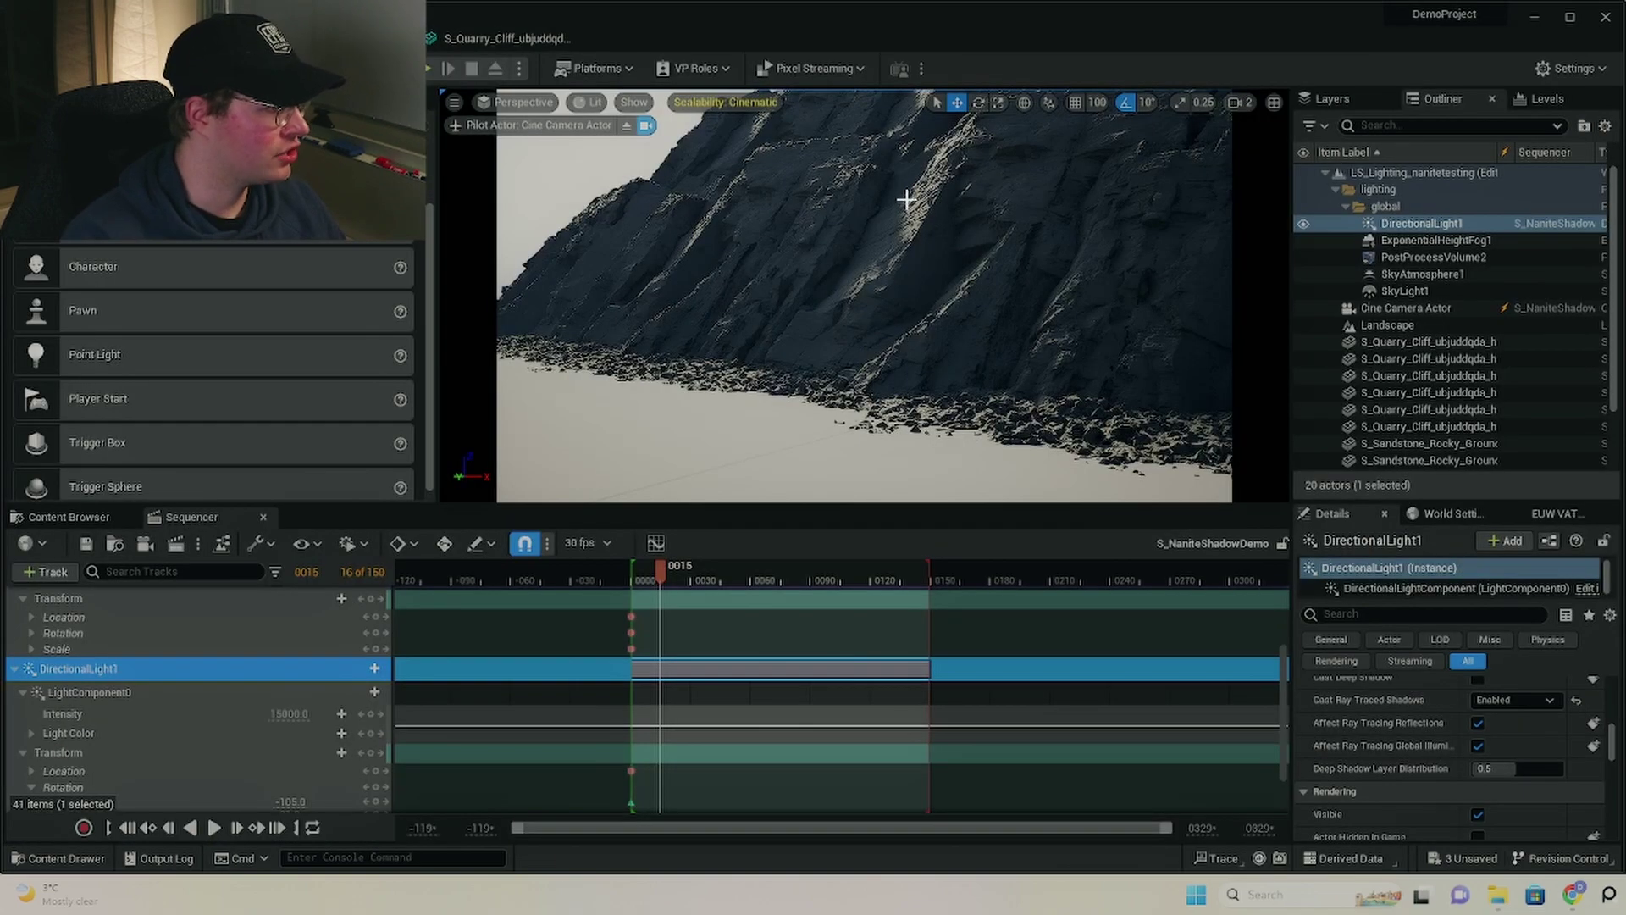
left_click(490, 41)
key("s")
mouse_move(485, 117)
right_mouse_down()
mouse_move(485, 140)
mouse_move(500, 118)
right_mouse_up()
key("w")
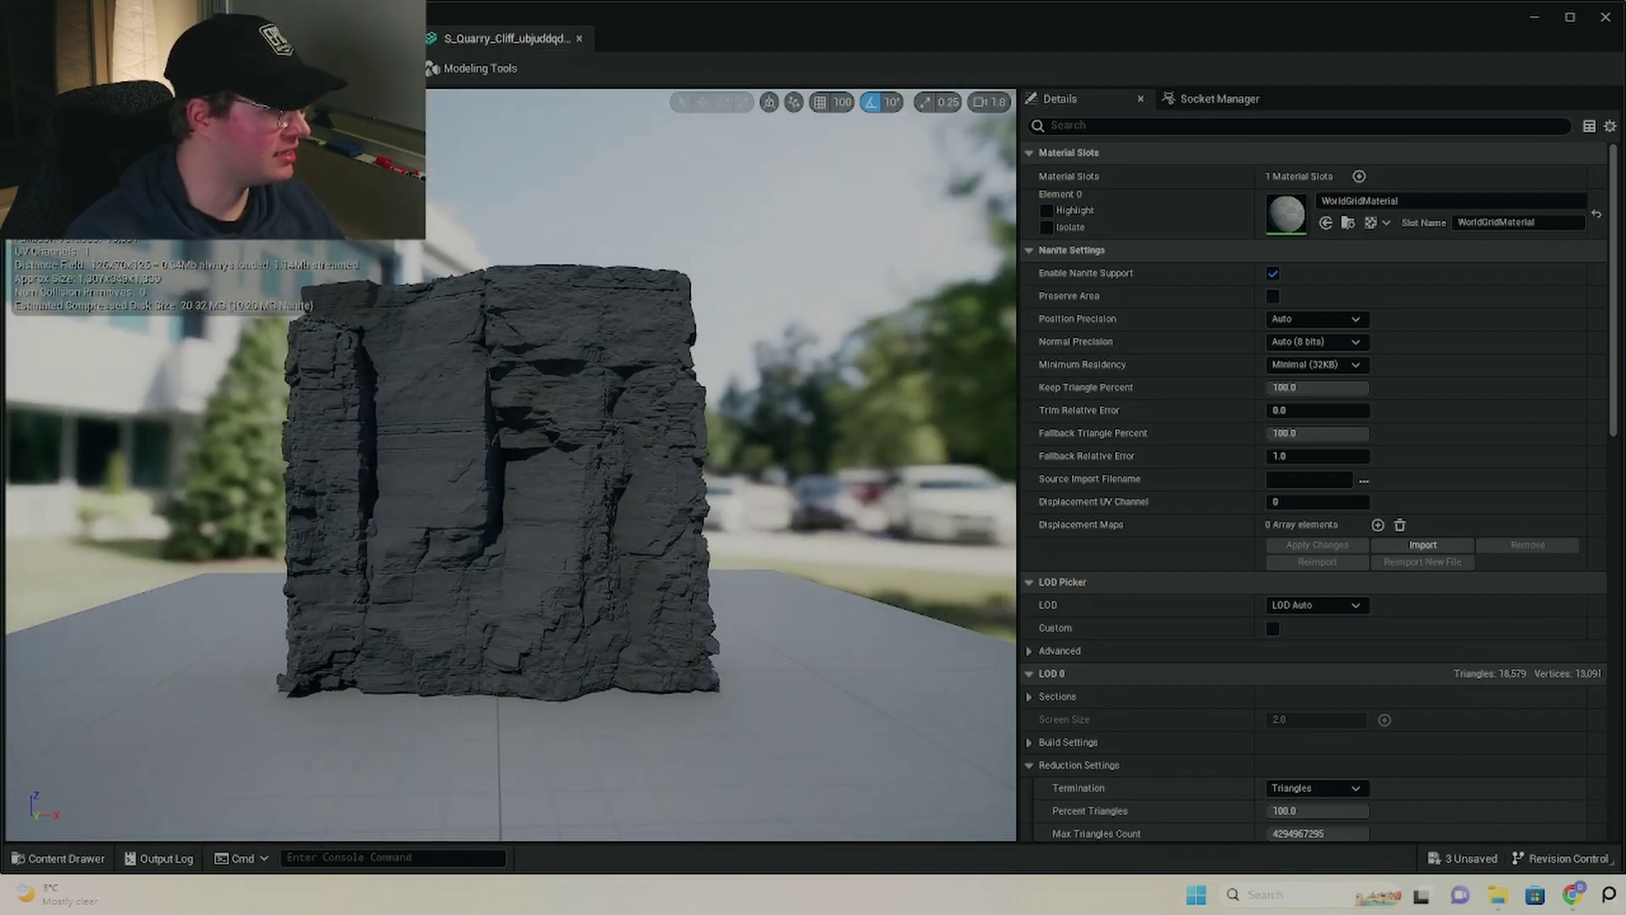
Step: Display the cliff's Nanite fallback mesh and examine its surface up close
left_click(181, 101)
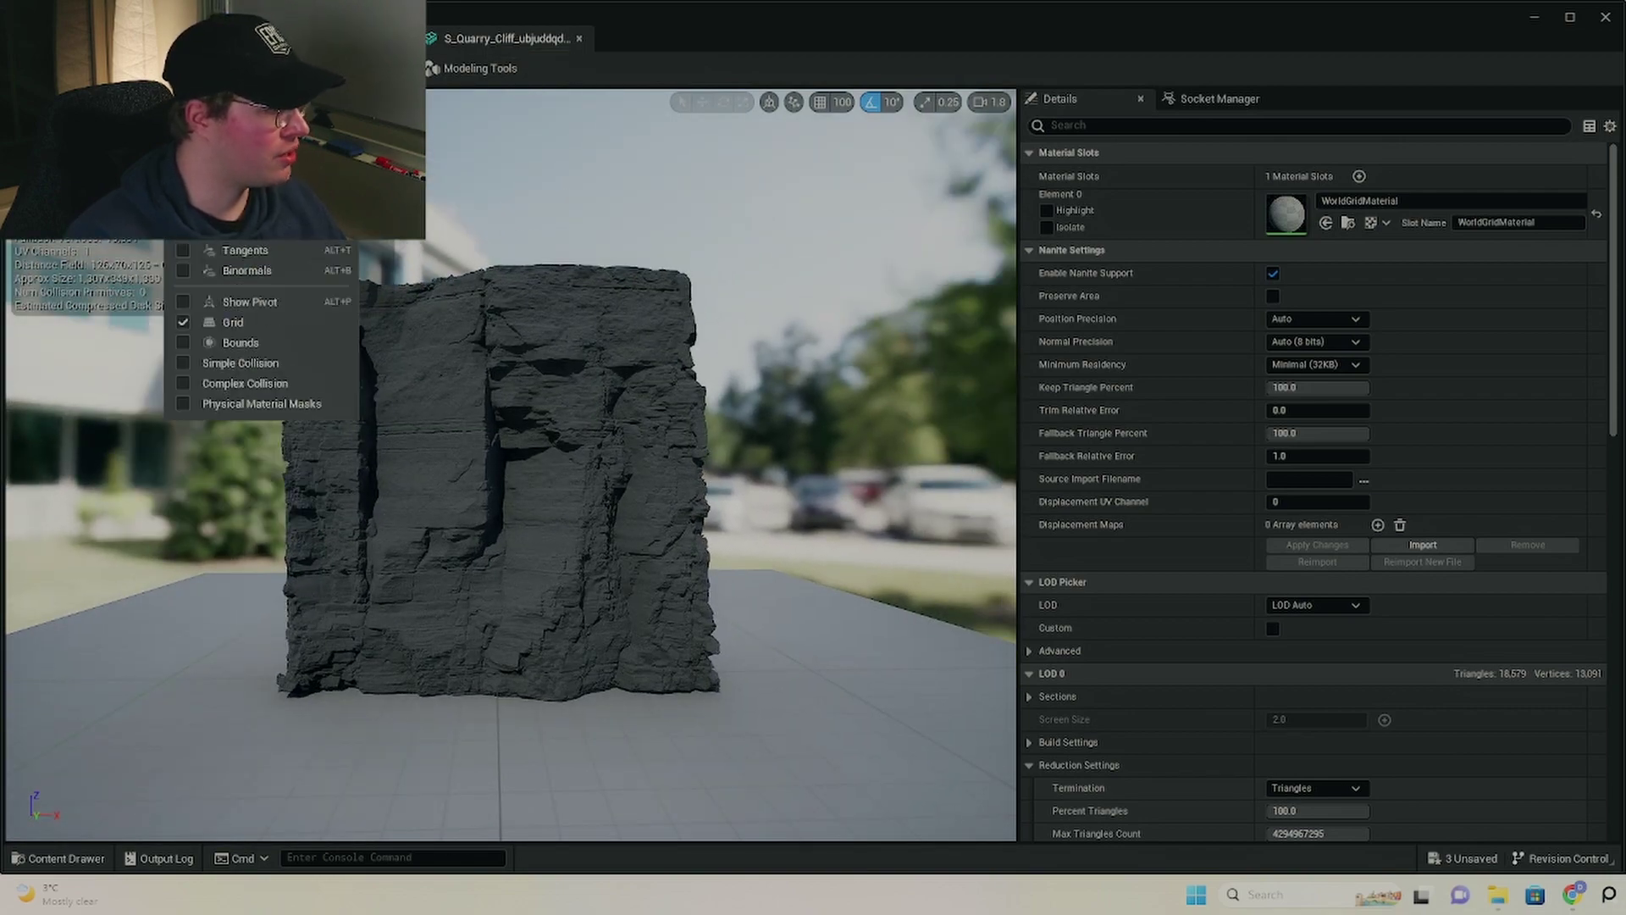
left_click(212, 129)
left_click(181, 102)
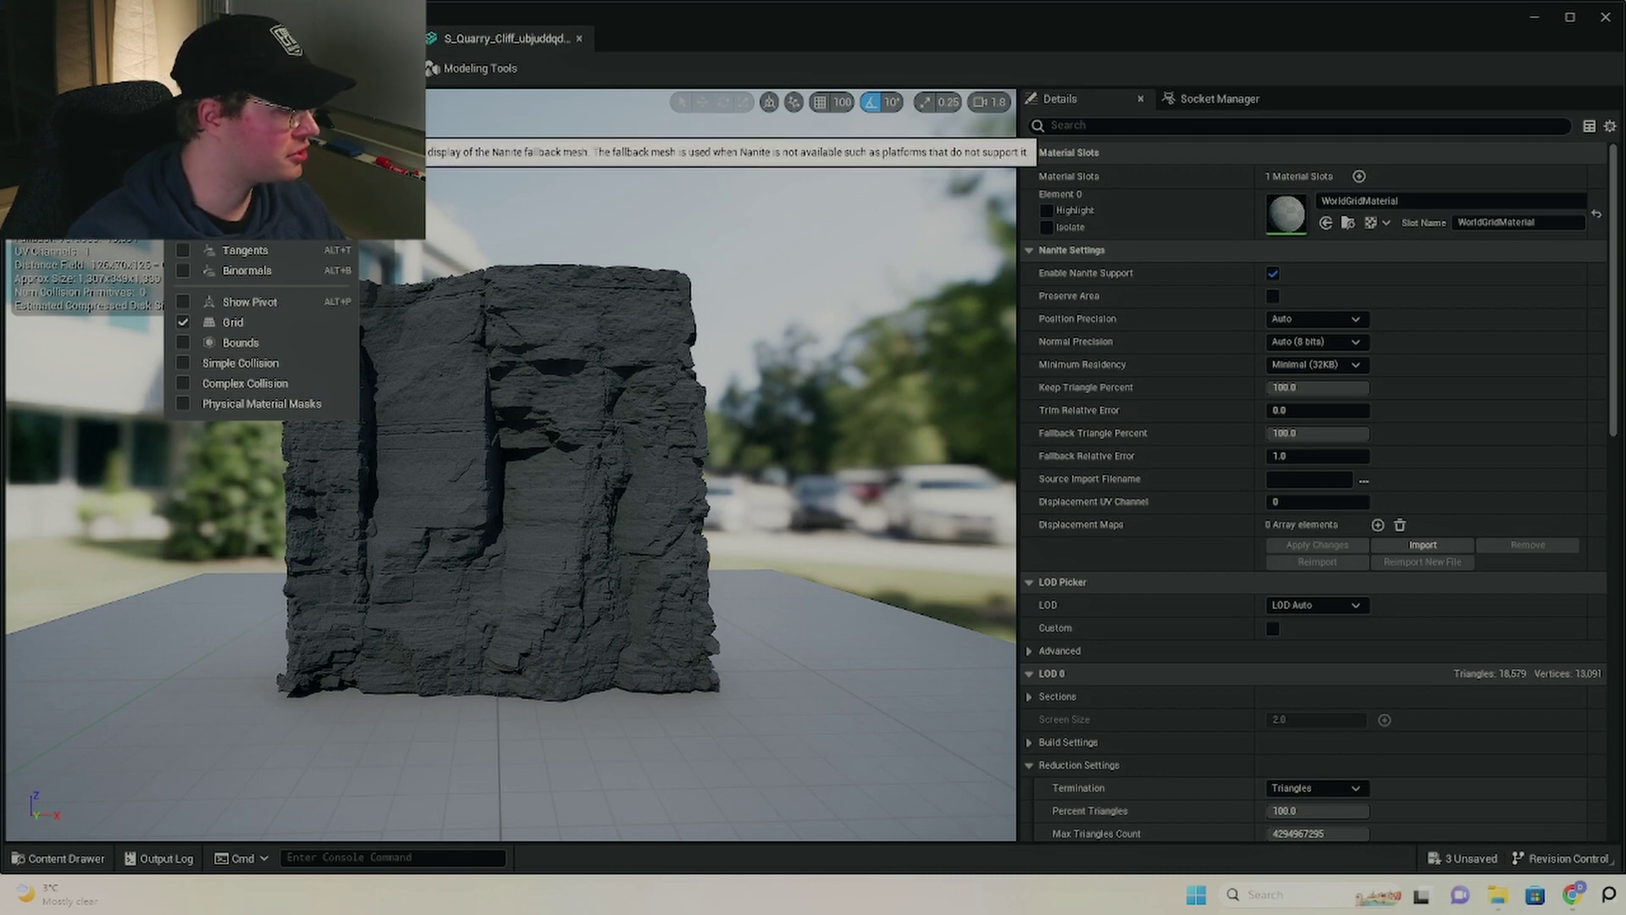
left_click(211, 129)
right_click_drag(756, 291, 788, 306)
key("w")
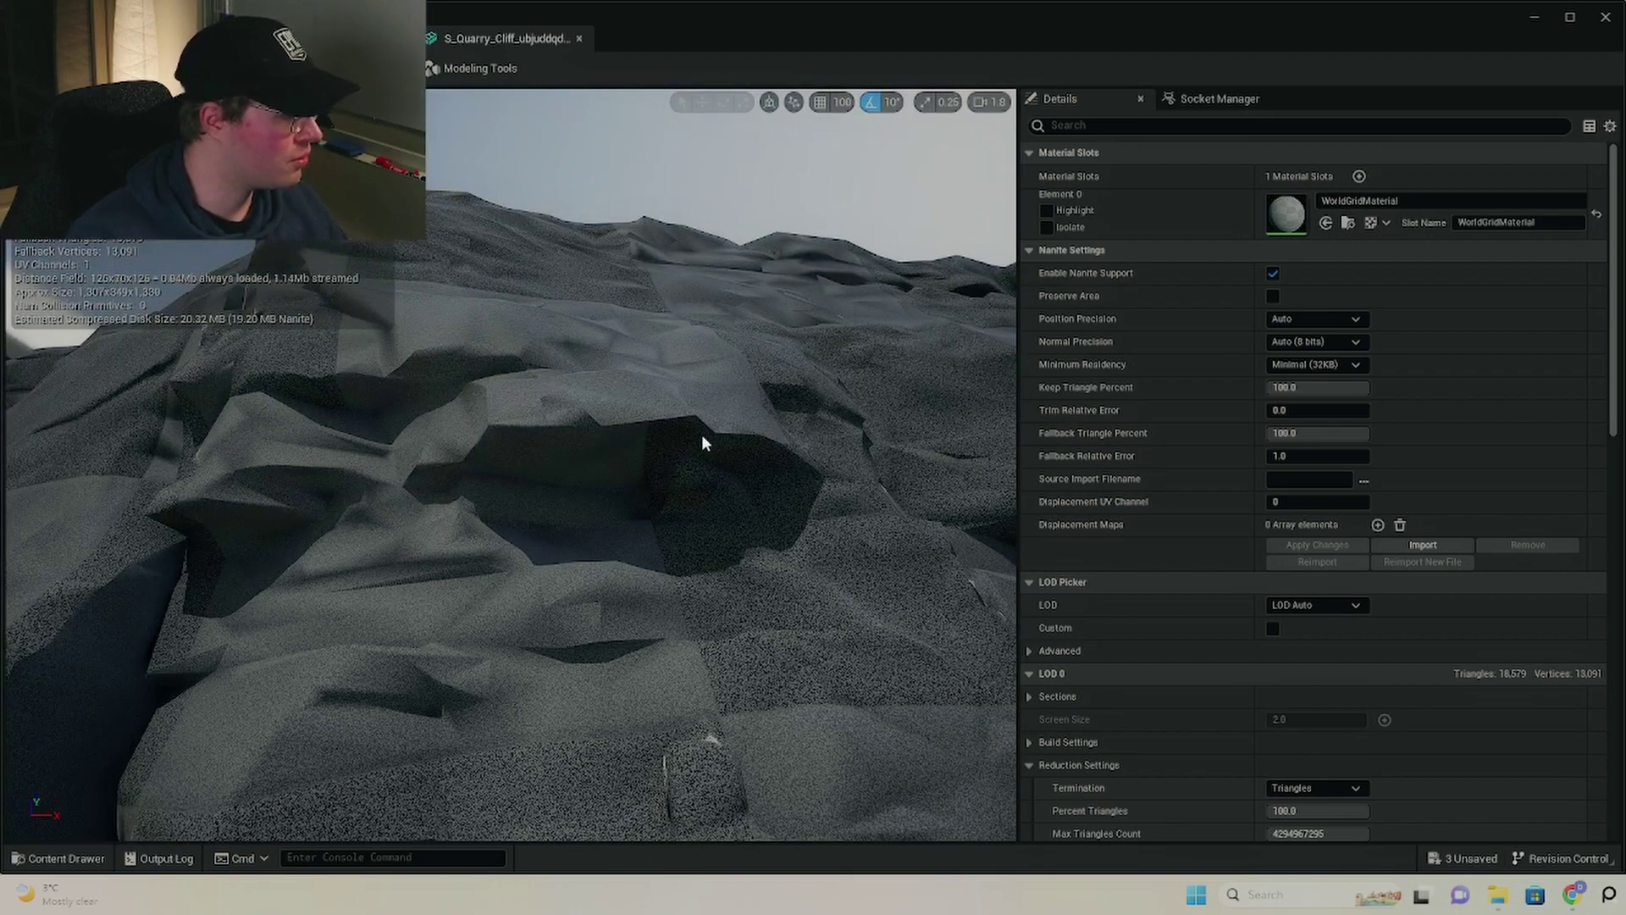
right_click_drag(699, 439, 597, 398)
key("s")
key("w")
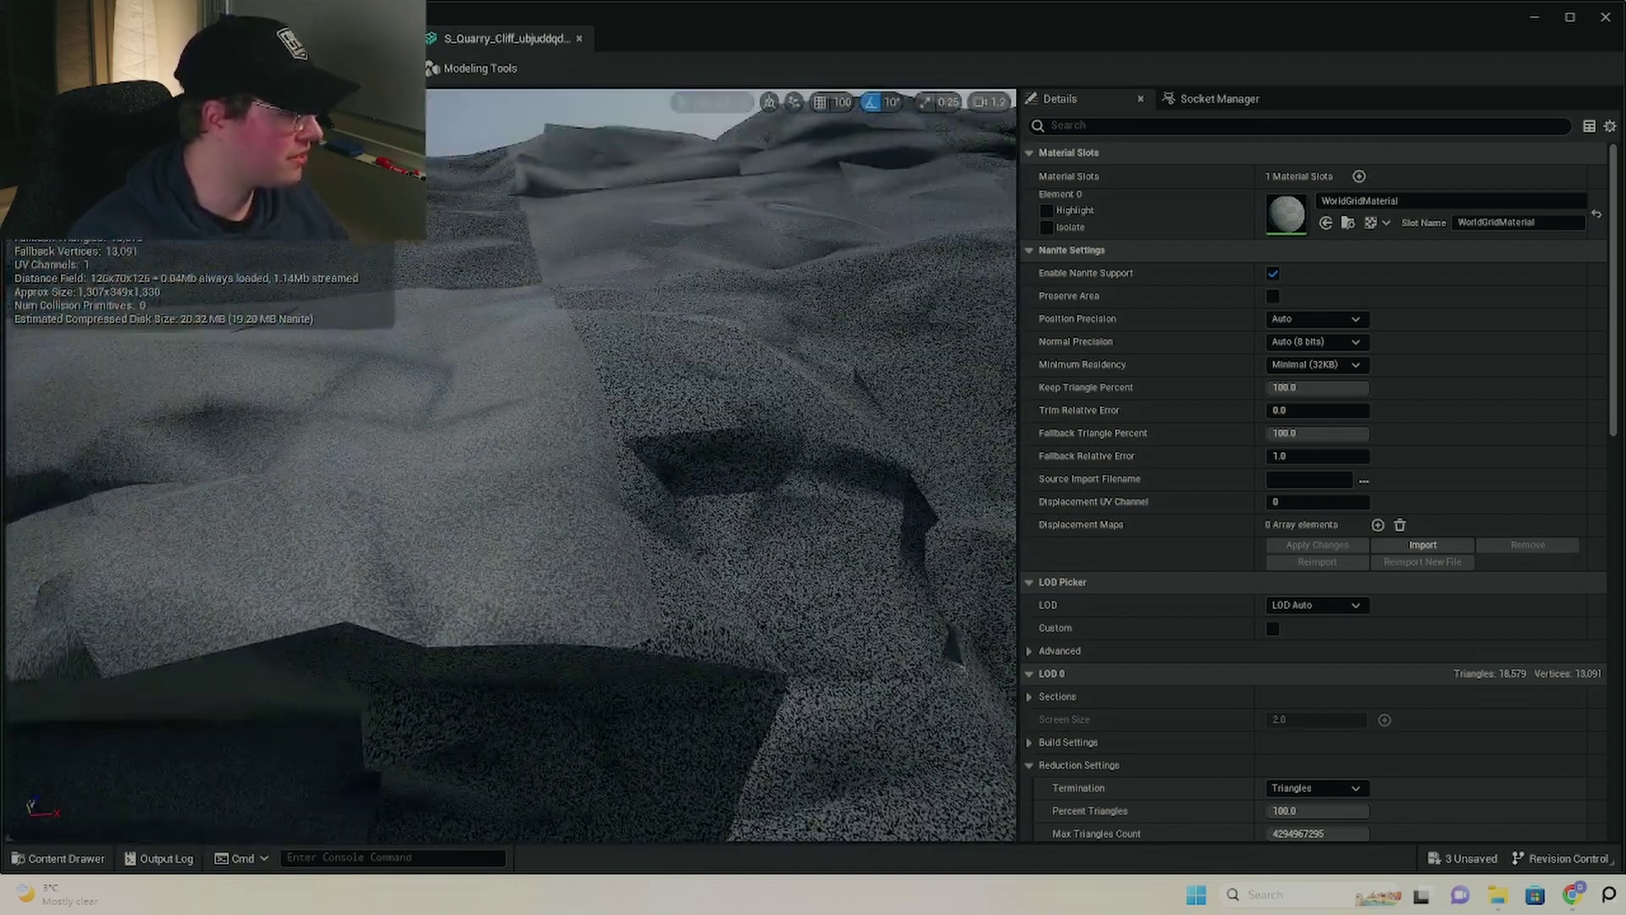
Step: Switch repeatedly between the full Nanite mesh and its fallback to compare surface detail, ending on the fallback
left_click(180, 103)
left_click(229, 135)
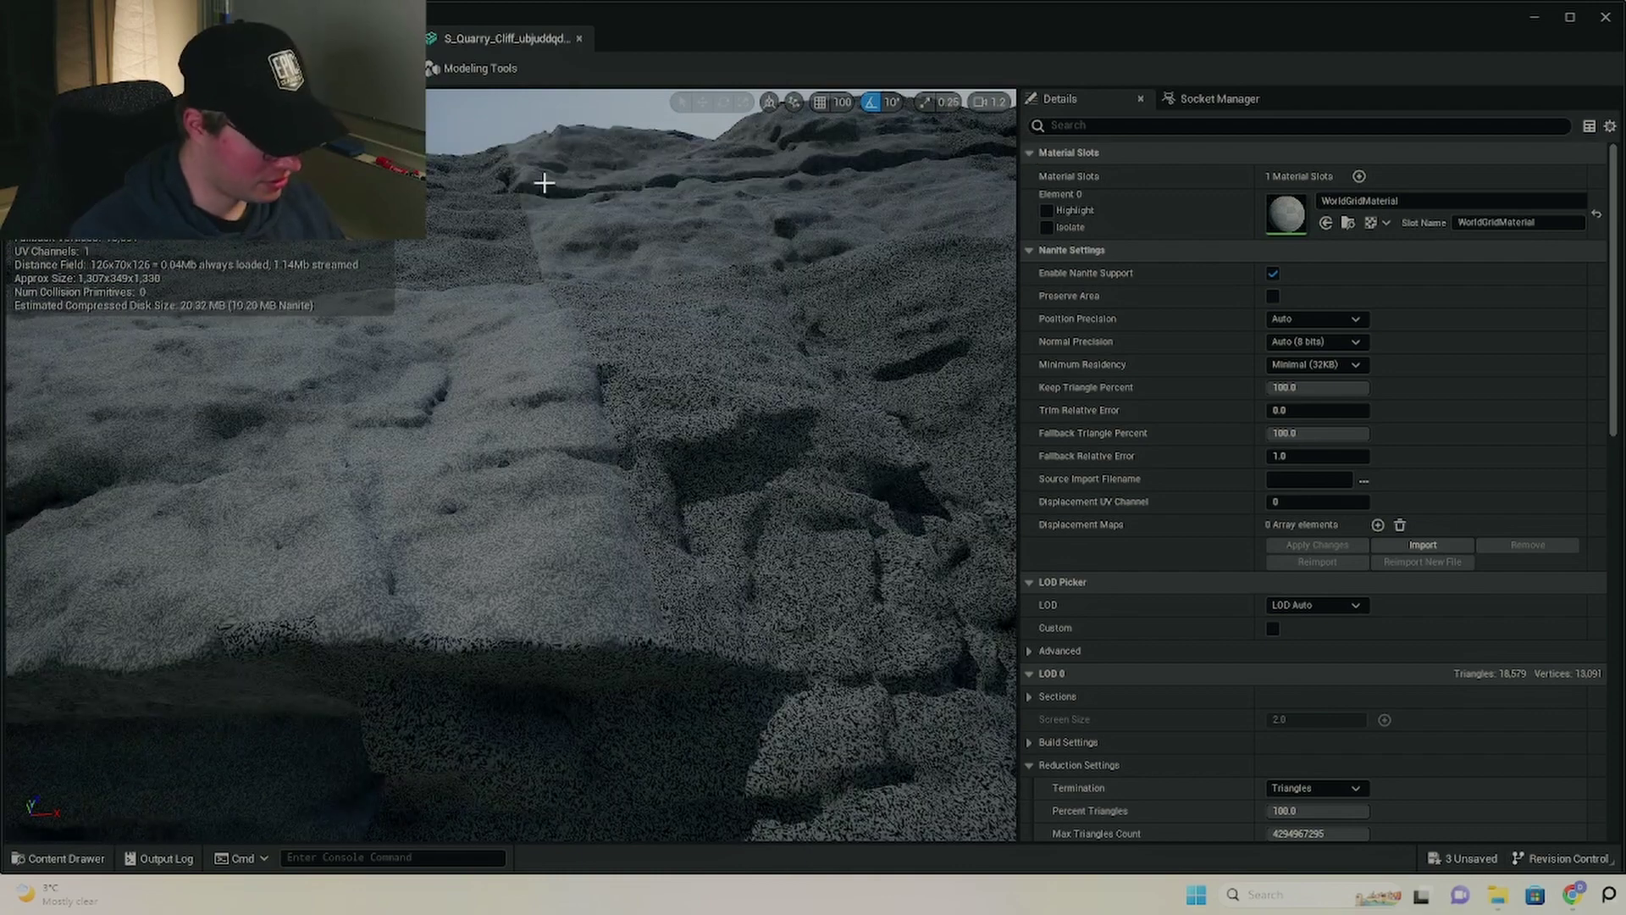
key("ctrl+n")
key("ctrl+n")
key("ctrl+n")
key("ctrl+n")
key("ctrl+n")
key("ctrl+n")
key("ctrl+n")
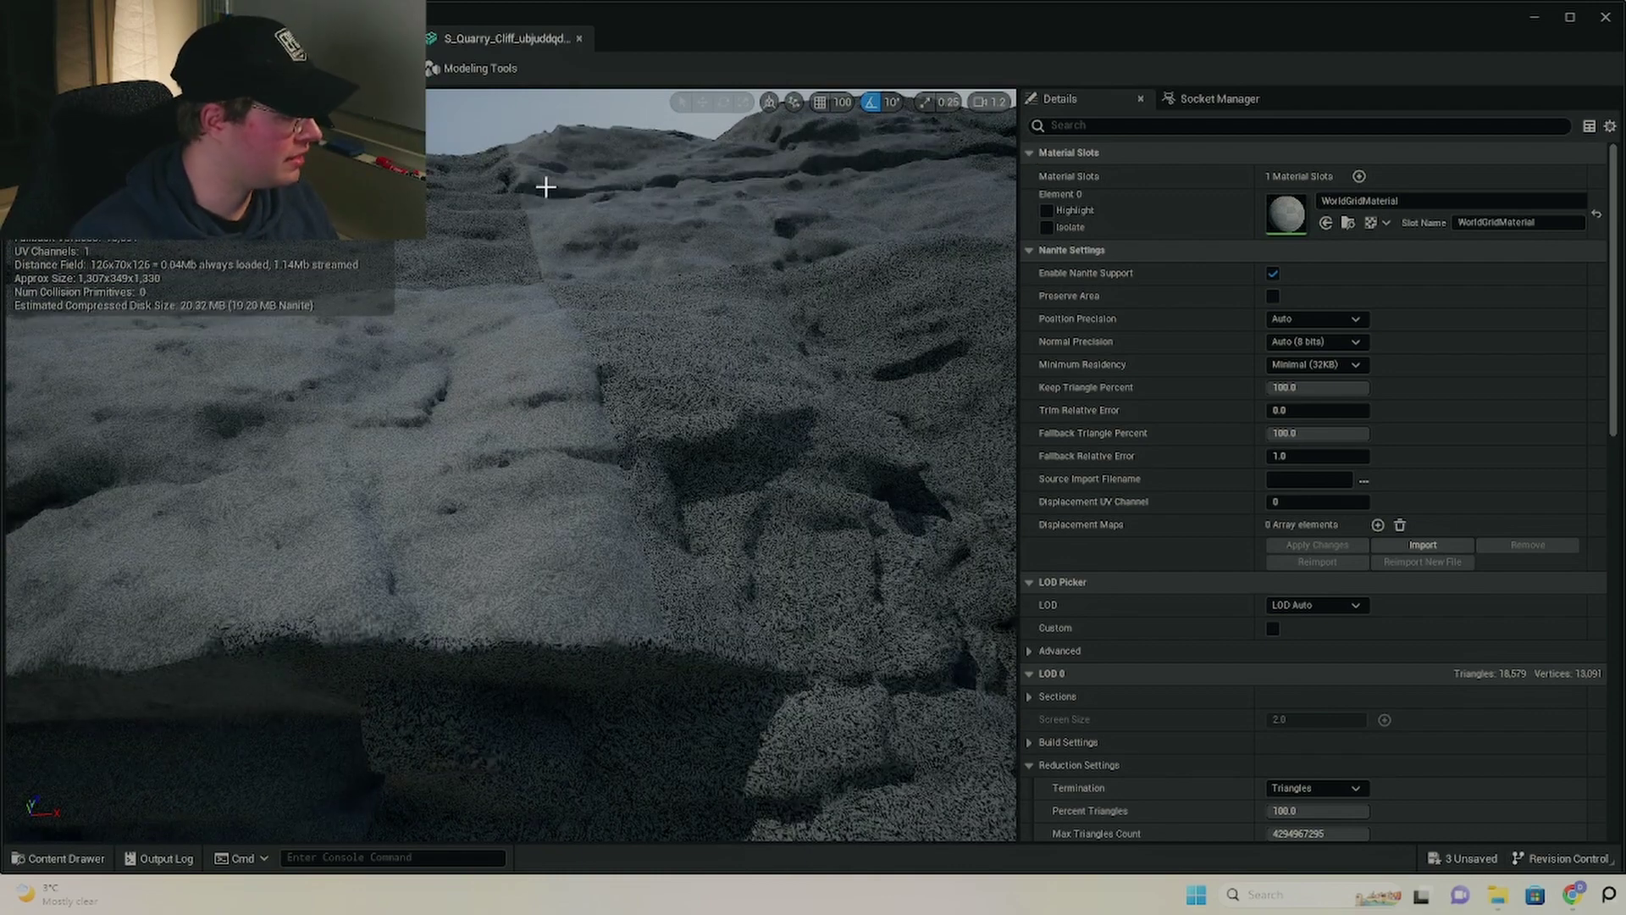
key("ctrl+n")
key("ctrl+n")
key("ctrl+n")
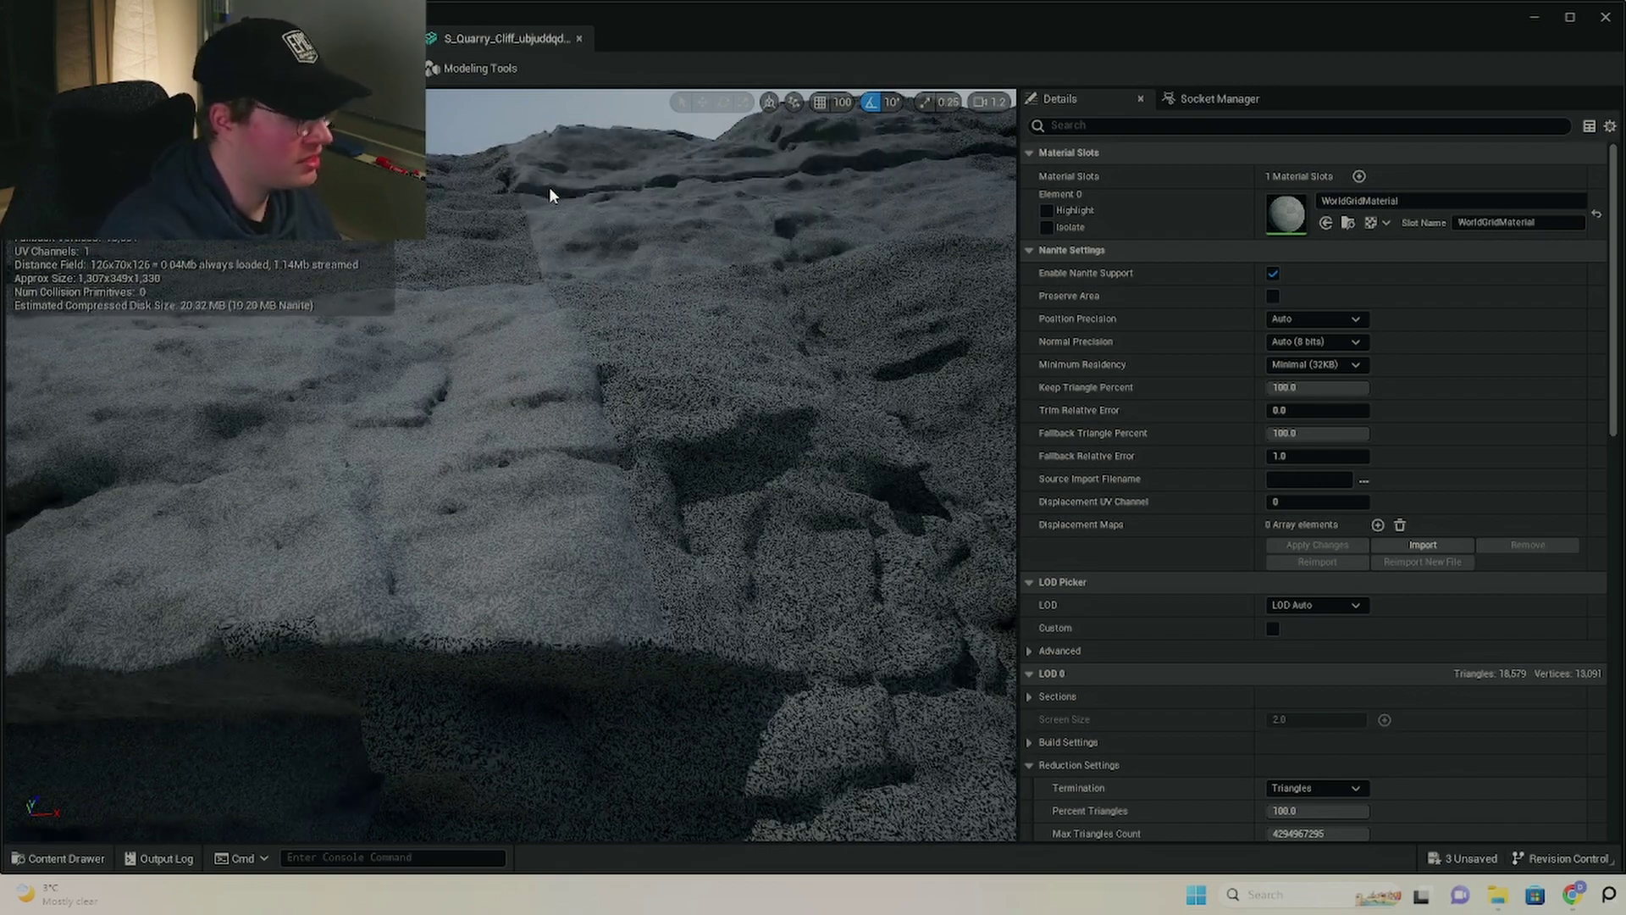
key("ctrl+n")
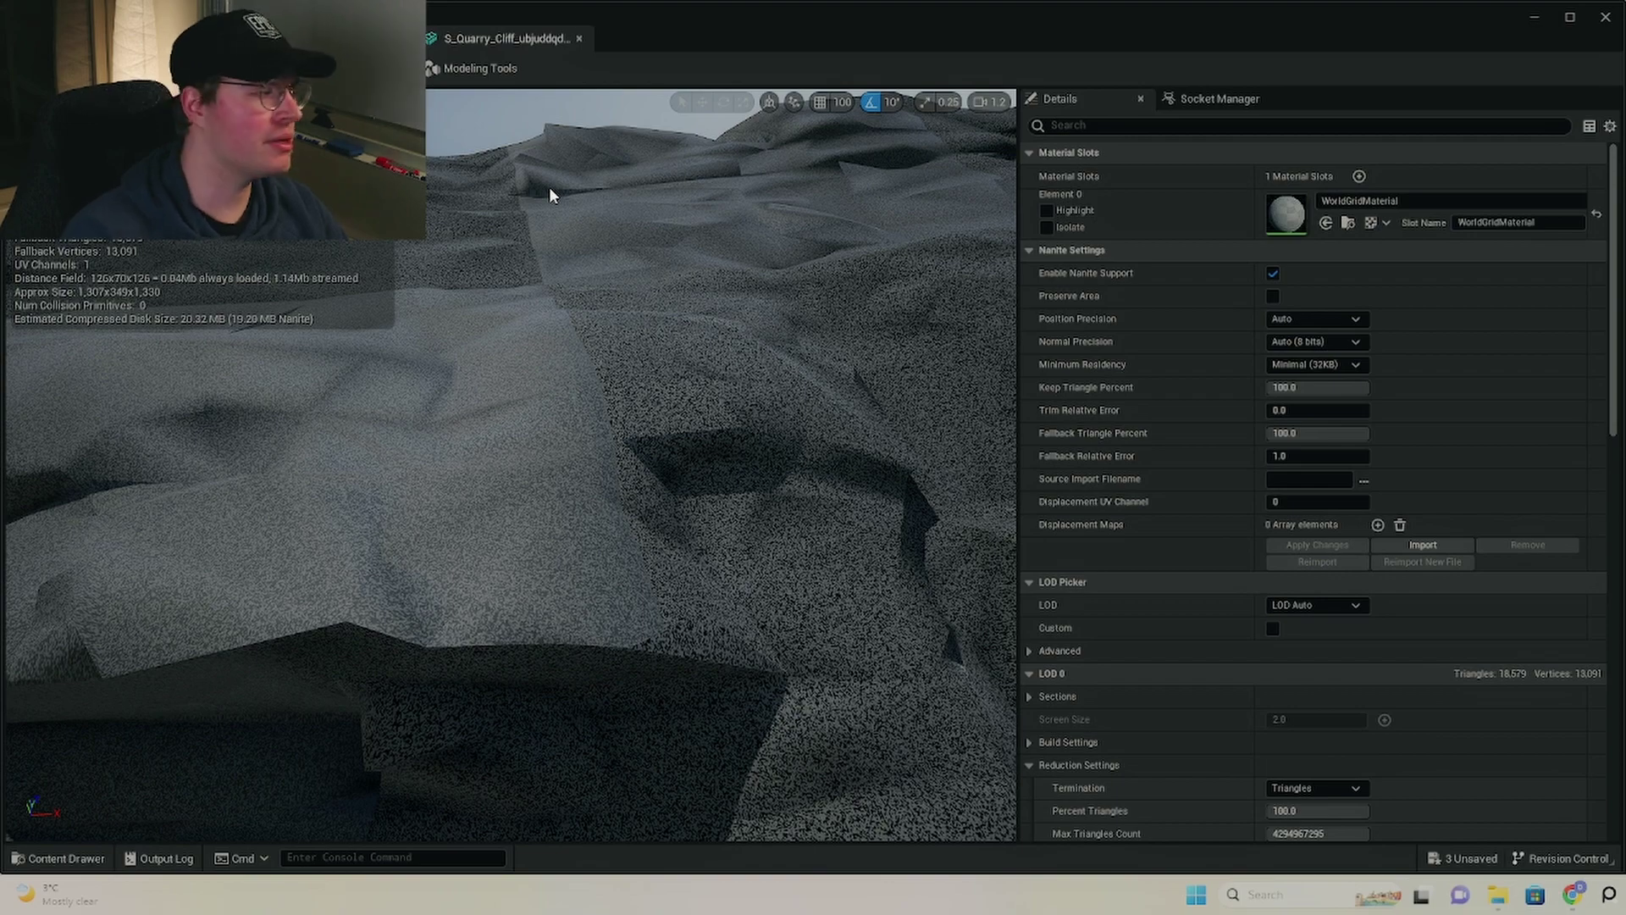
Step: Set the cliff mesh's Nanite Fallback Relative Error to 0 and apply the changes
key("s")
right_click_drag(403, 305, 398, 246)
key("w")
mouse_move(613, 291)
right_mouse_down()
mouse_move(636, 280)
mouse_move(613, 292)
right_mouse_up()
key("s")
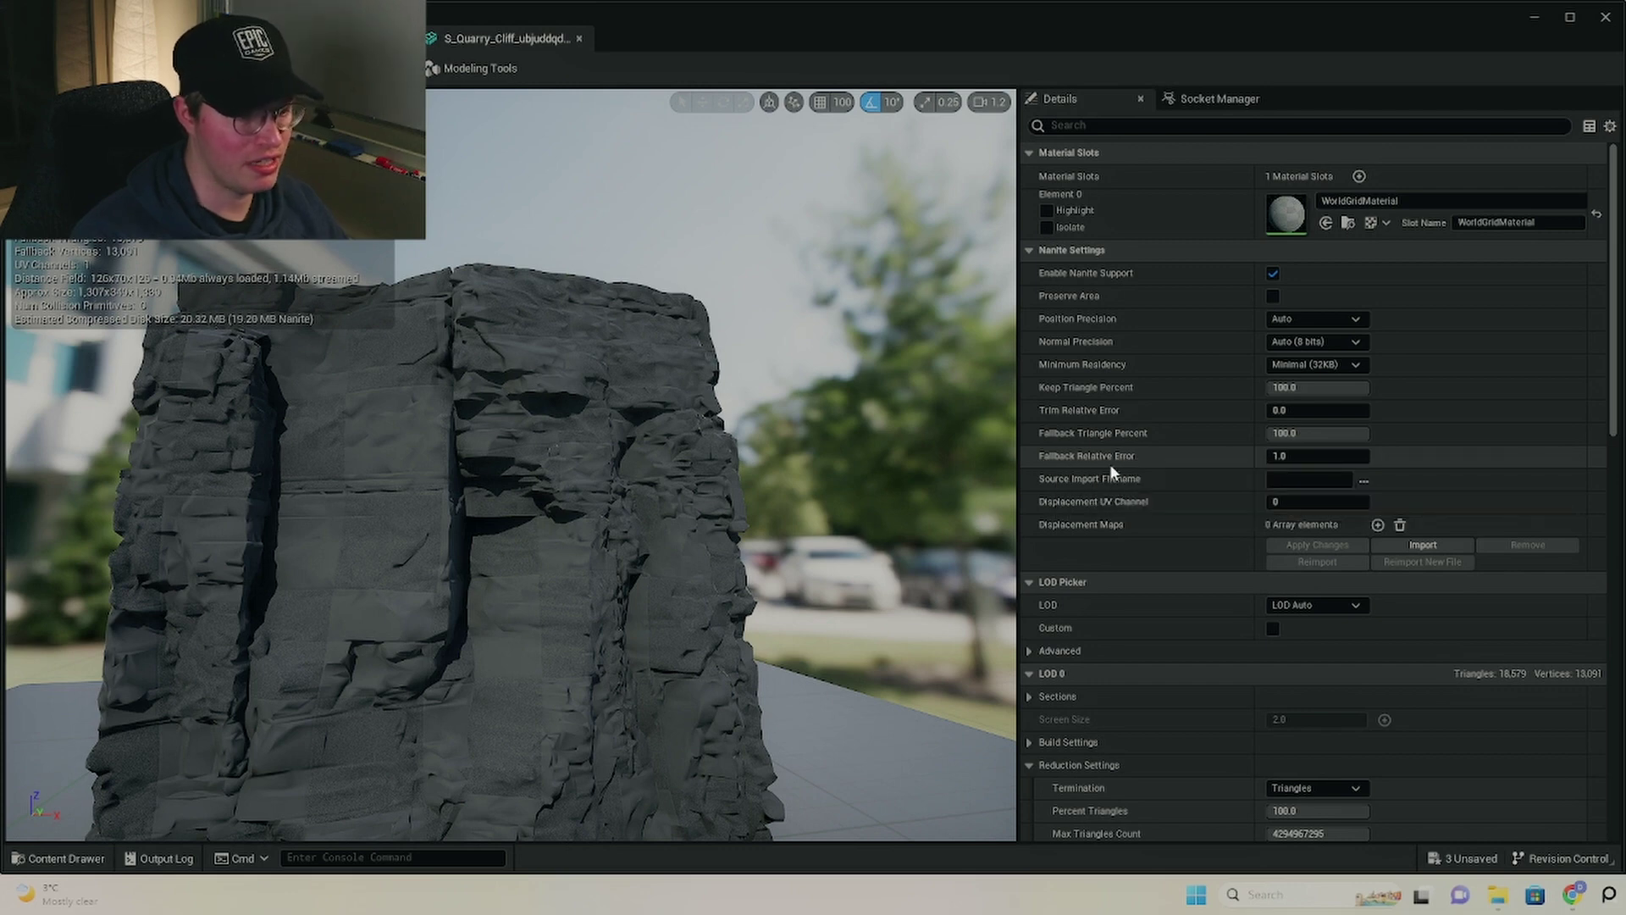
left_click(1311, 459)
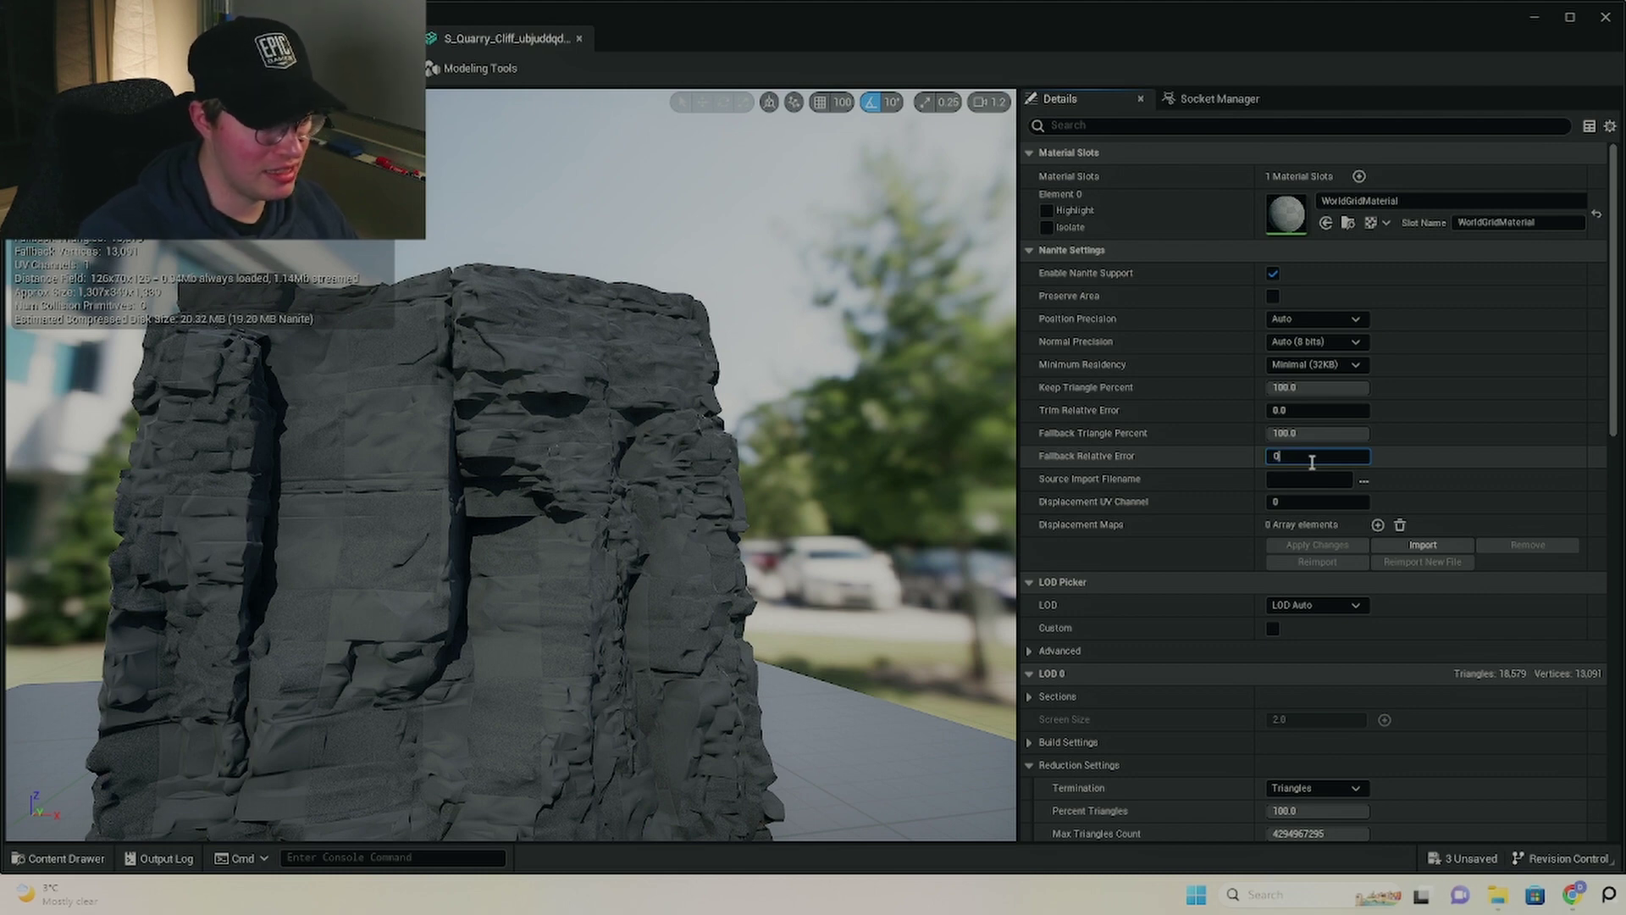
key("Return")
left_click(1285, 545)
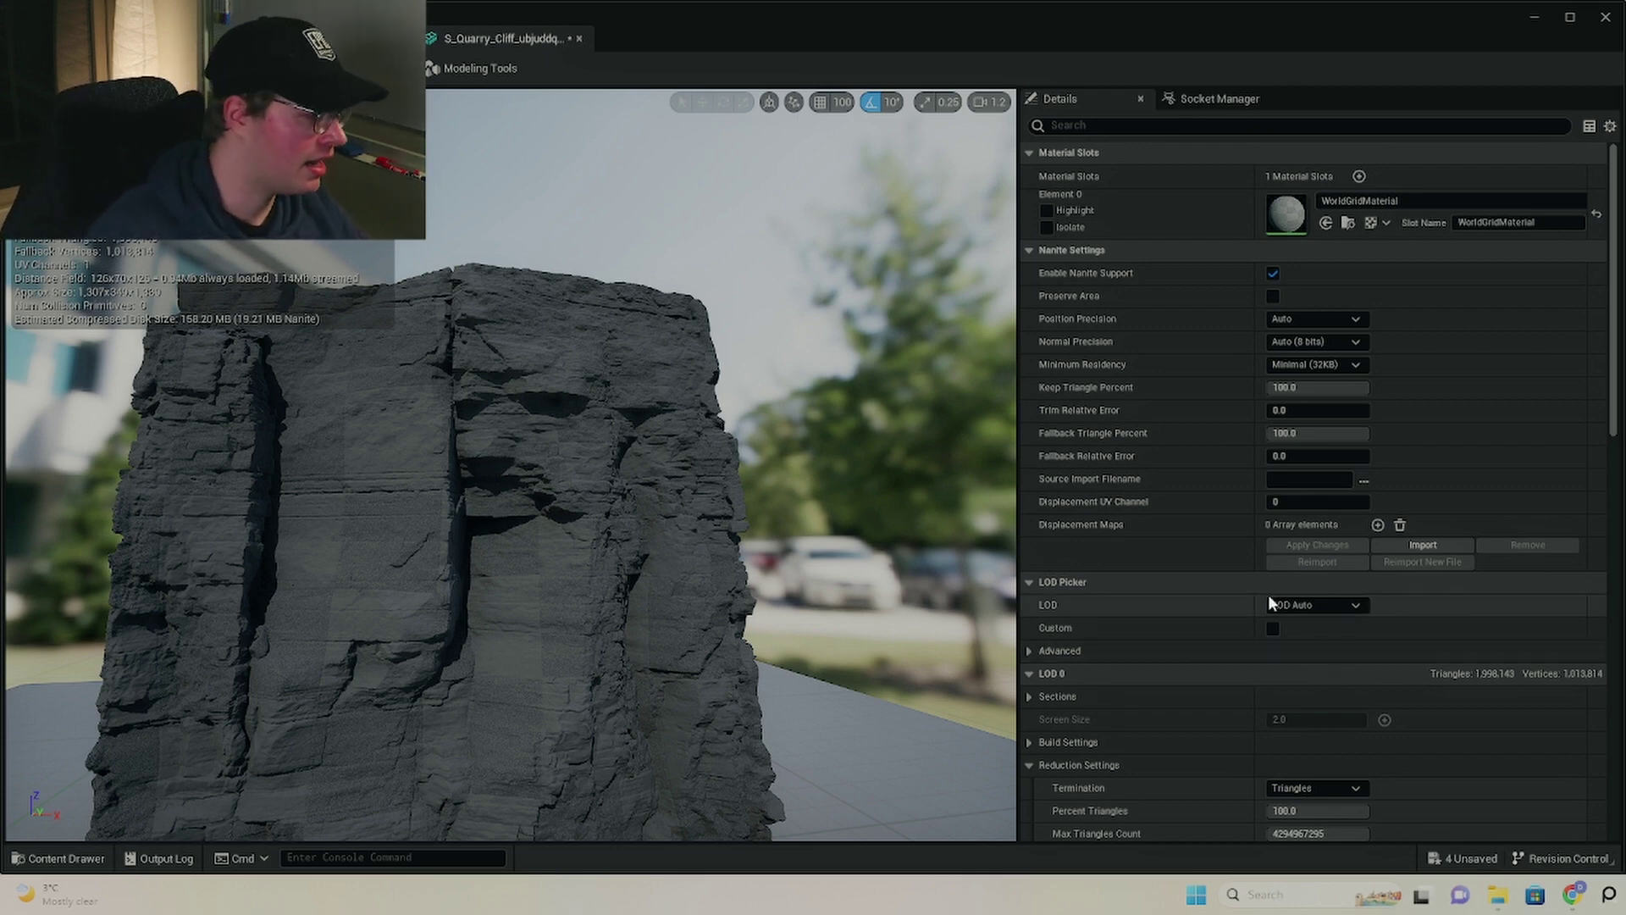
Step: Examine the rebuilt fallback mesh up close and compare its surface detail with the full Nanite mesh
key("w")
right_click_drag(552, 200, 555, 227)
left_click(180, 102)
left_click(237, 127)
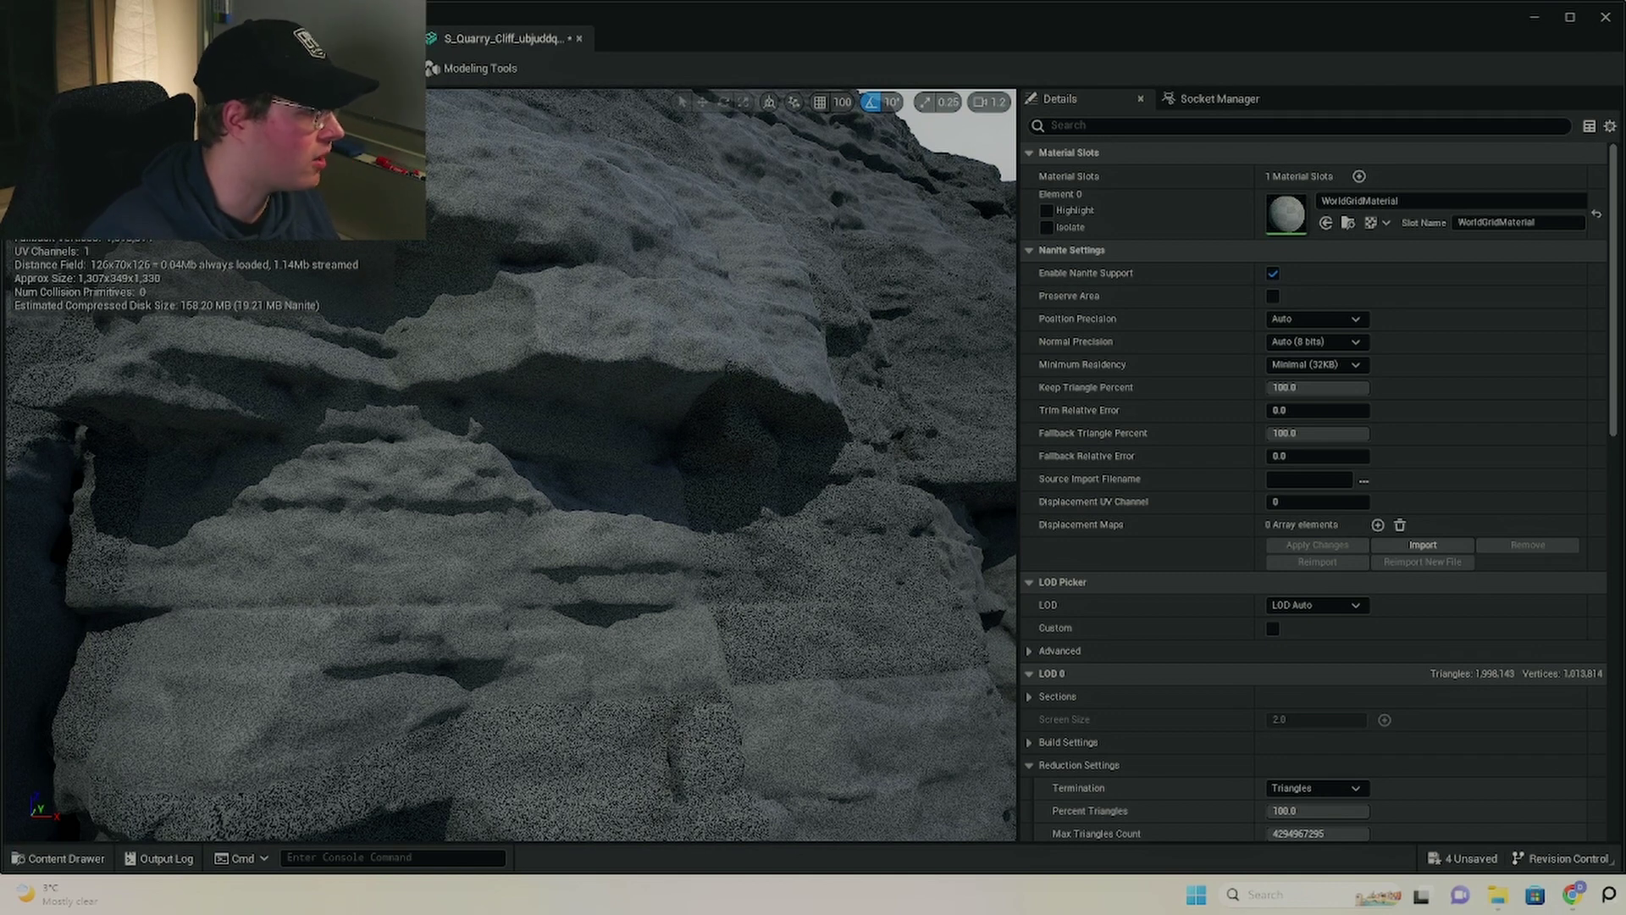
left_click(188, 101)
mouse_move(138, 102)
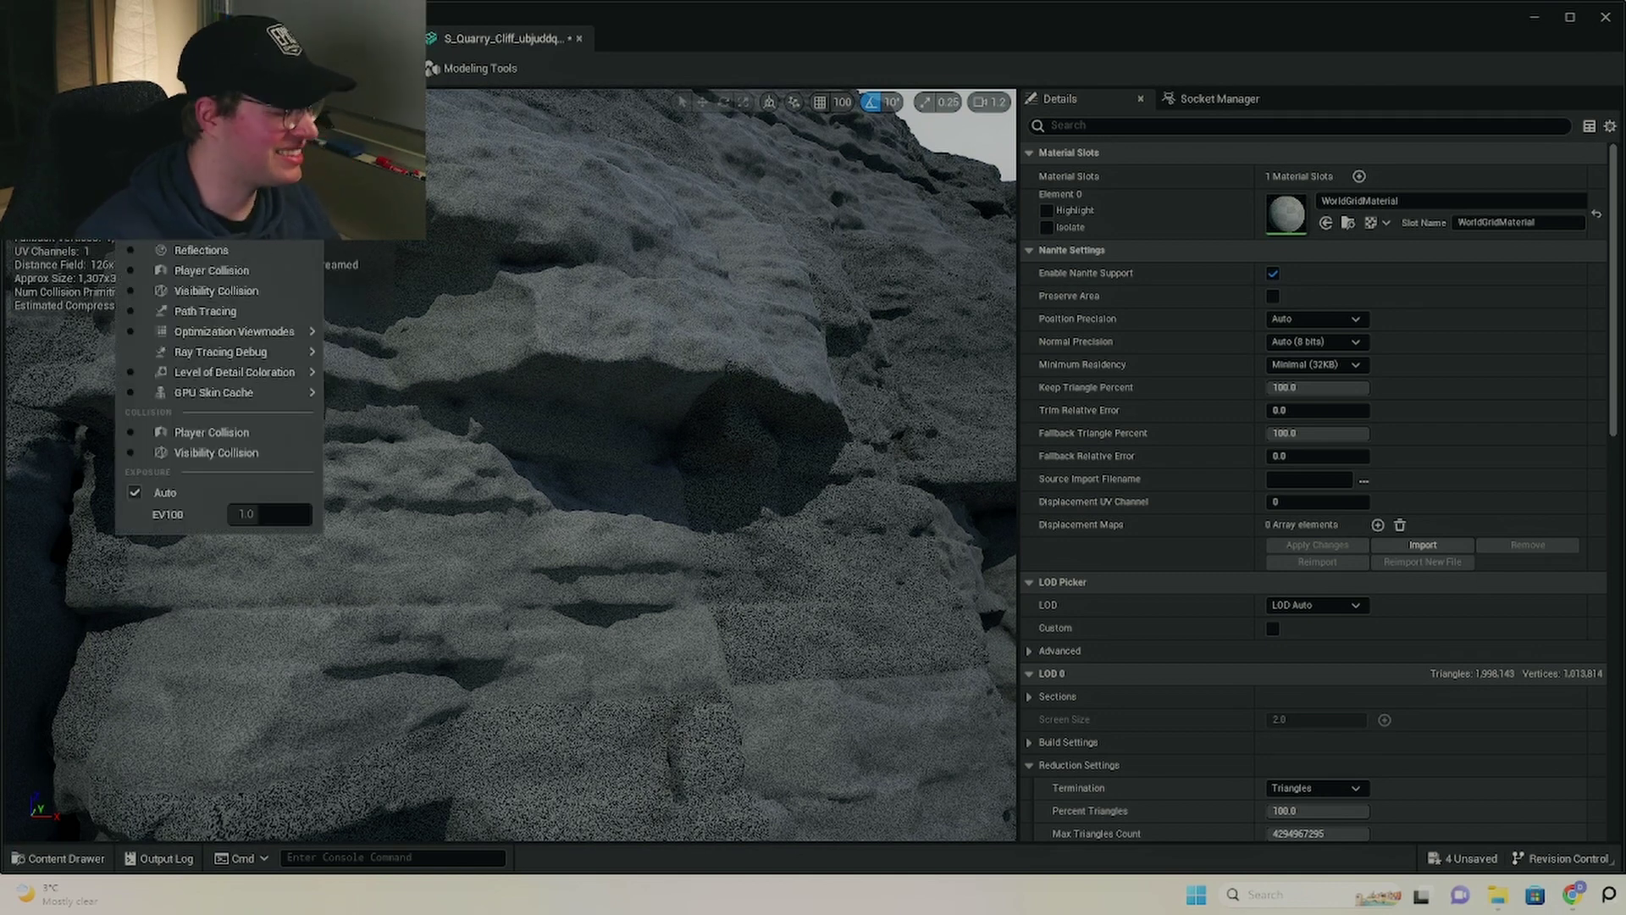
Step: Return to the level and scrub the sequence back to its start to inspect the cliff's shadows
left_click(1526, 394)
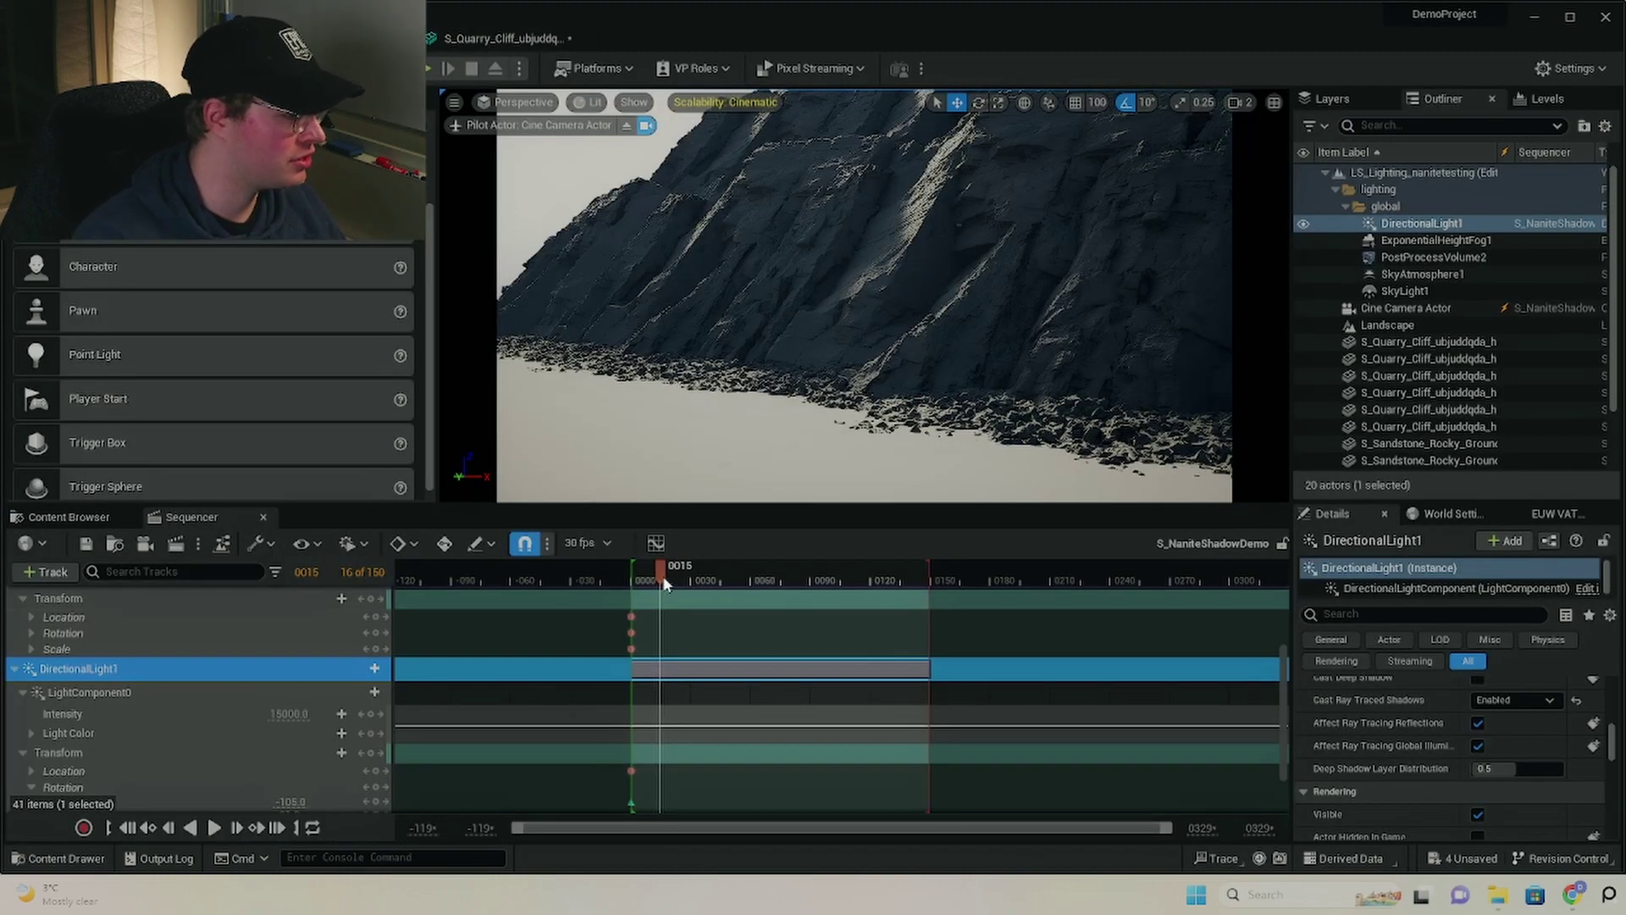
left_click(675, 577)
left_click_drag(674, 577, 628, 581)
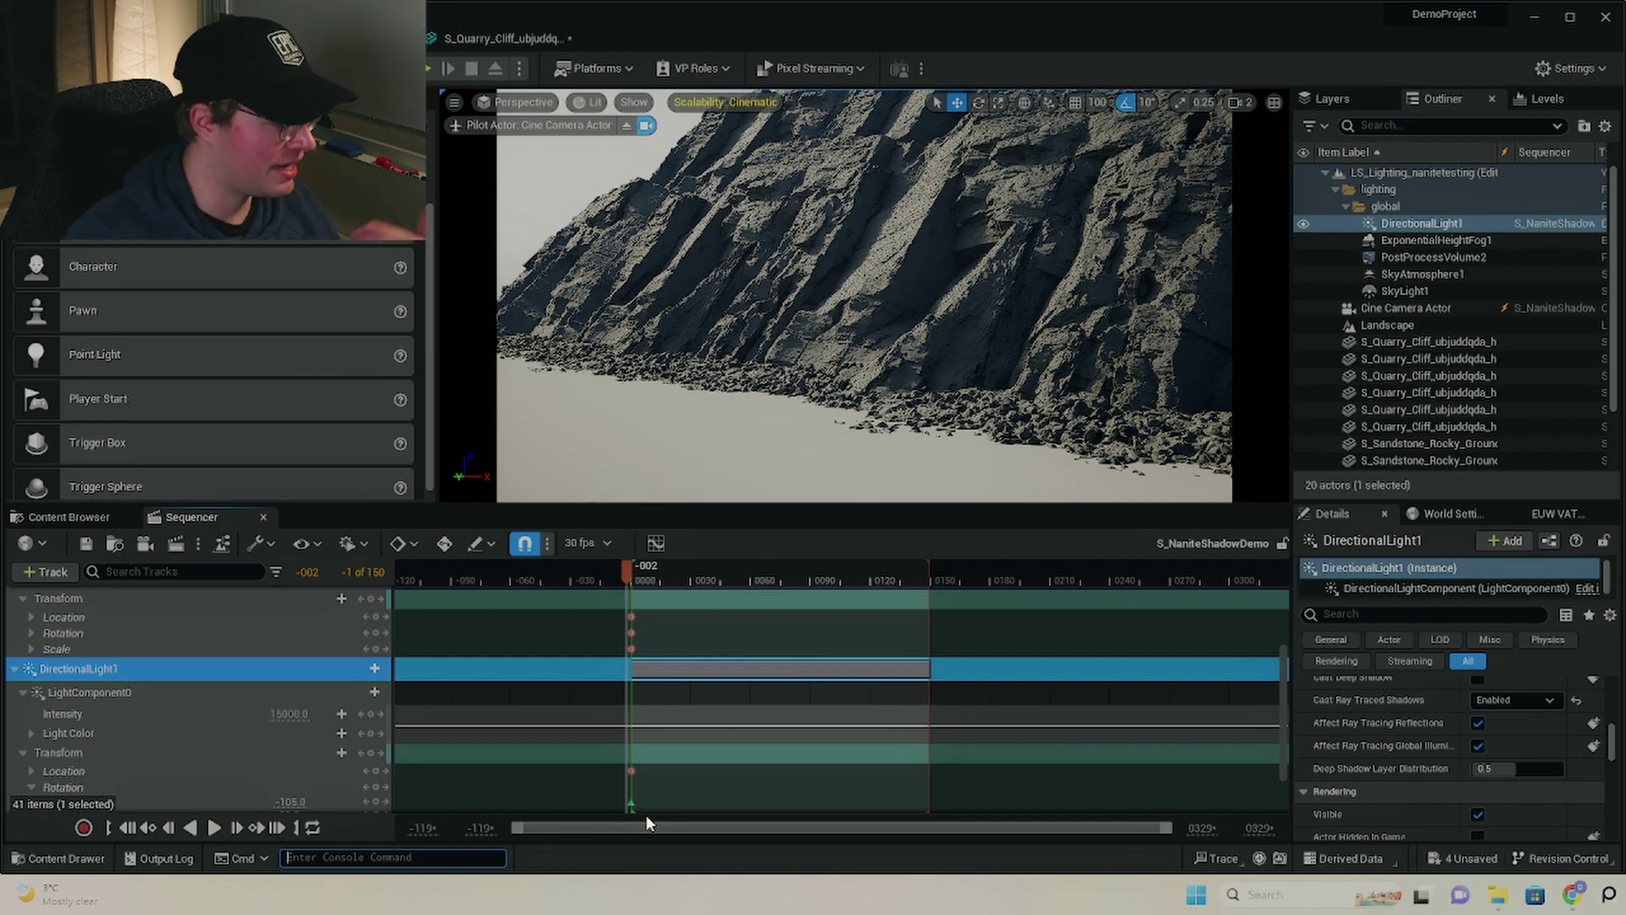
Step: Run the console command r.RayTracing.NormalBias 1 and scrub the sequence to frame 98 to check the shadows
key("Up")
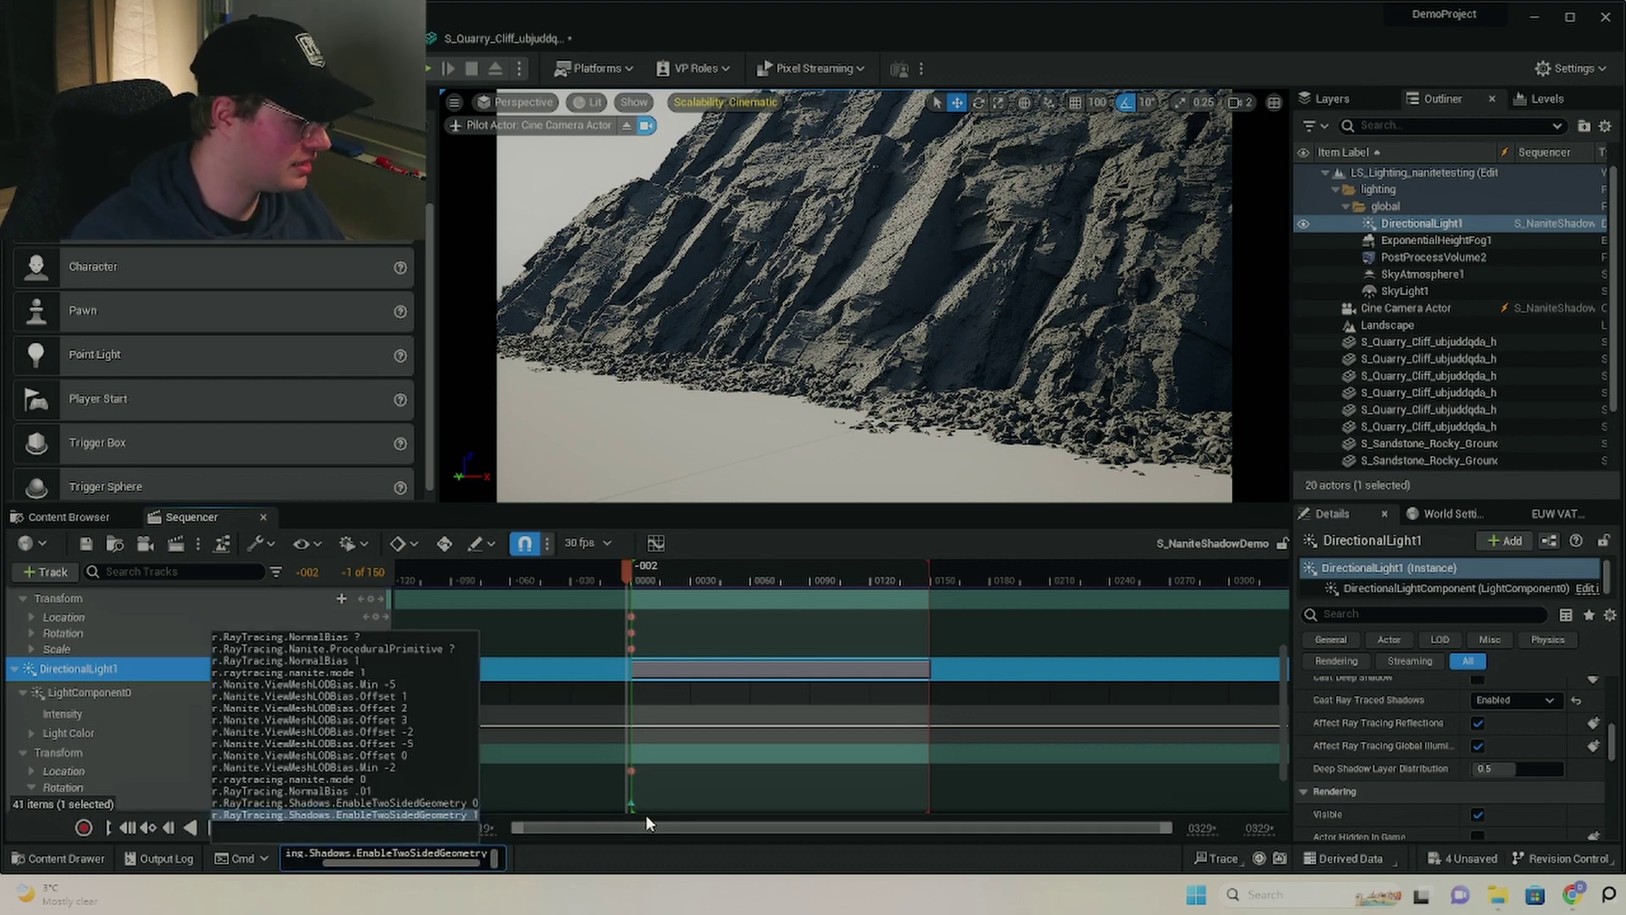
key("BackSpace")
key("BackSpace")
key("BackSpace")
key("BackSpace")
key("BackSpace")
key("BackSpace")
key("BackSpace")
key("BackSpace")
key("BackSpace")
key("BackSpace")
key("BackSpace")
key("BackSpace")
key("BackSpace")
key("BackSpace")
key("BackSpace")
key("BackSpace")
key("BackSpace")
key("BackSpace")
key("BackSpace")
key("BackSpace")
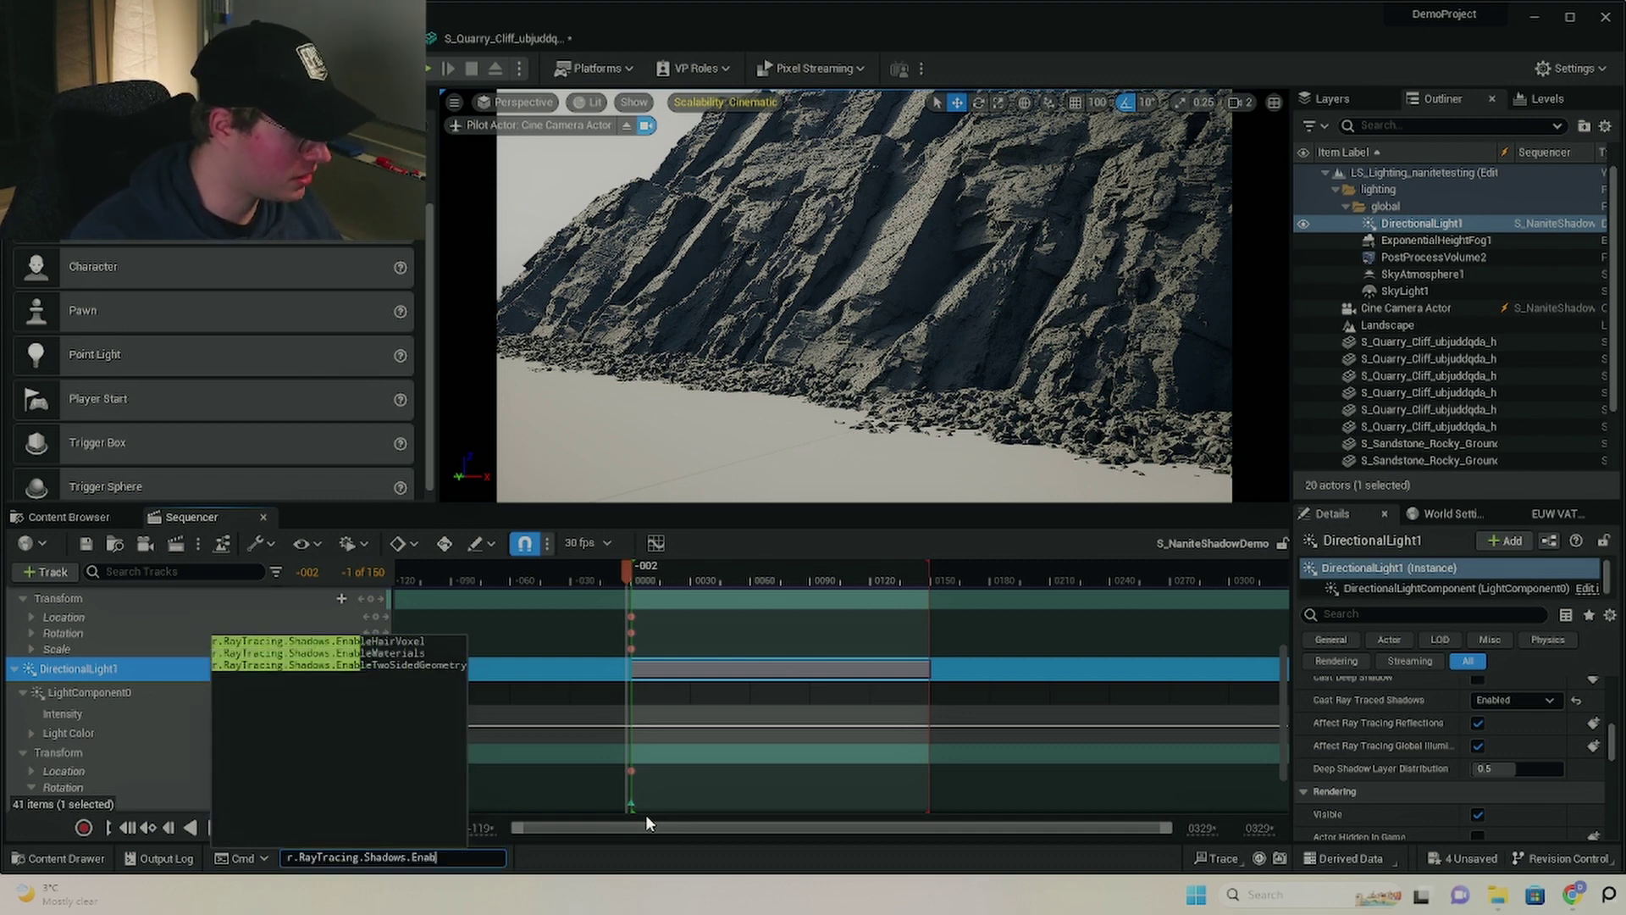
key("BackSpace")
key("BackSpace")
key("BackSpace")
key("BackSpace")
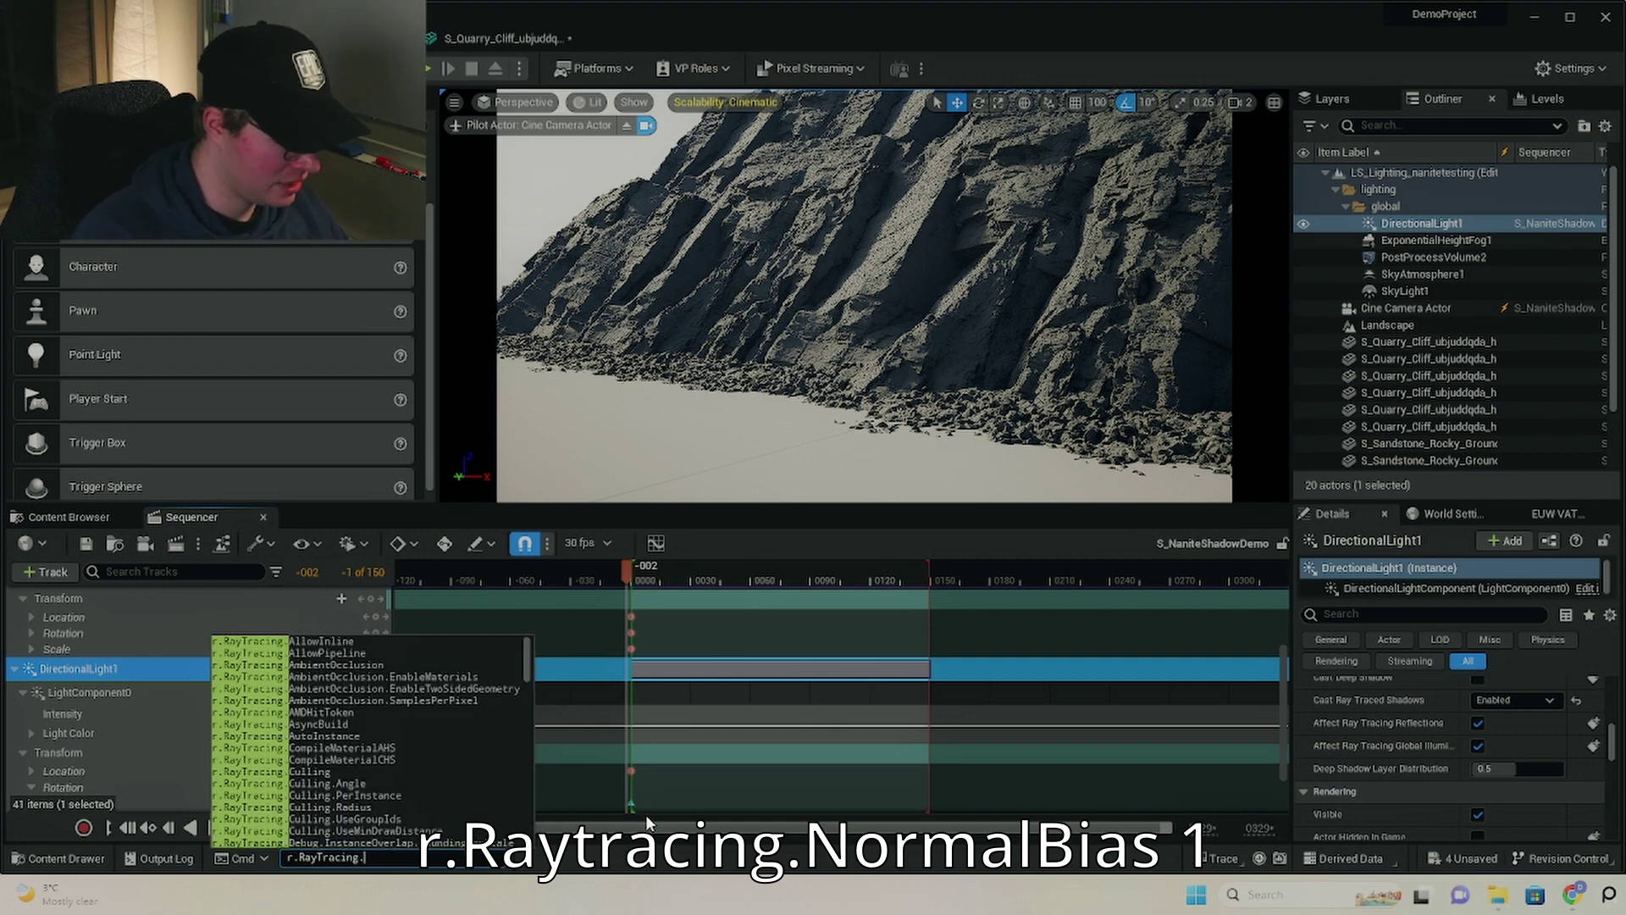
type("NormalBias")
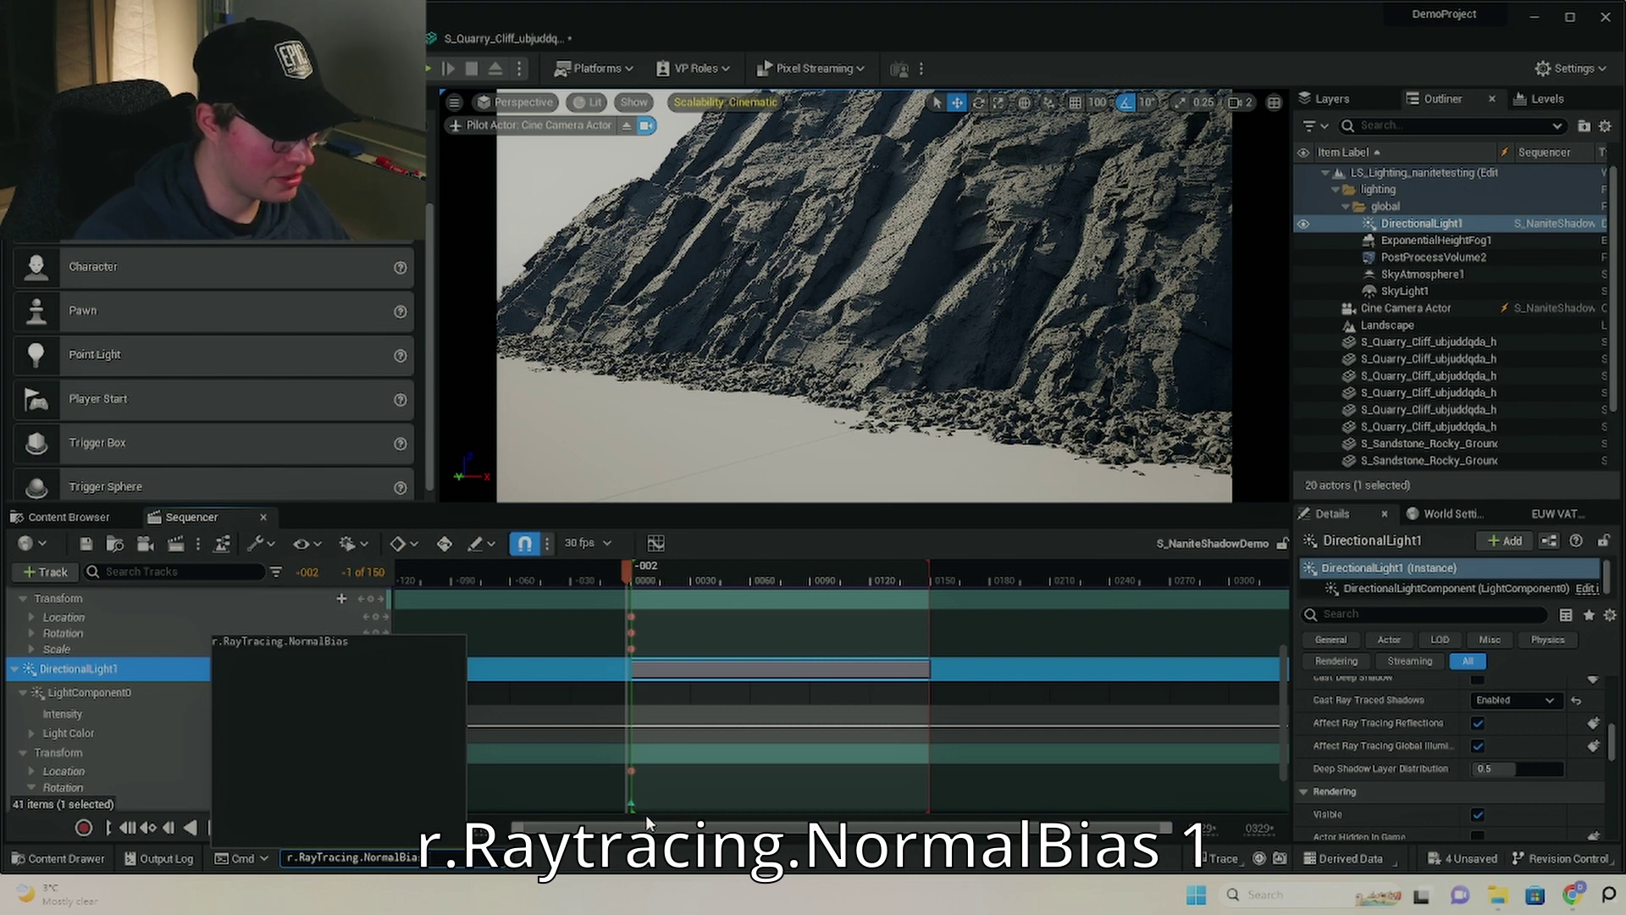
key("Return")
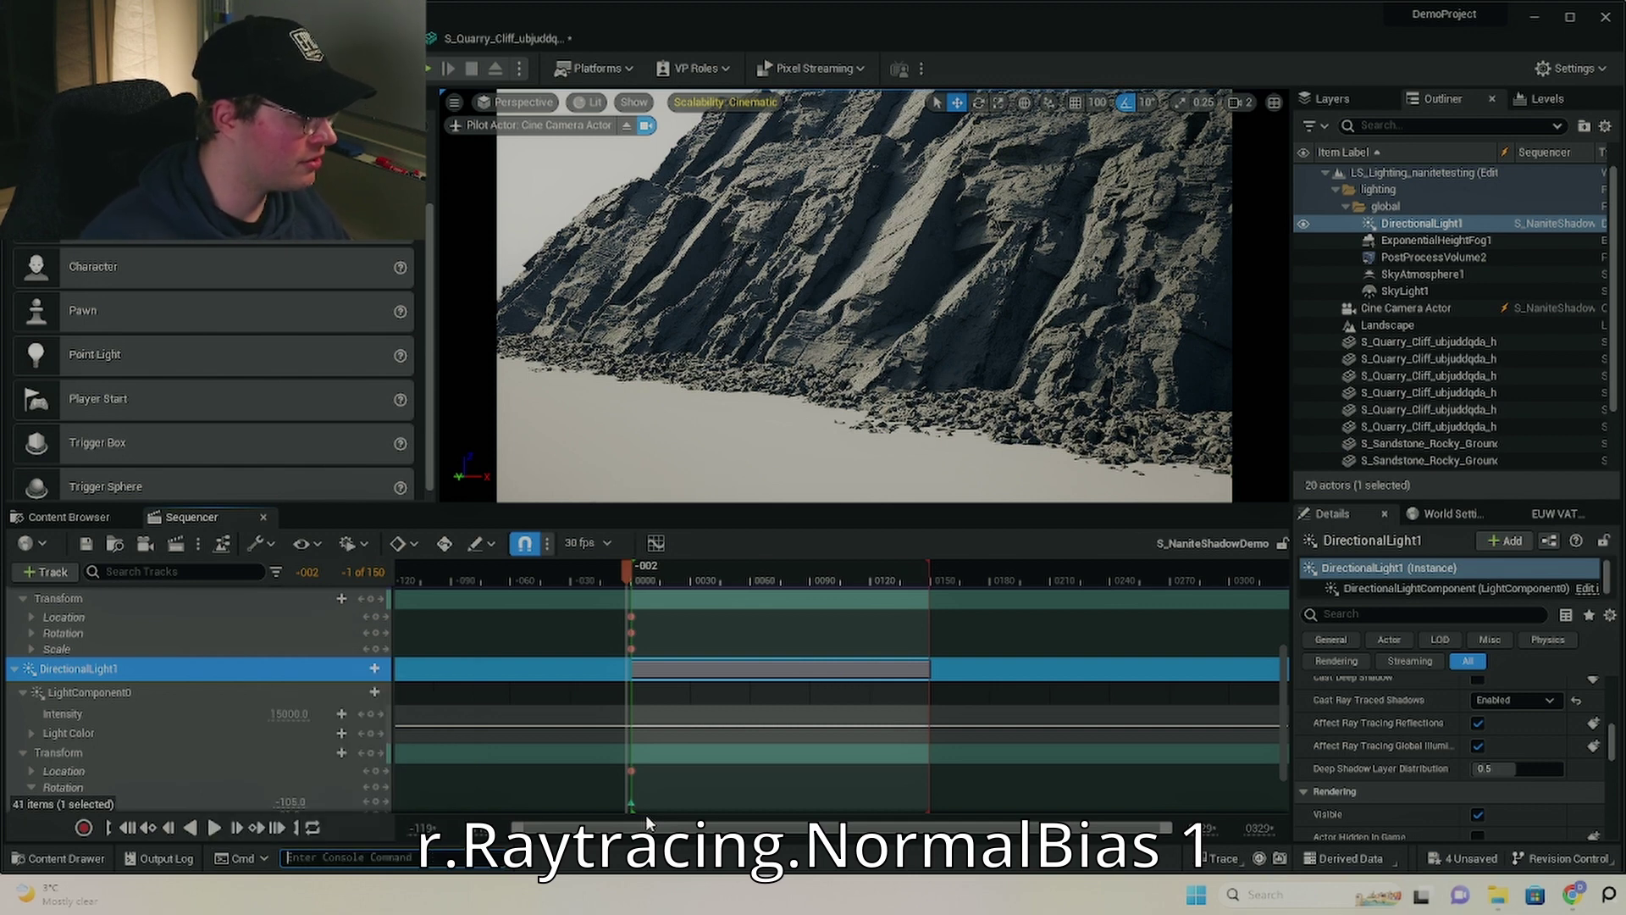
left_click_drag(654, 576, 826, 571)
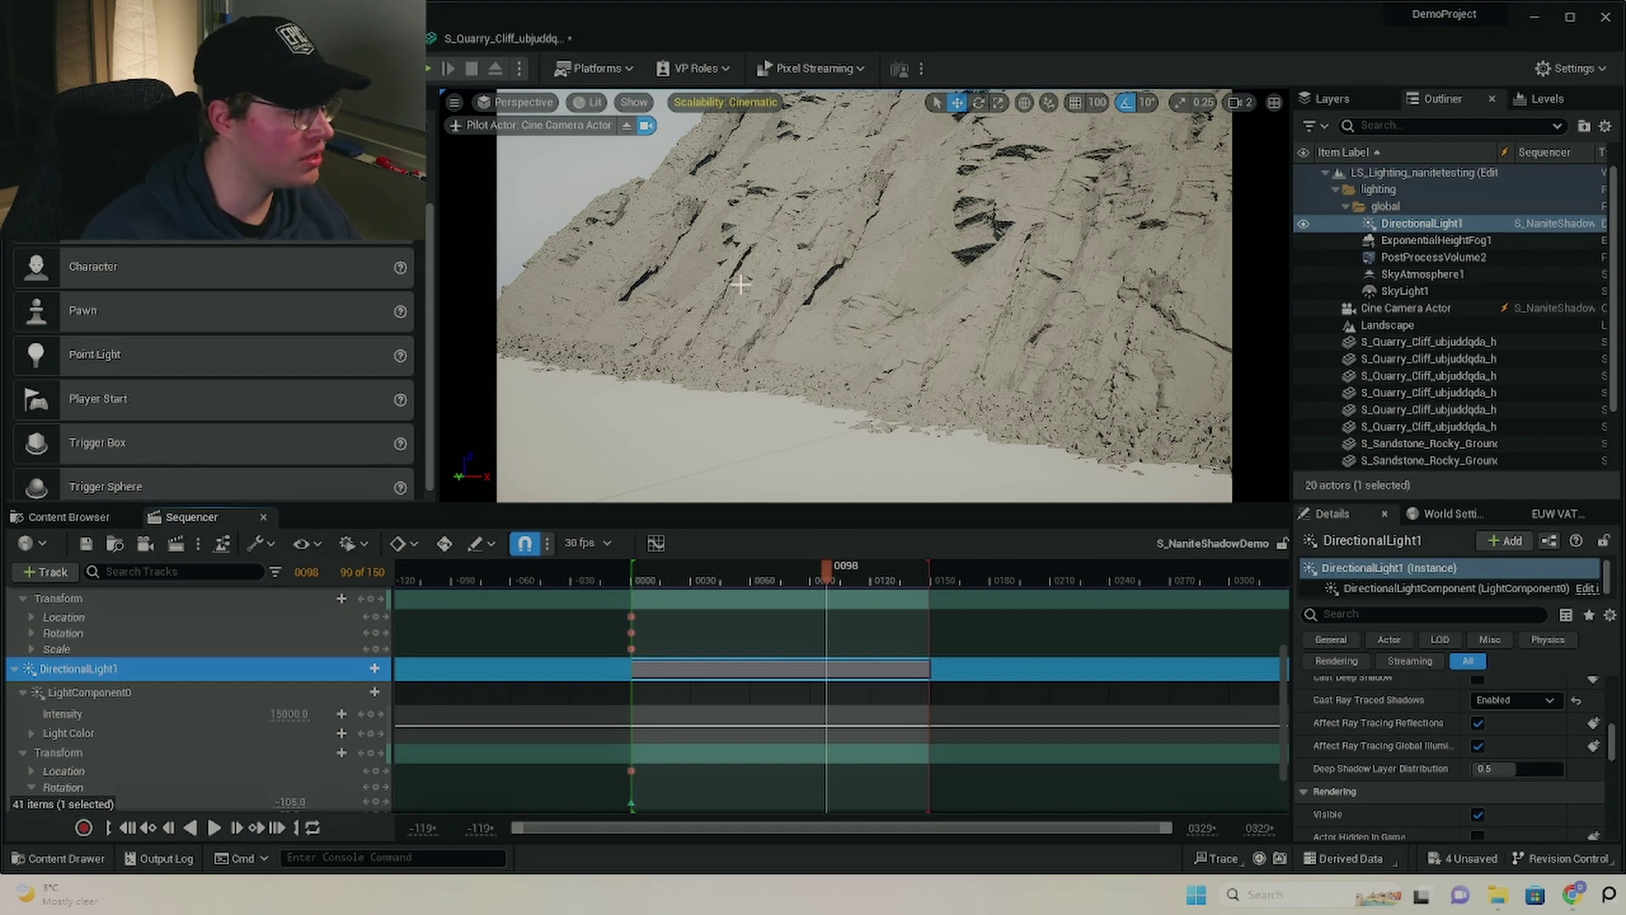
Step: Run r.RayTracing.NormalBias again with a small decimal value
left_click(367, 857)
key("Up")
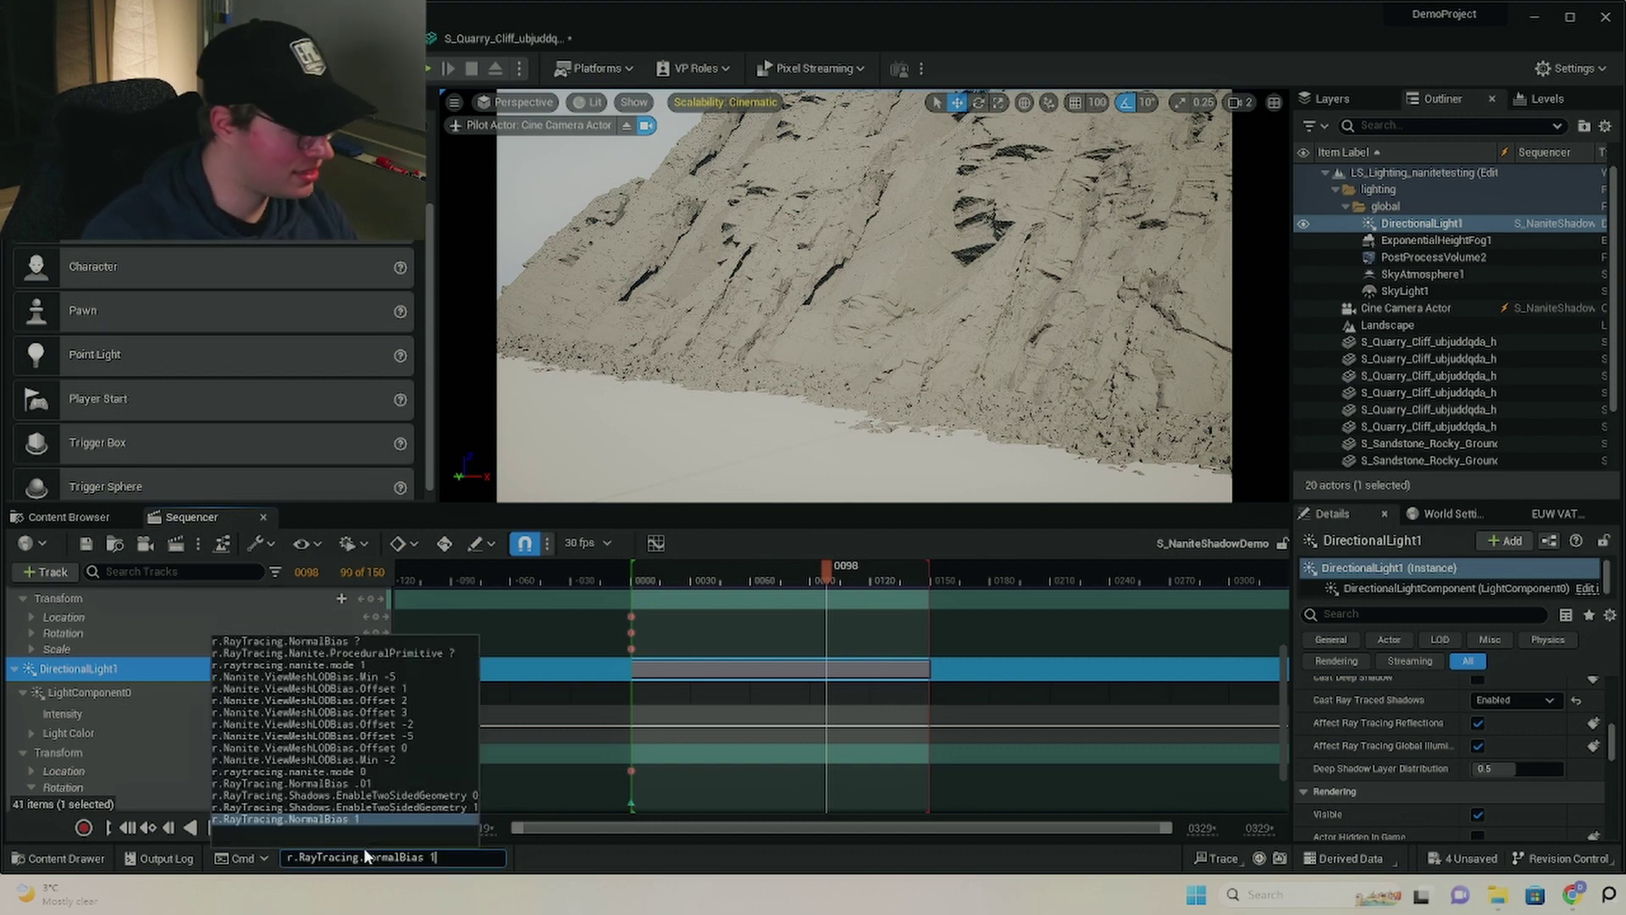
key("BackSpace")
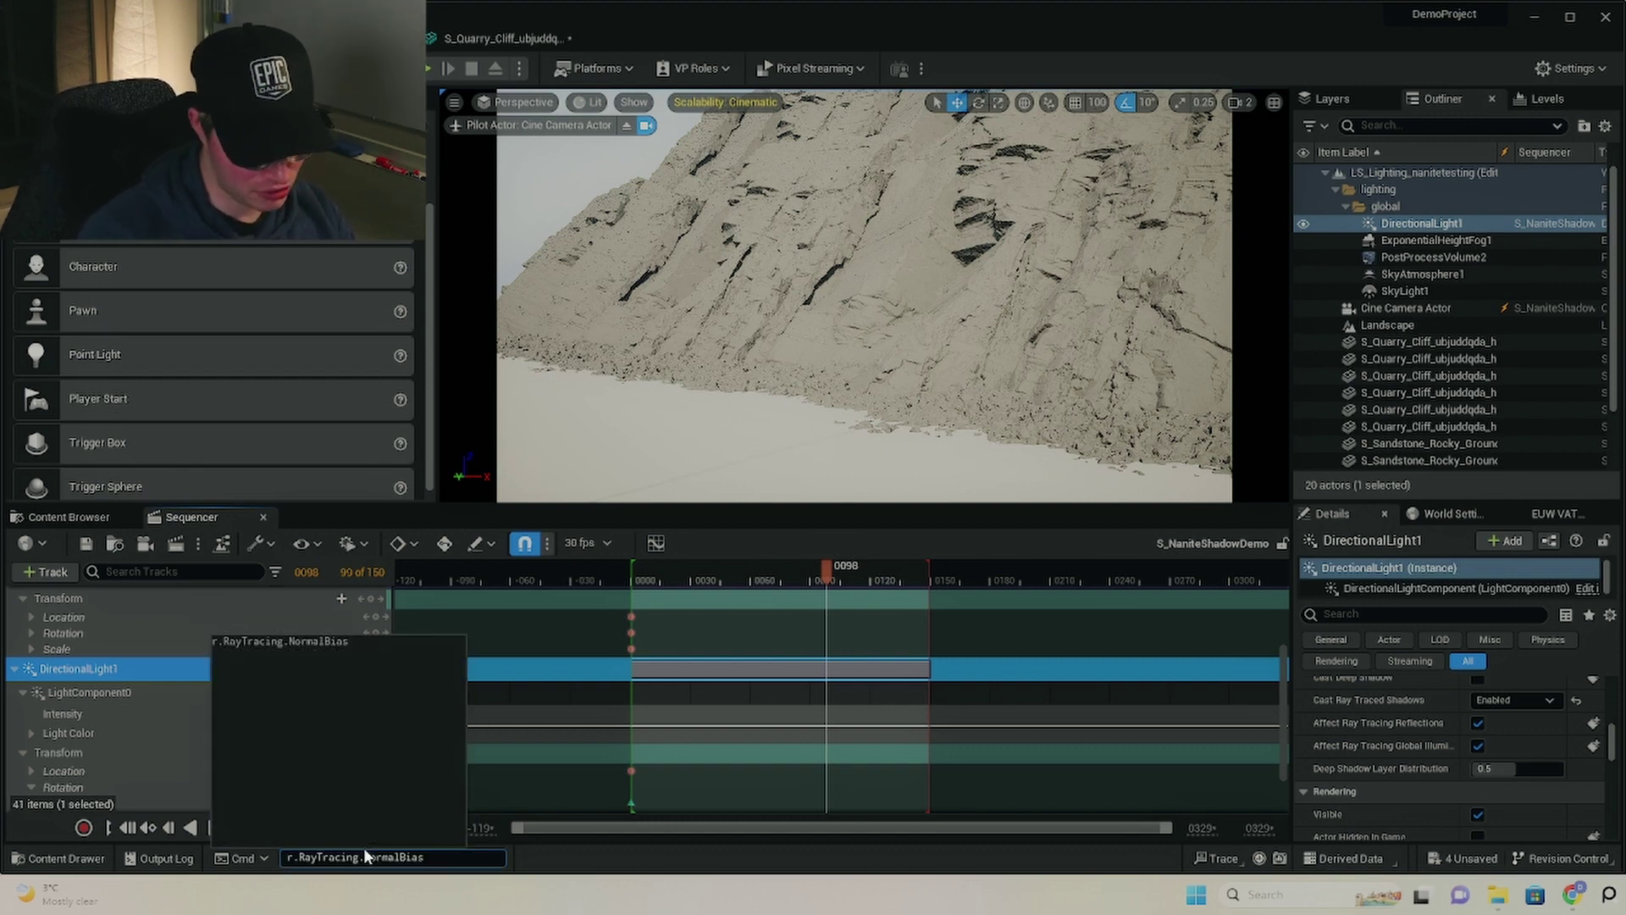
type(".")
key("Return")
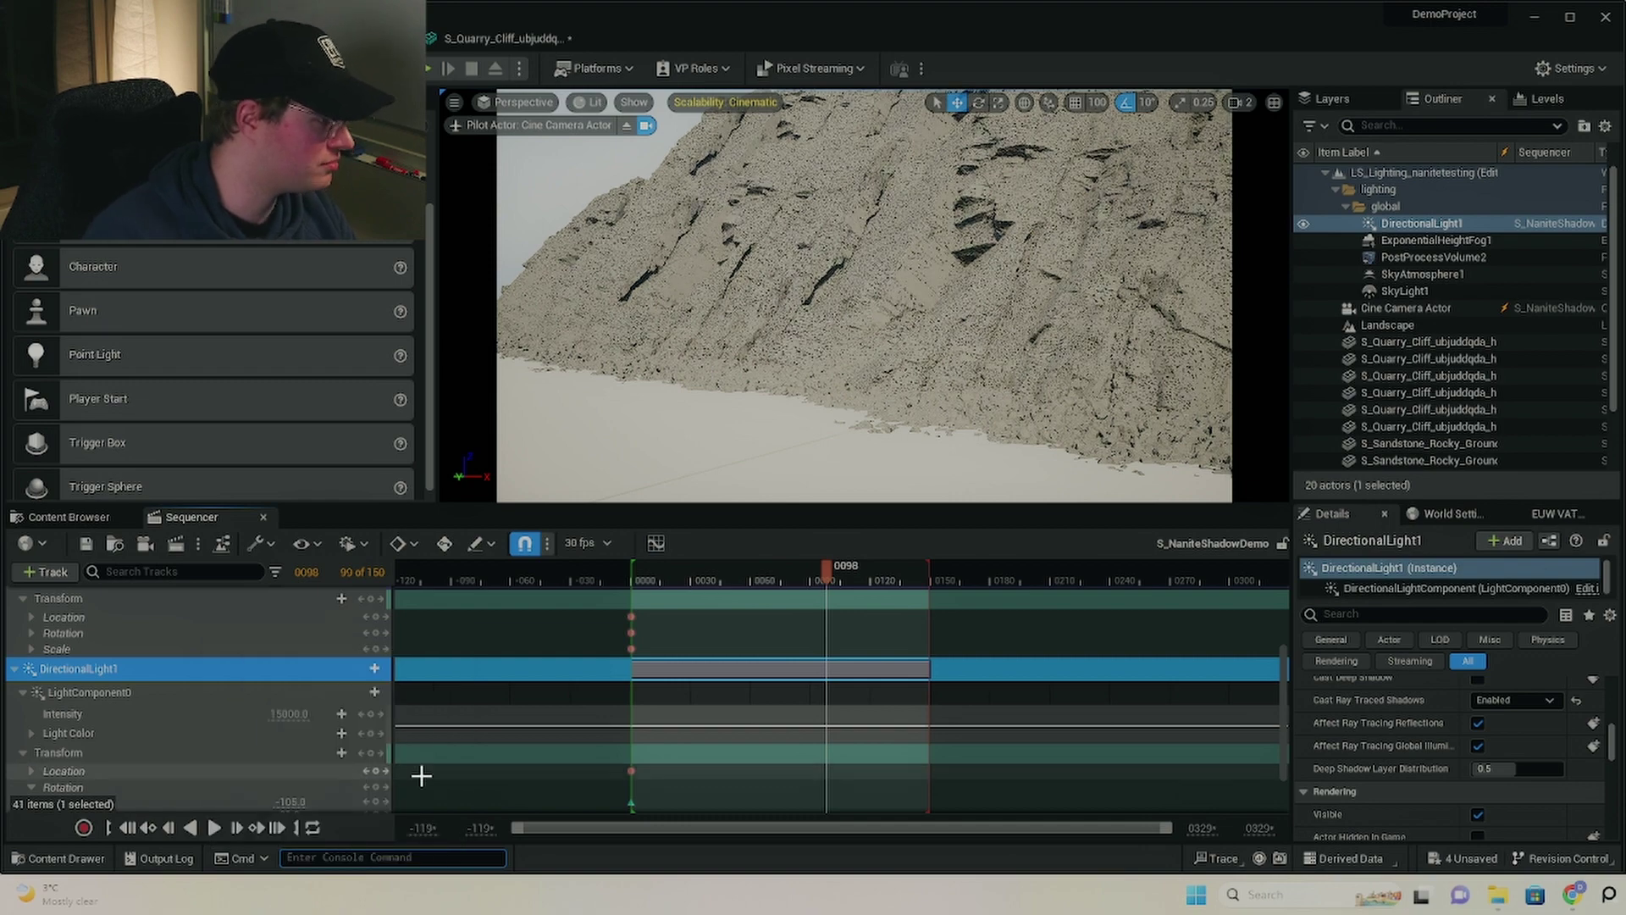
Step: Restore the cliff mesh's Fallback Relative Error to 1, apply the changes and save the asset
left_click(475, 37)
left_click(1318, 456)
type("1")
key("Return")
left_click(1318, 545)
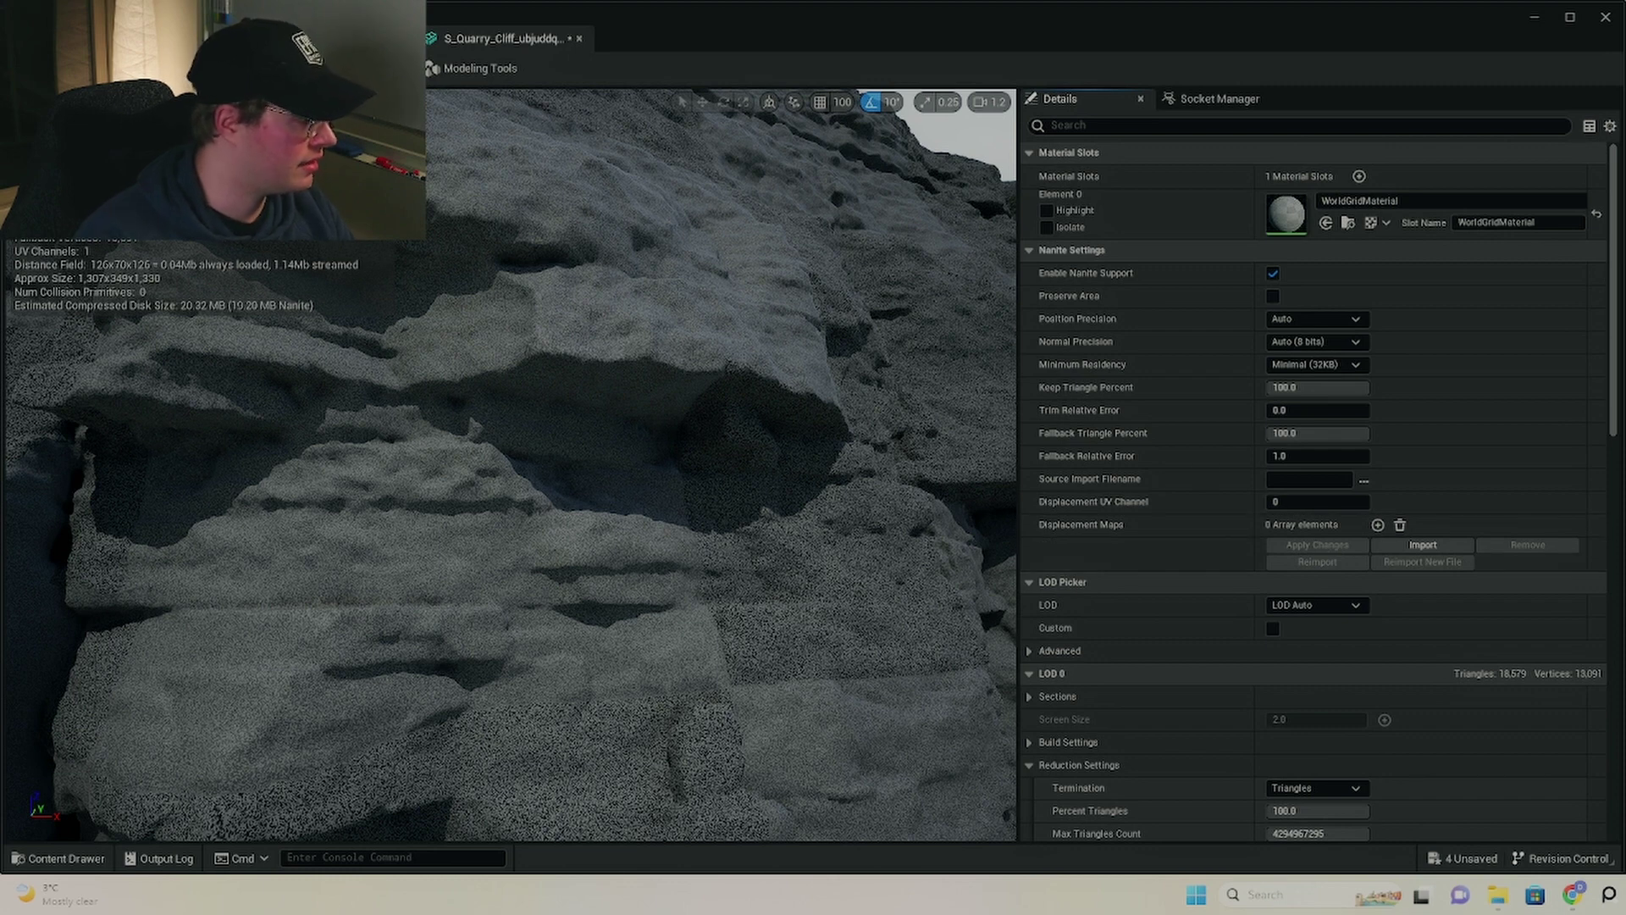
key("ctrl+s")
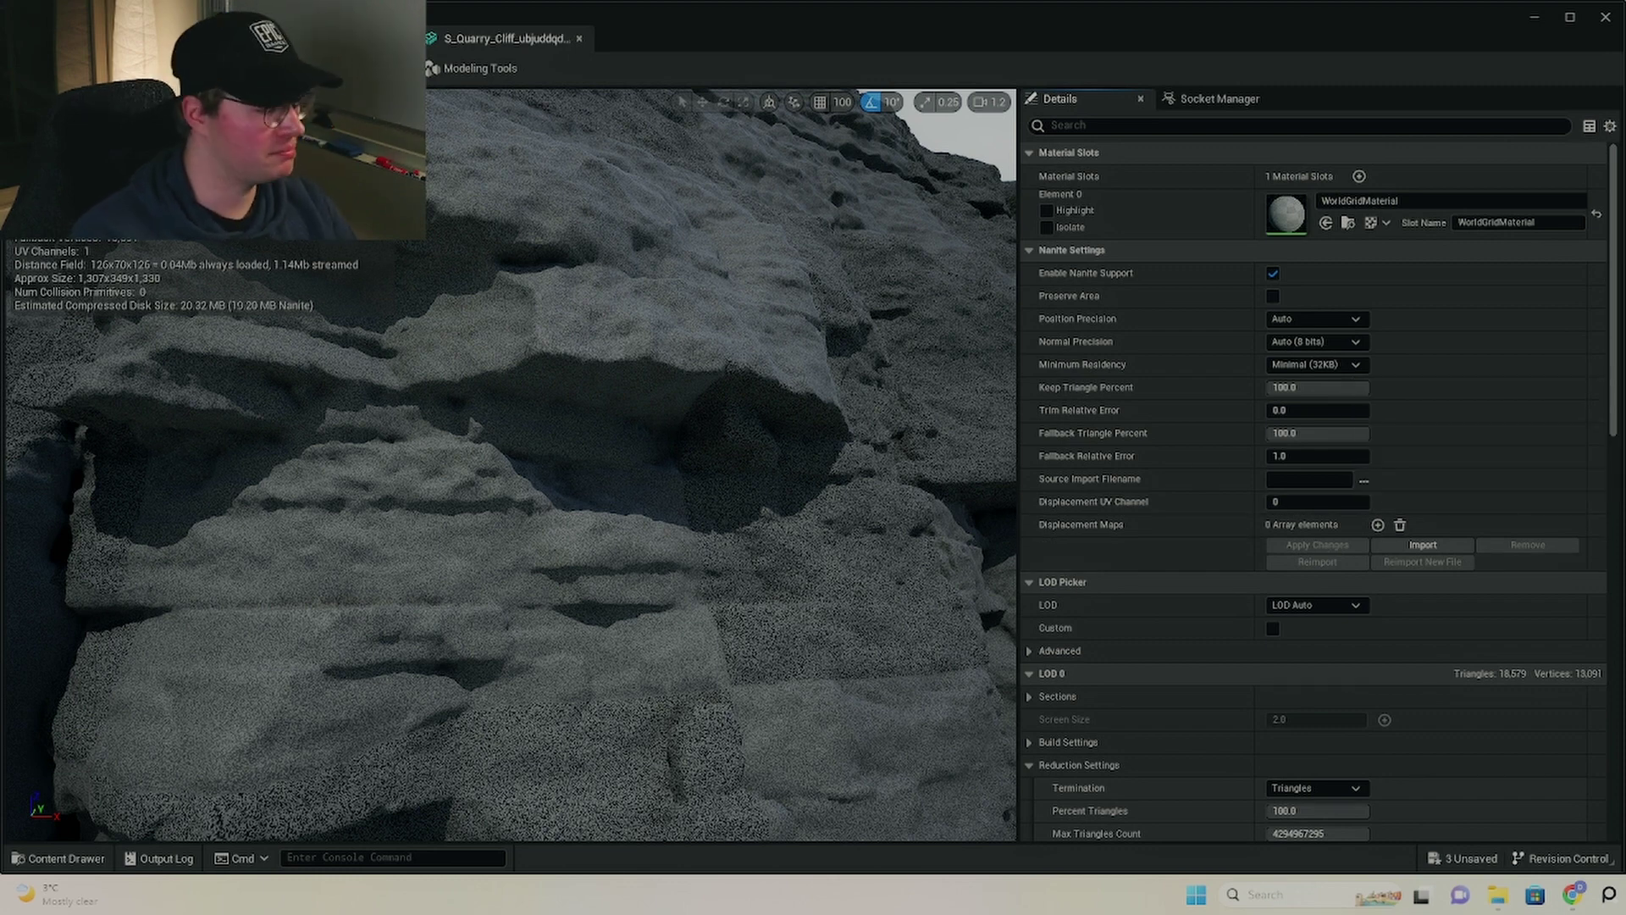
Step: Return to the level and run the console command r.raytracing.nanite.mode 1
left_click(144, 38)
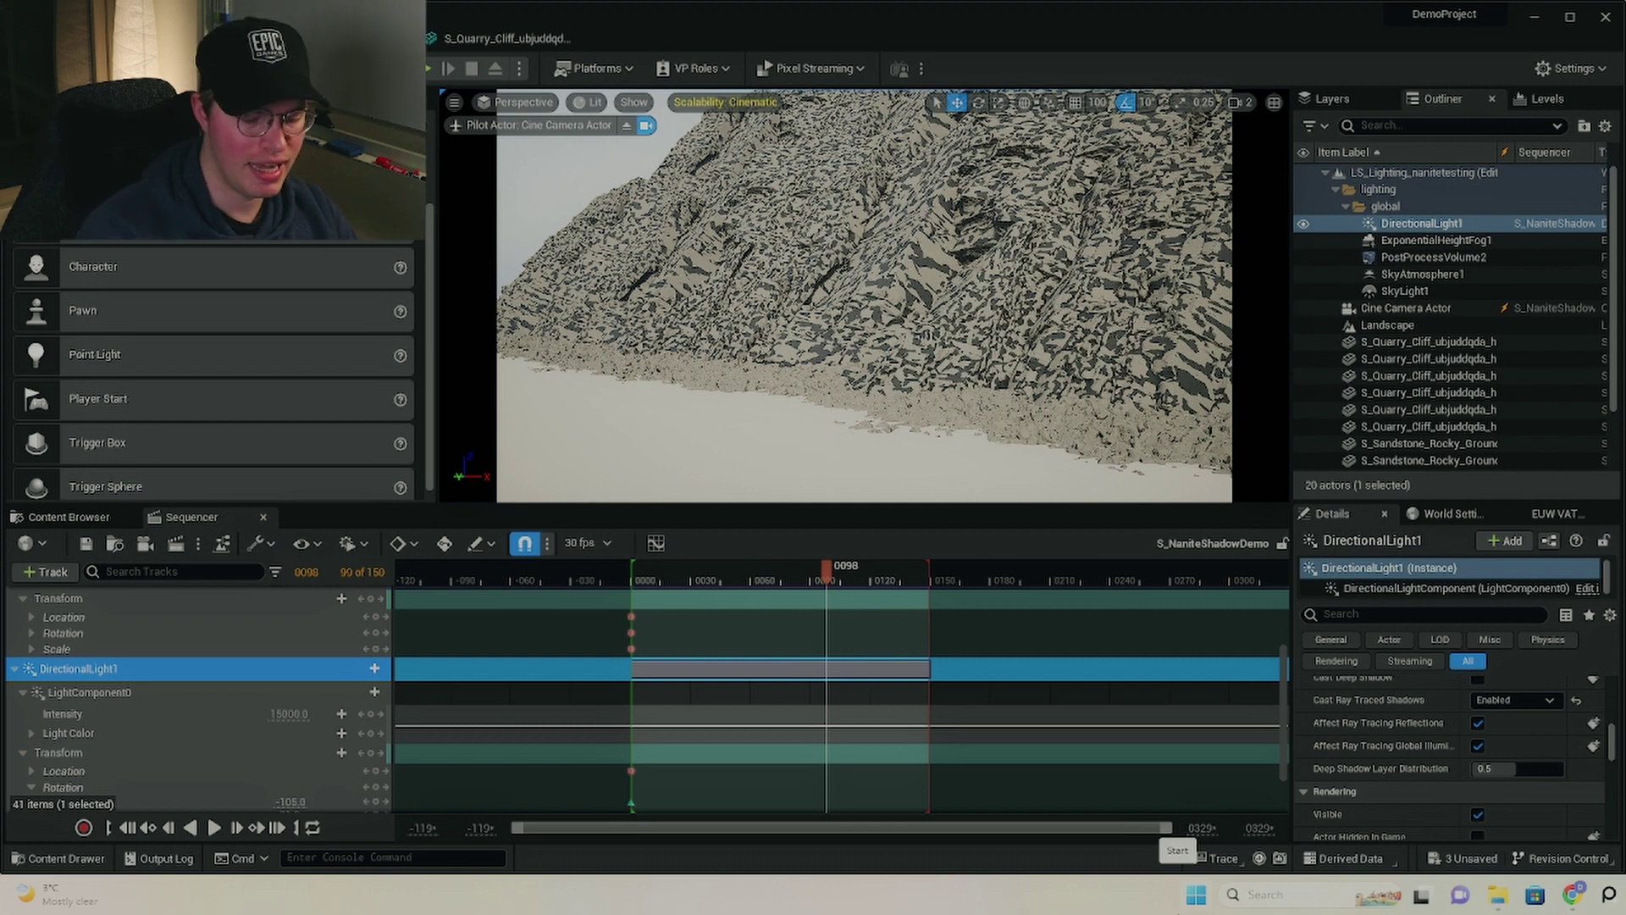
left_click(415, 860)
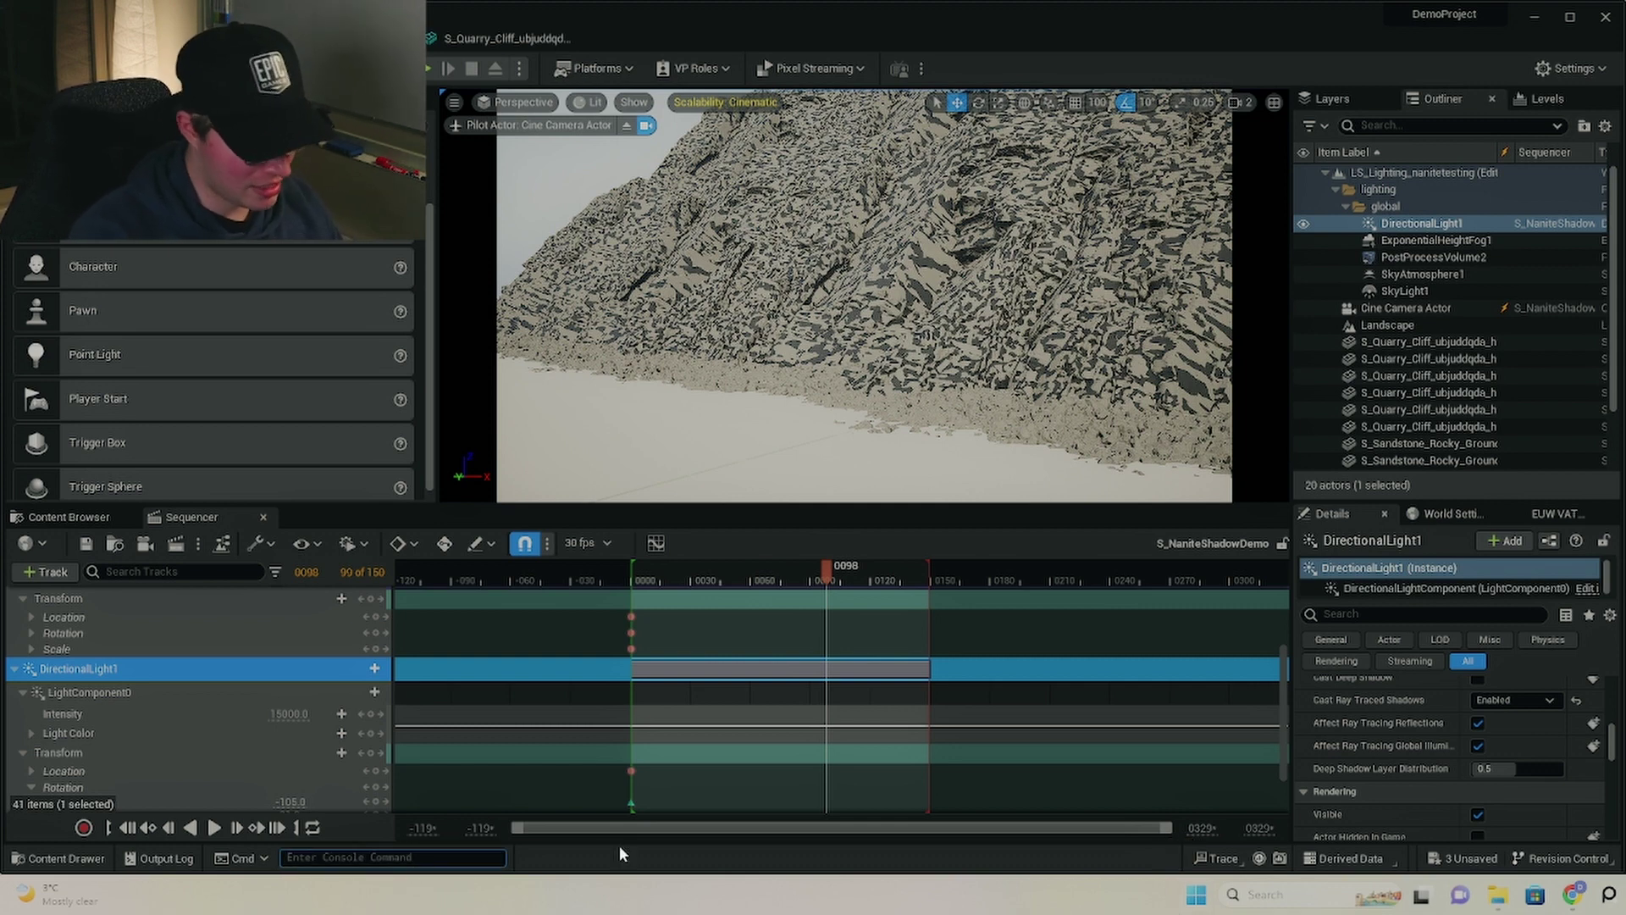
type("r")
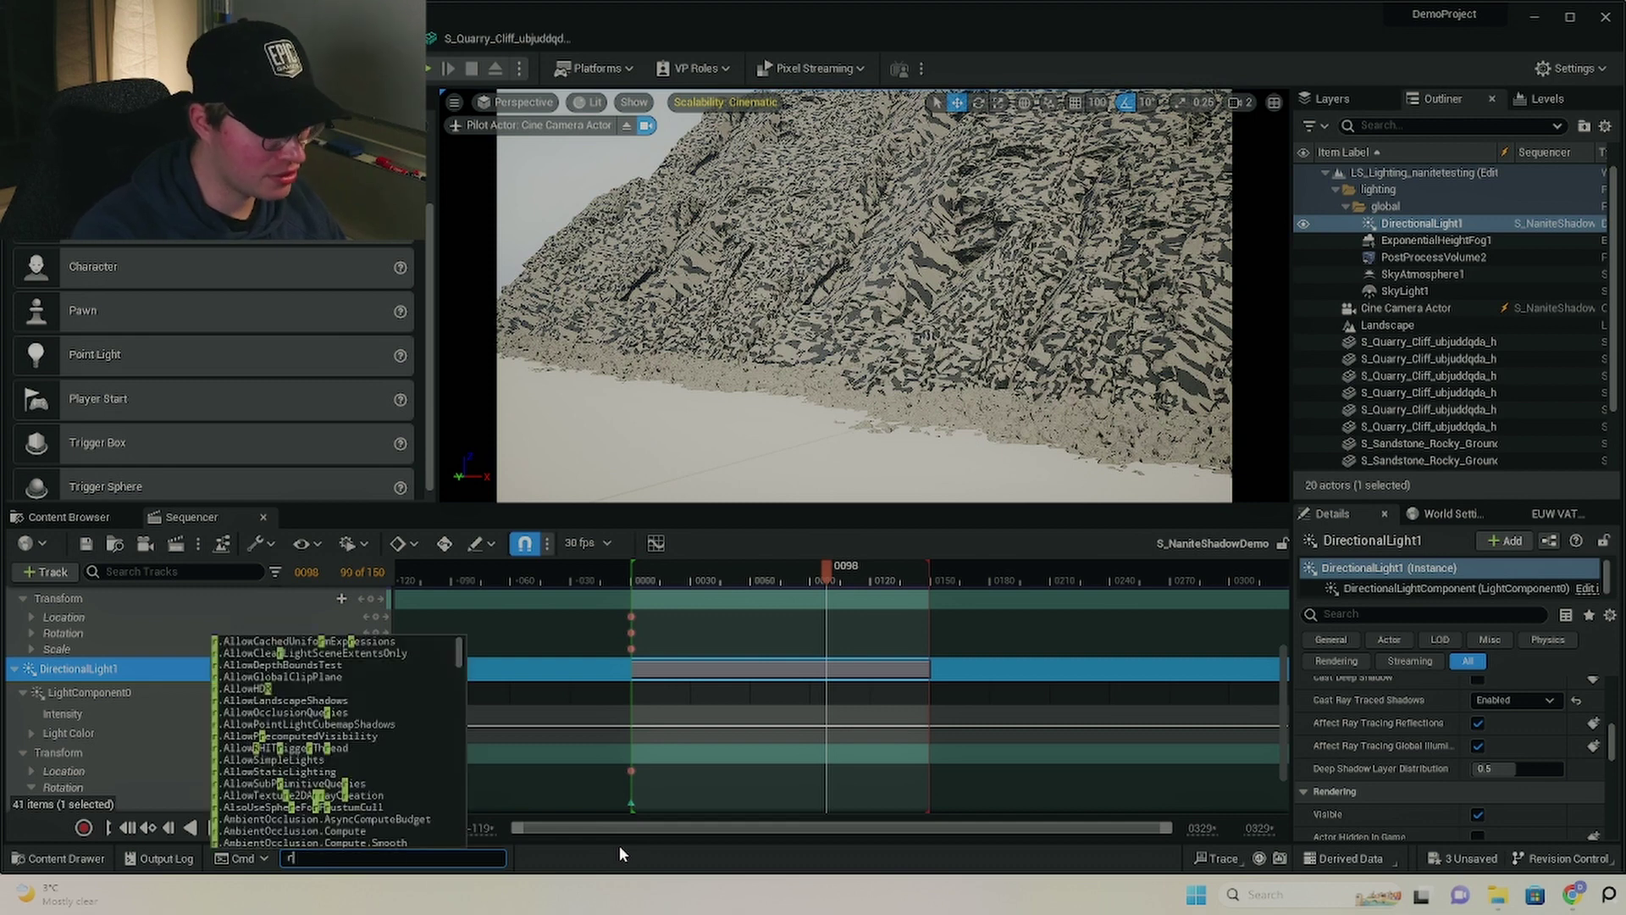
type(".raytrac")
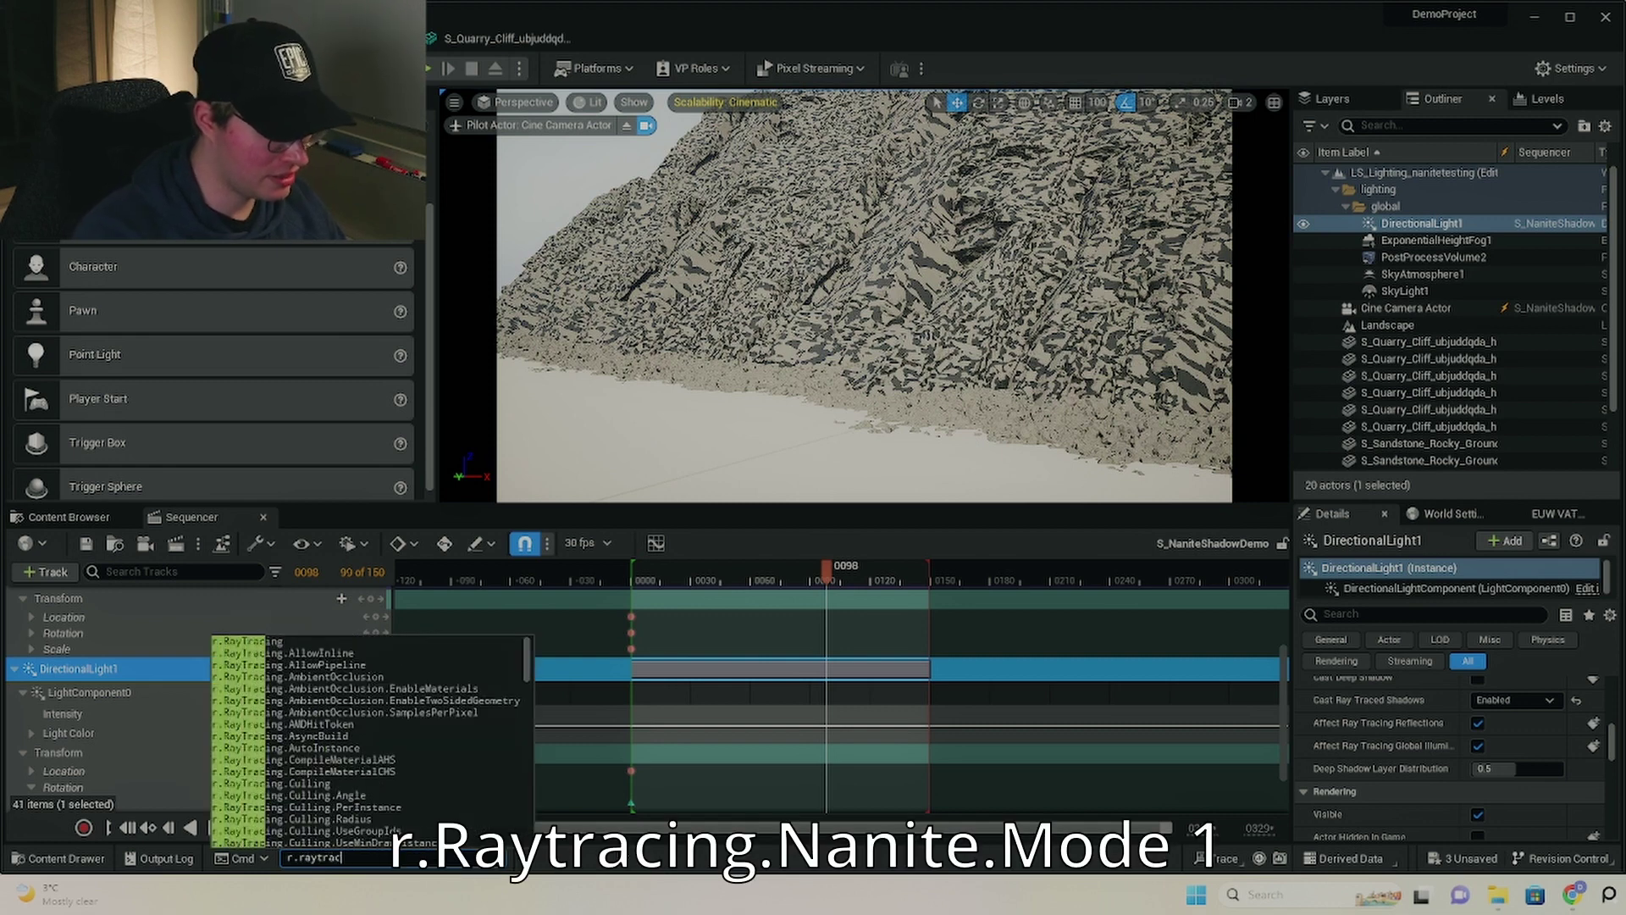
type("ing.nanite")
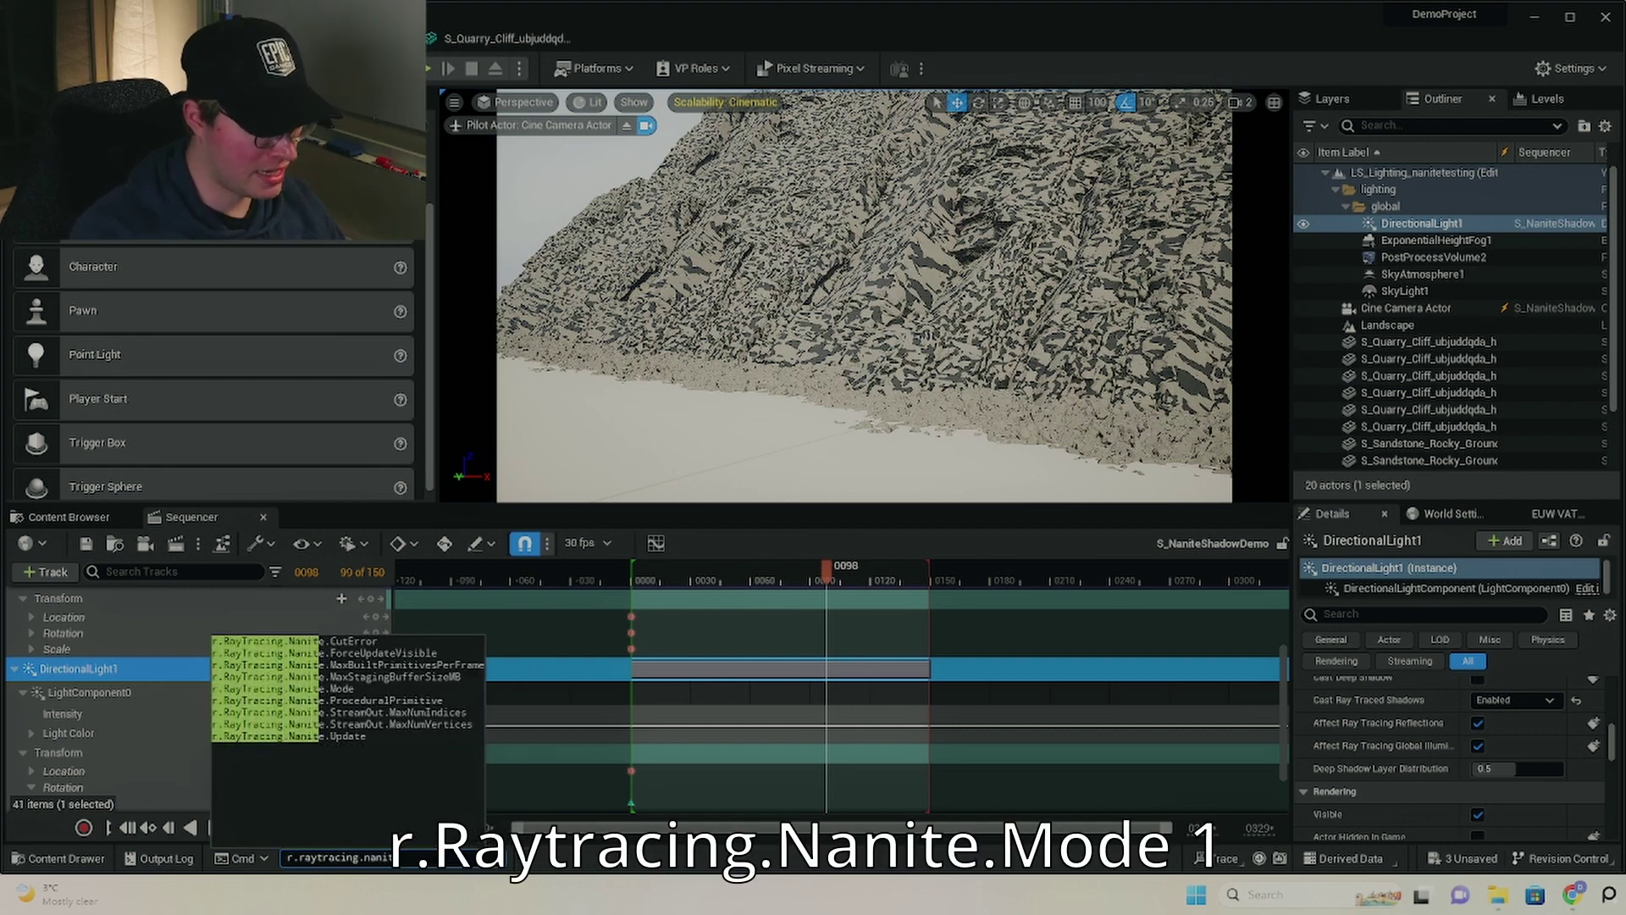
type(".mode 1")
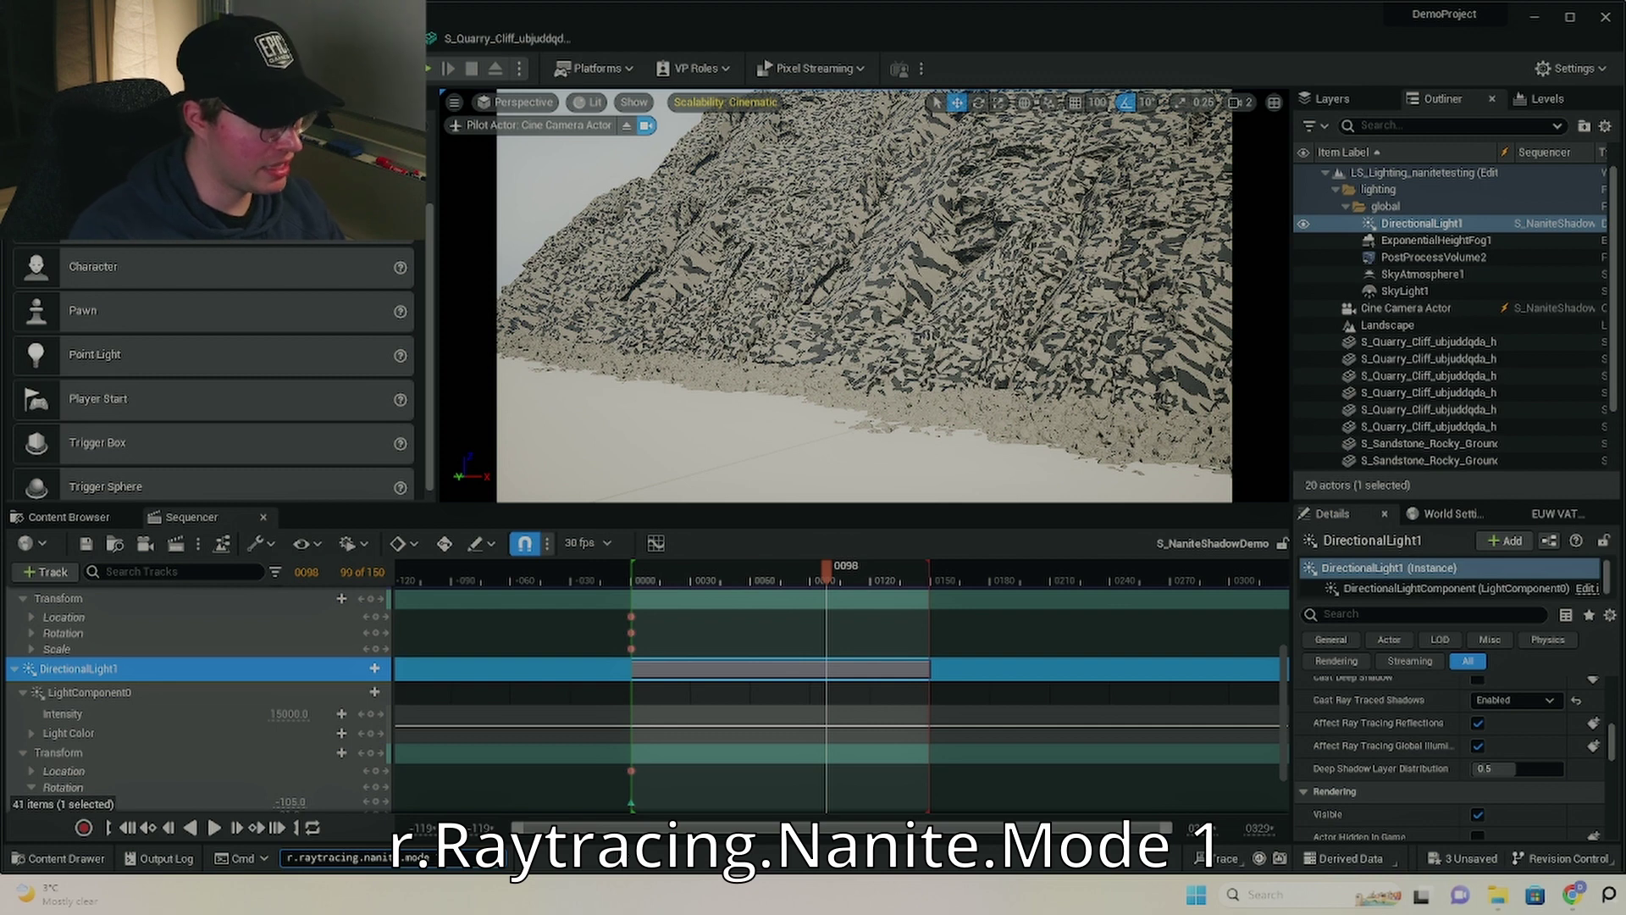
key("Return")
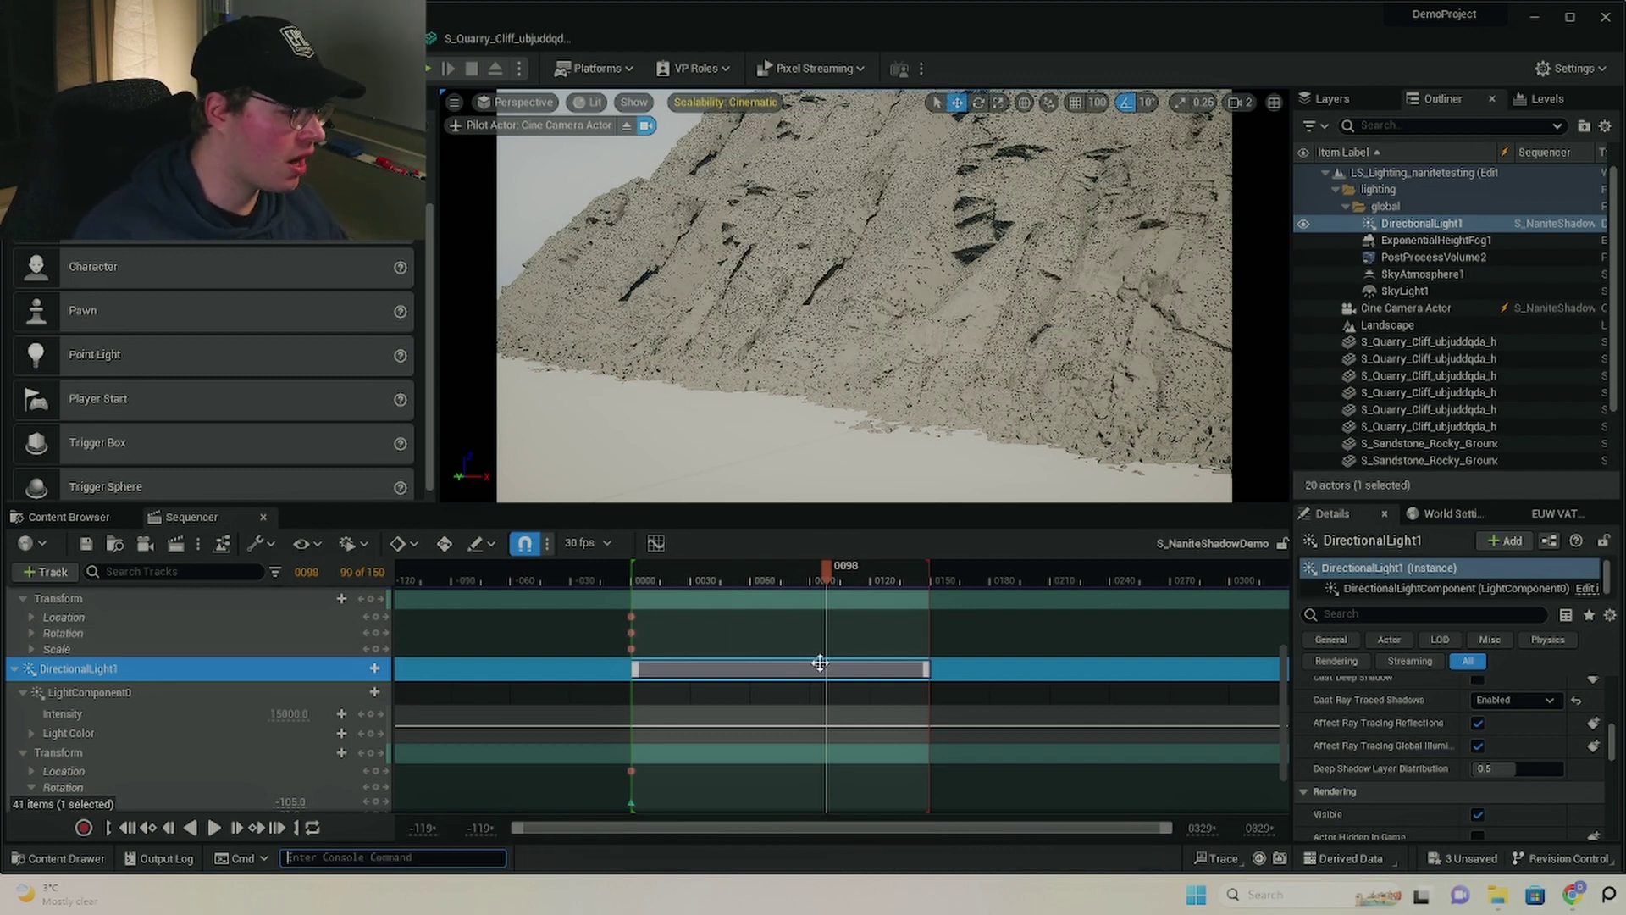
Step: Scrub the sequence to frame 113, stop piloting the cine camera and fly closer to the cliff face
left_click_drag(820, 565, 859, 576)
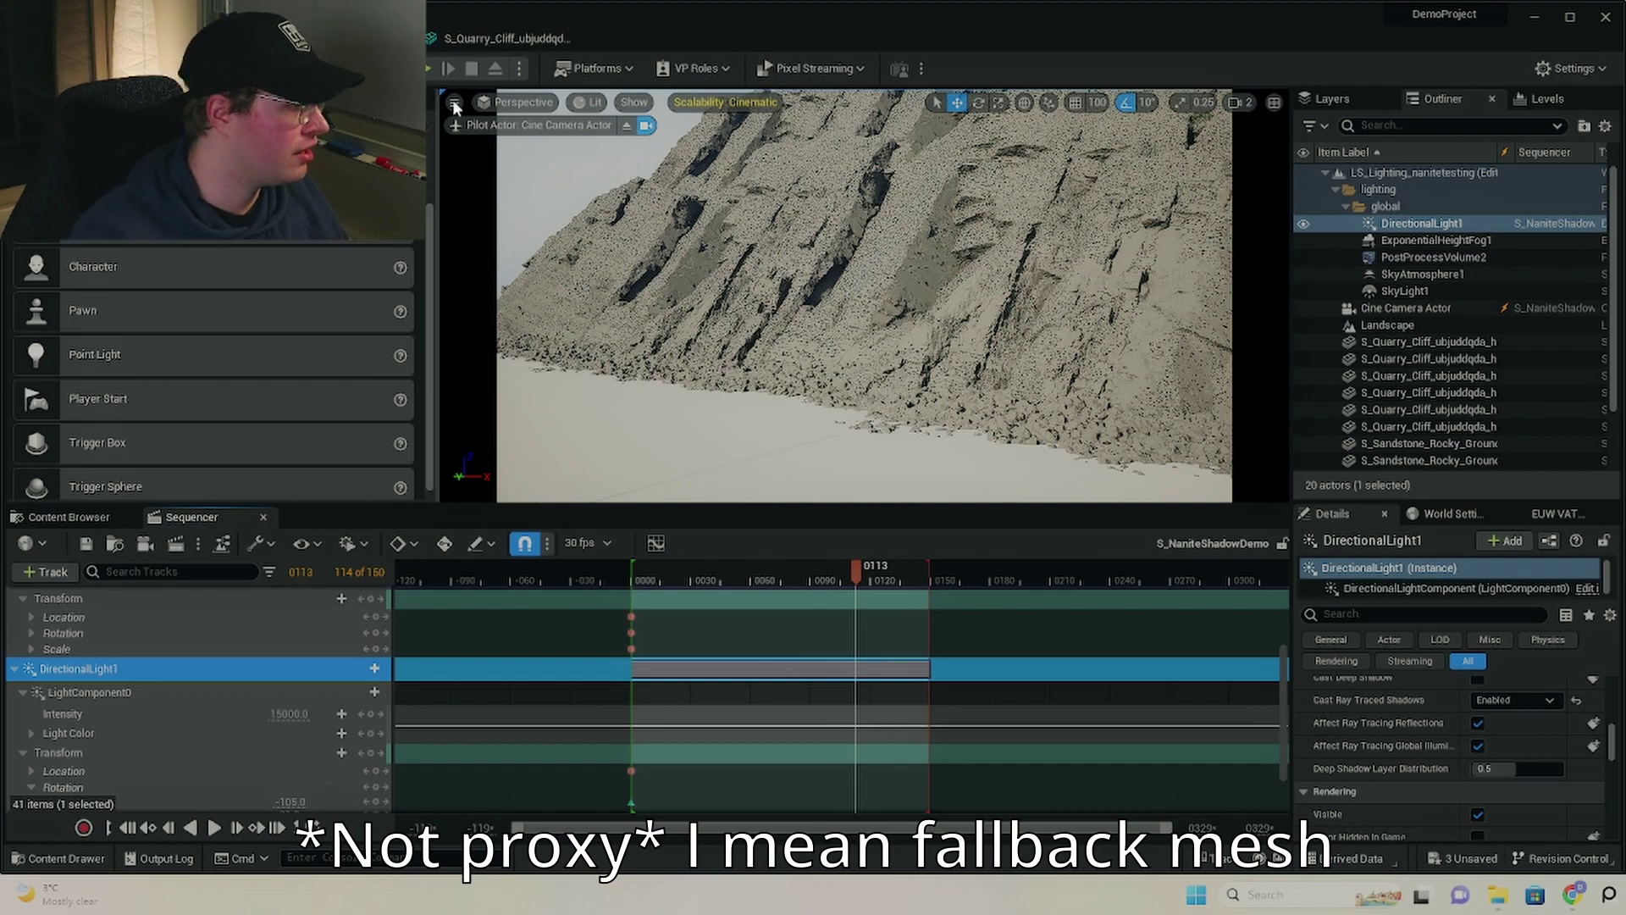
left_click(627, 126)
right_click_drag(900, 292, 944, 280)
key("w")
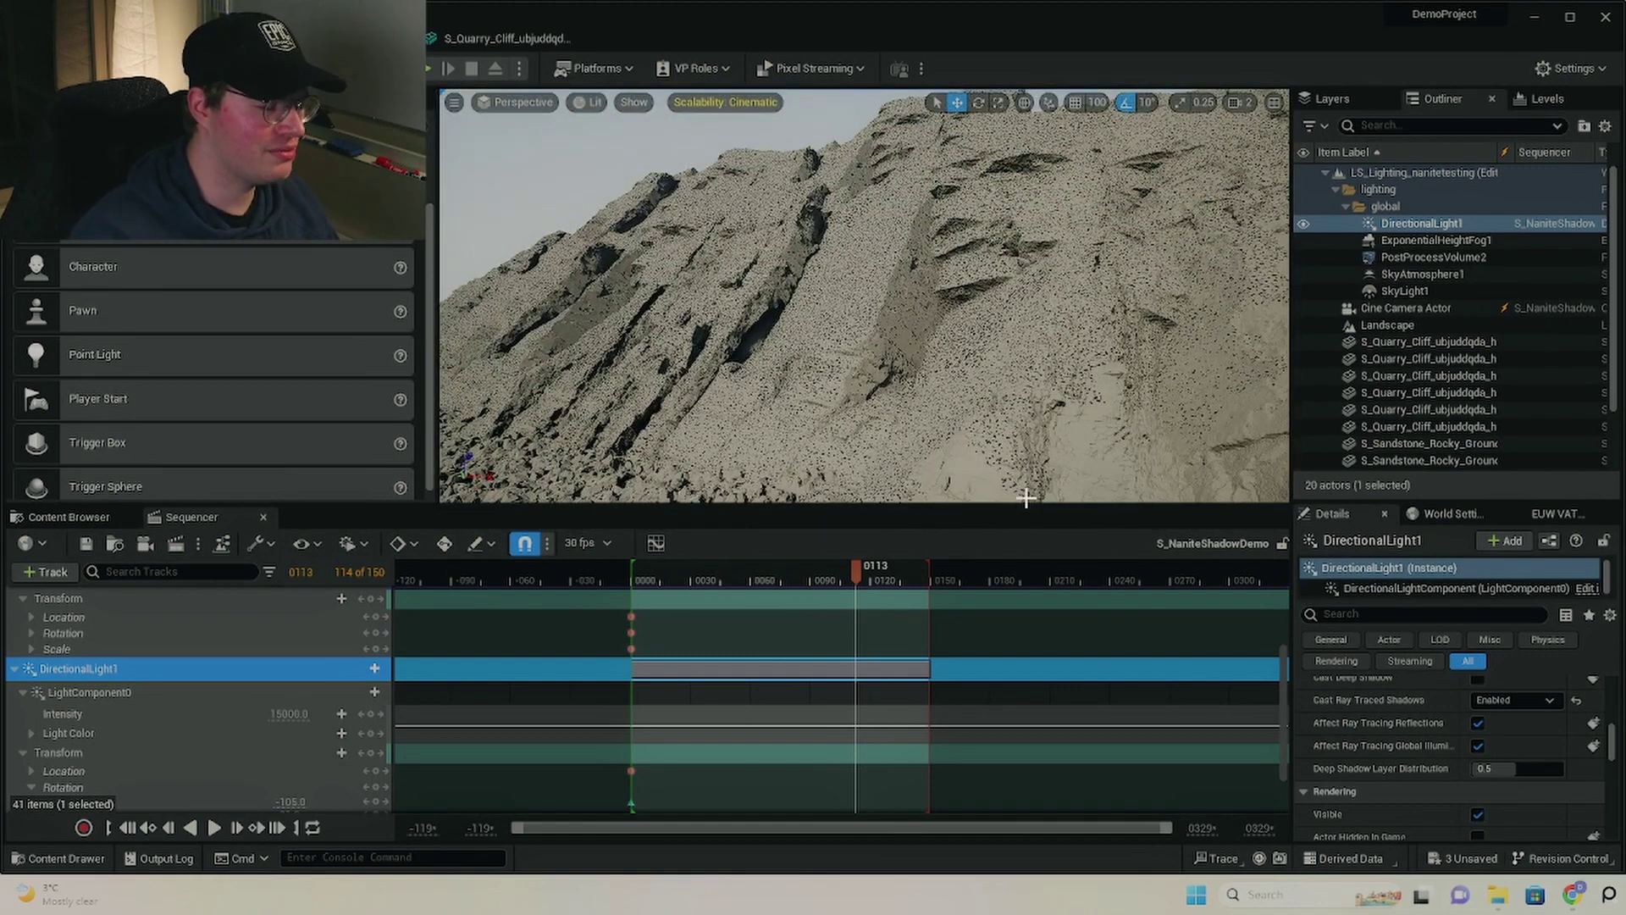
Step: Inspect the whole cliff in the Nanite Triangles visualization, ending back in the Lit view mode
left_click(580, 108)
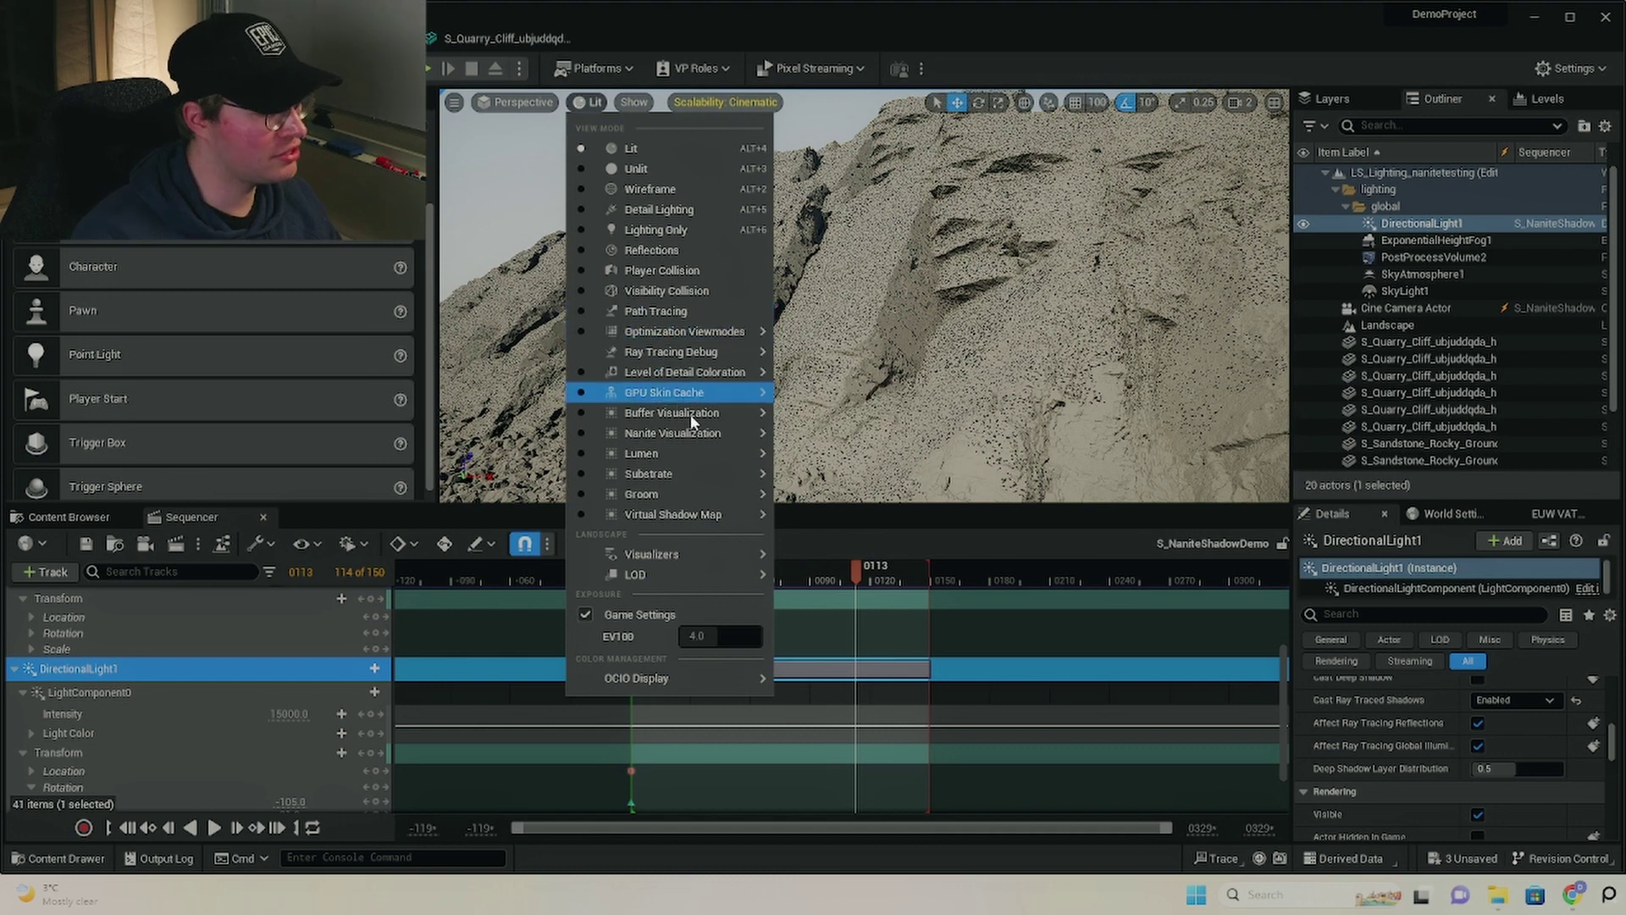
mouse_move(690, 433)
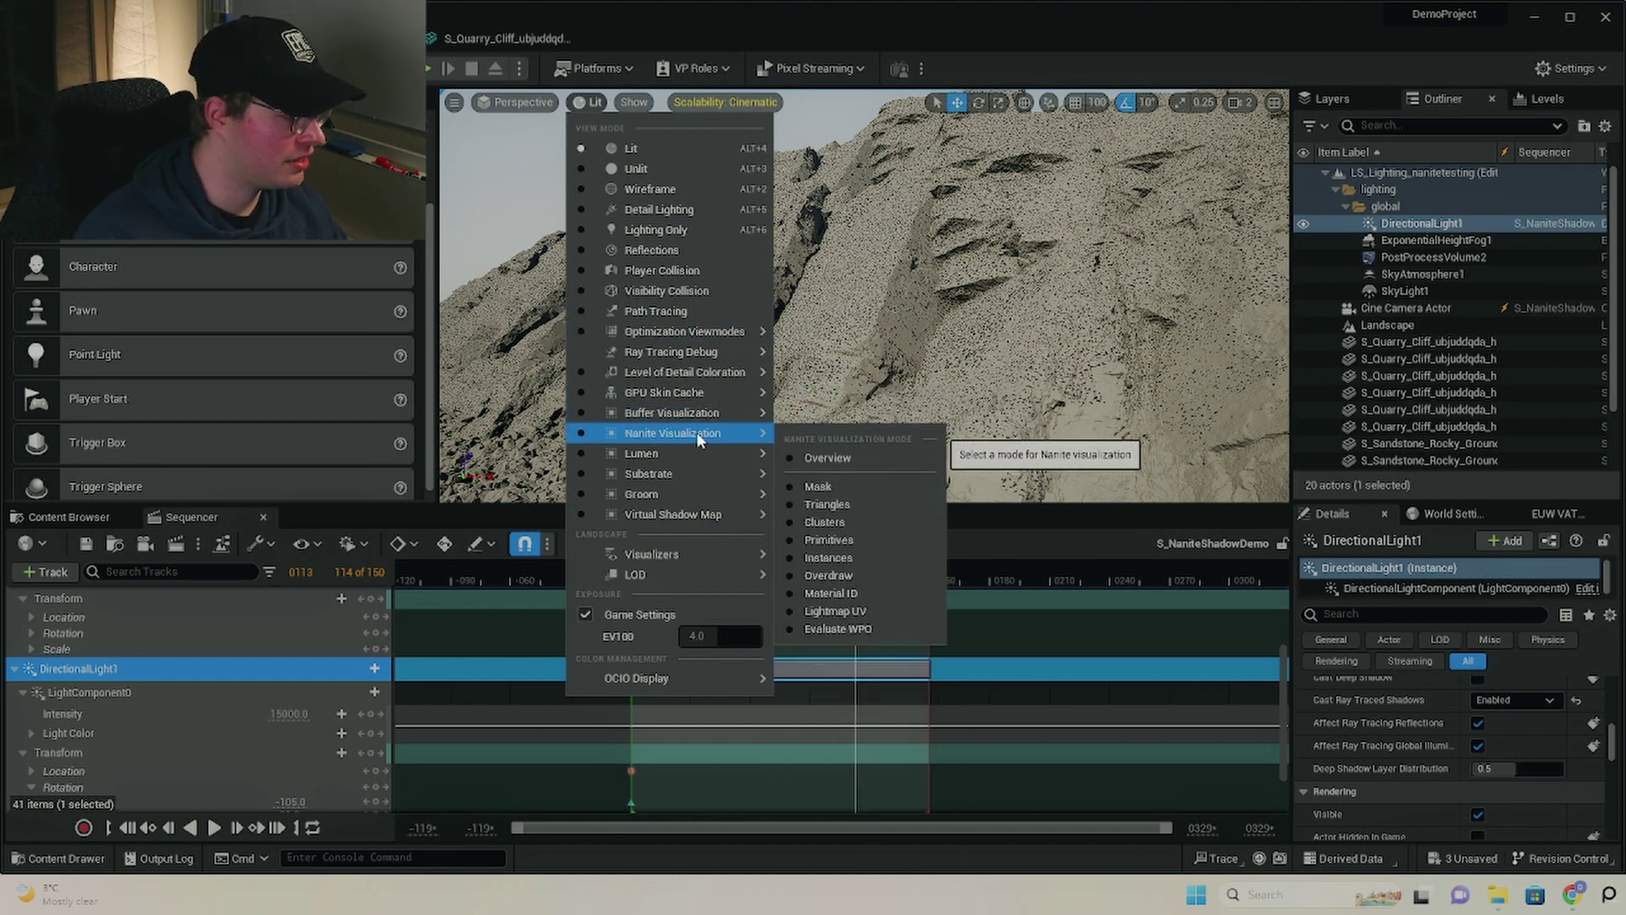
left_click(847, 505)
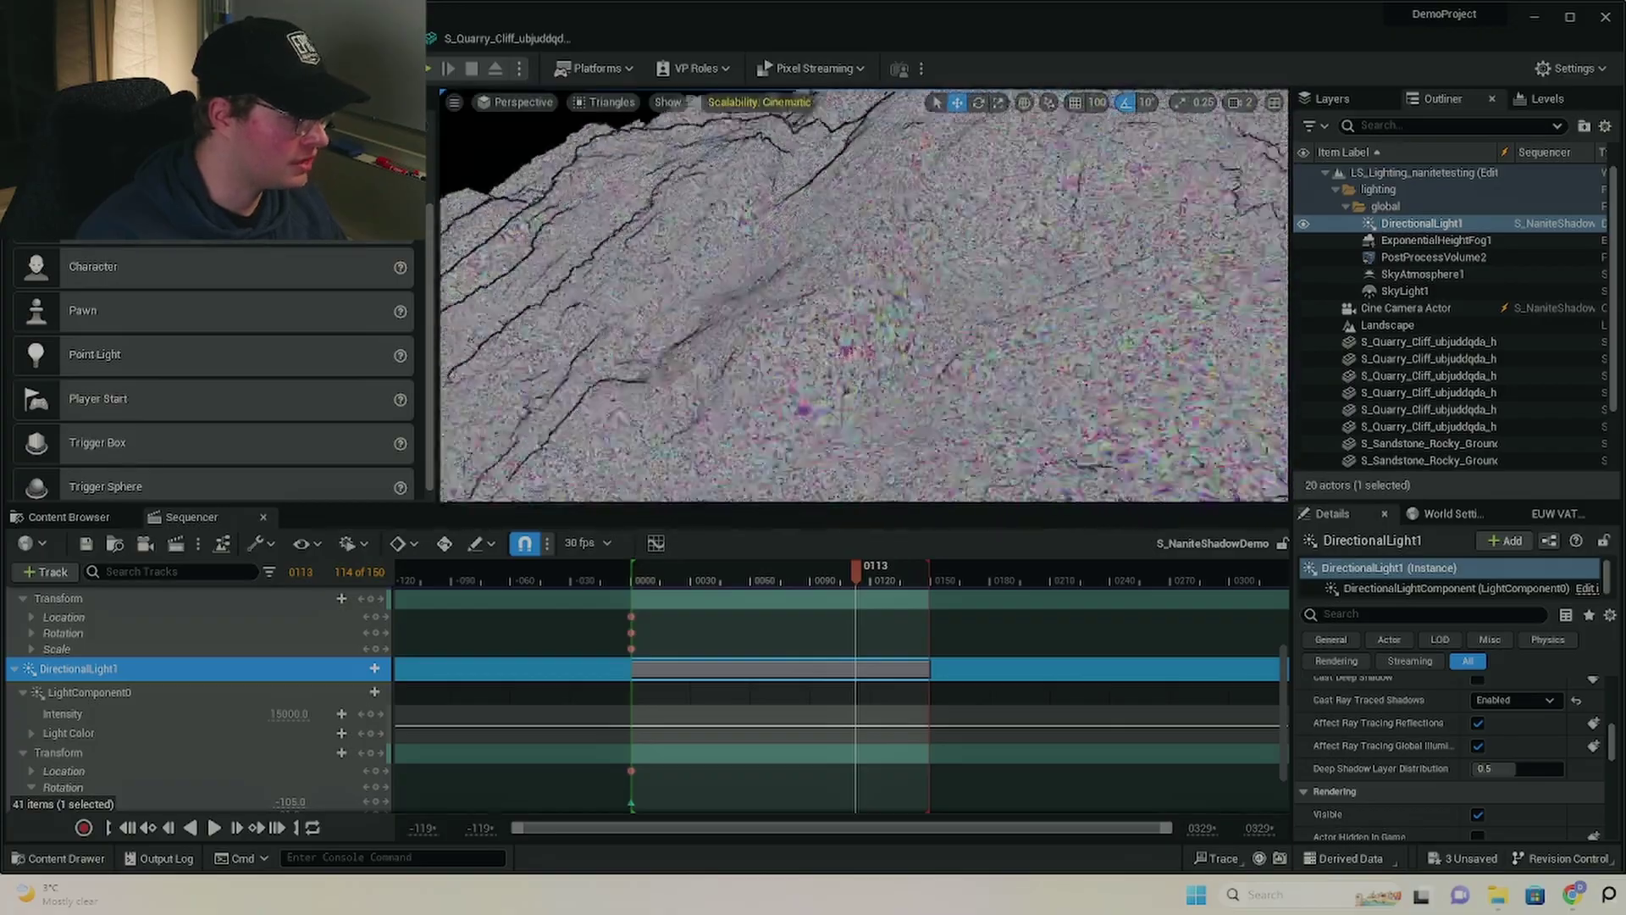
key("s")
scroll(864, 296, "down", 1)
right_click_drag(864, 296, 864, 301)
right_click_drag(933, 232, 932, 232)
key("w")
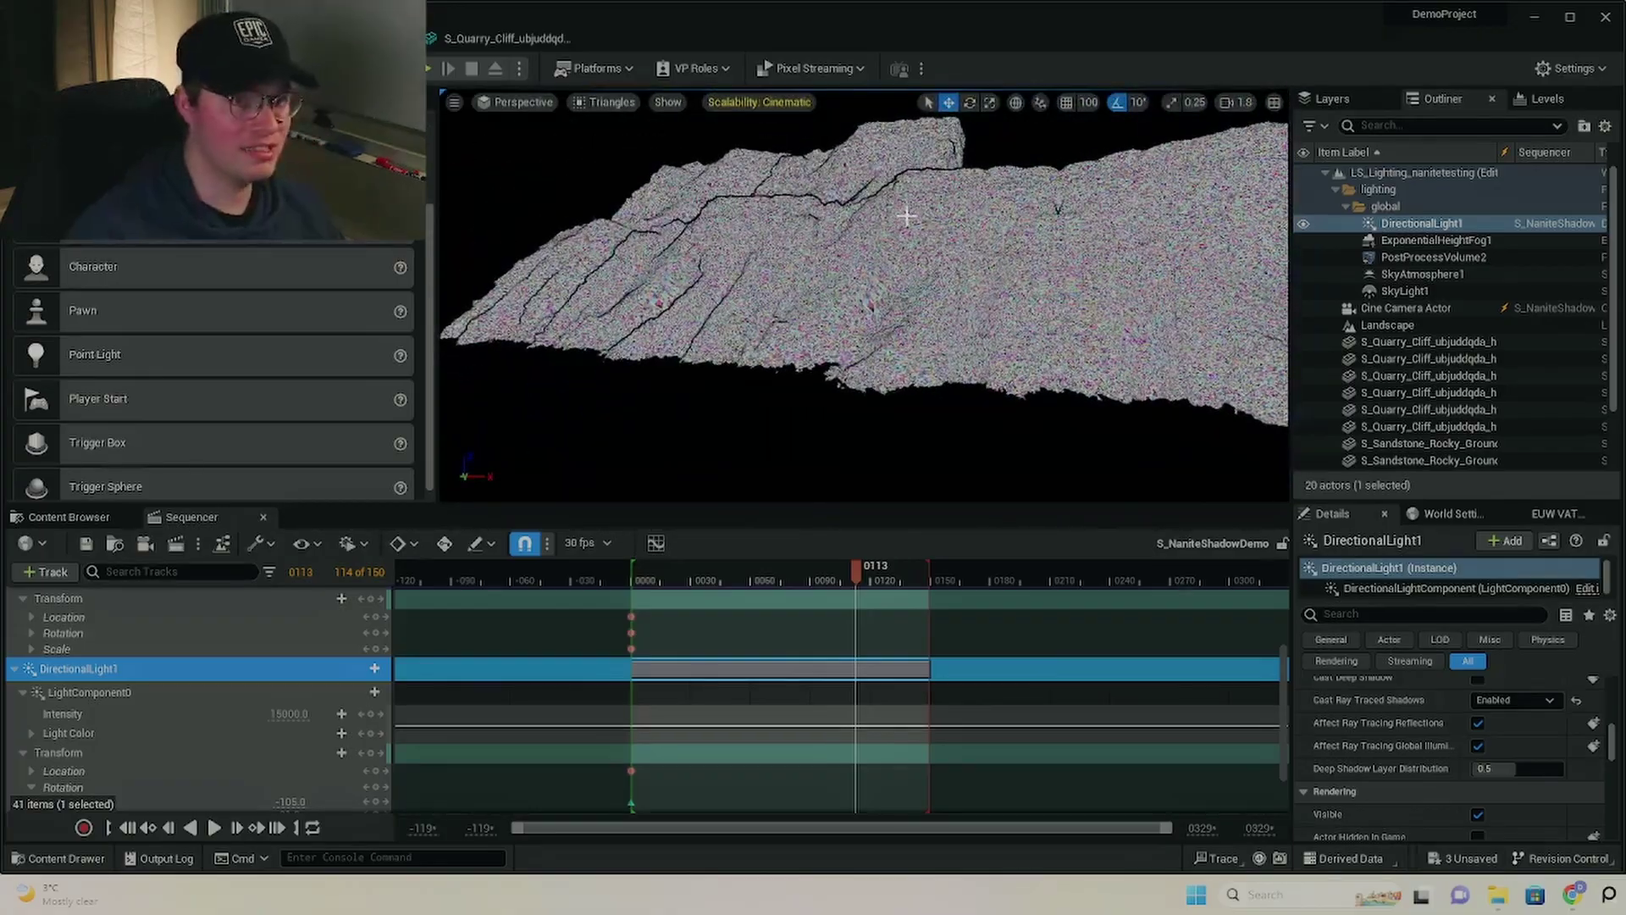
left_click(608, 102)
left_click(631, 146)
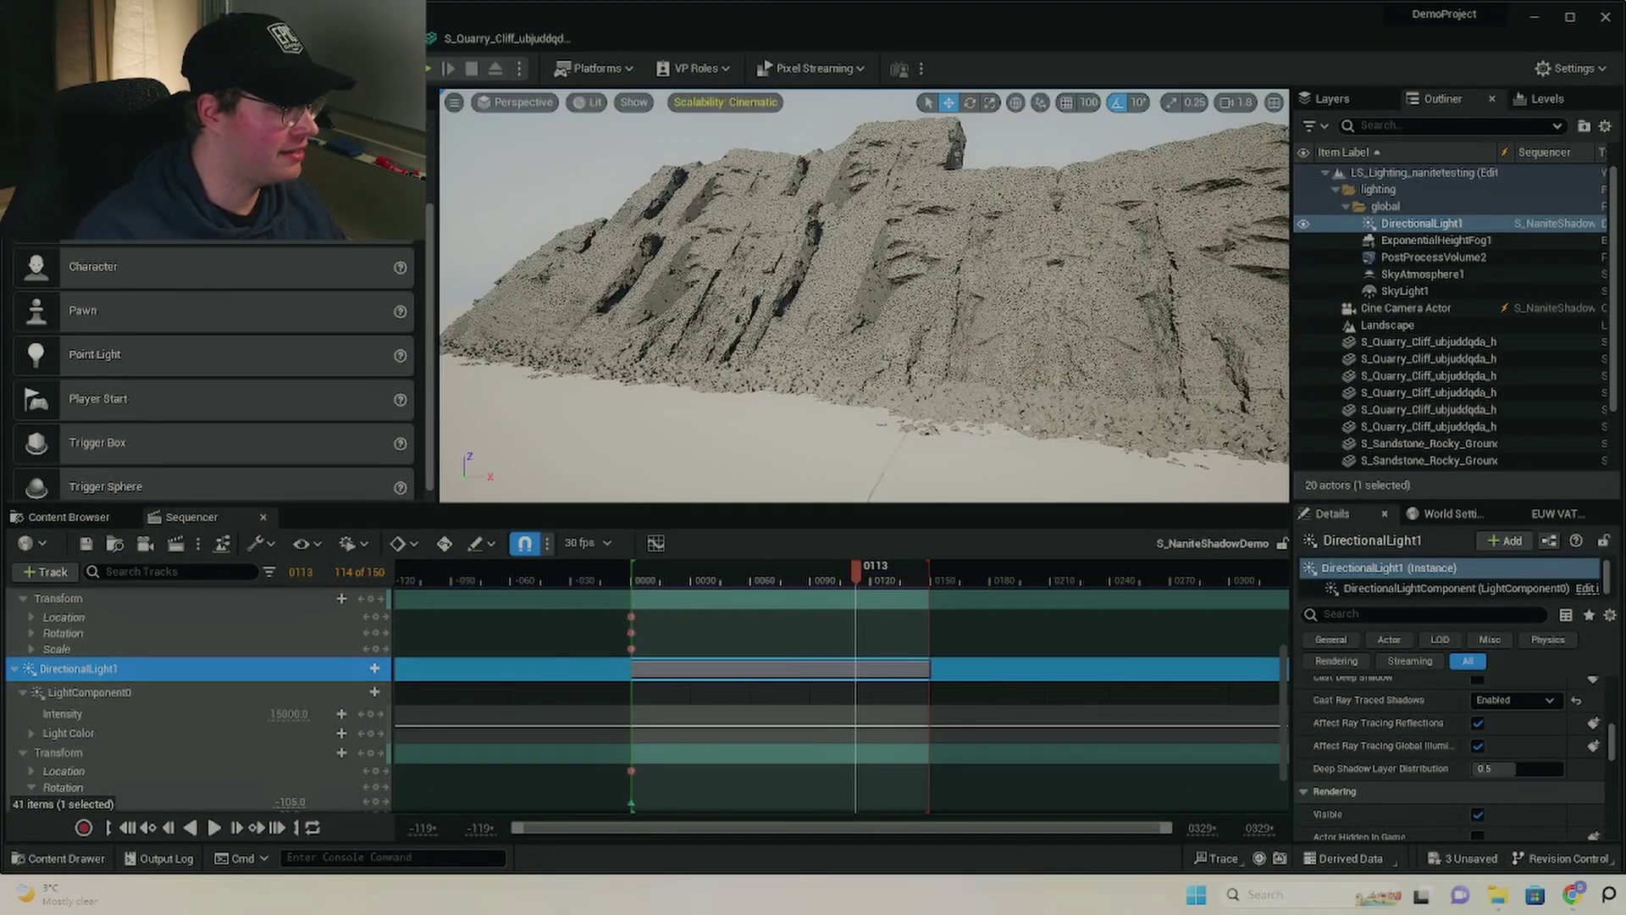
Step: Examine the ray traced shadows across the lit cliff from close up and from farther away
key("s")
right_click_drag(864, 297, 857, 310)
key("w")
key("w")
key("d")
key("a")
key("w")
right_click_drag(1122, 294, 1044, 299)
key("s")
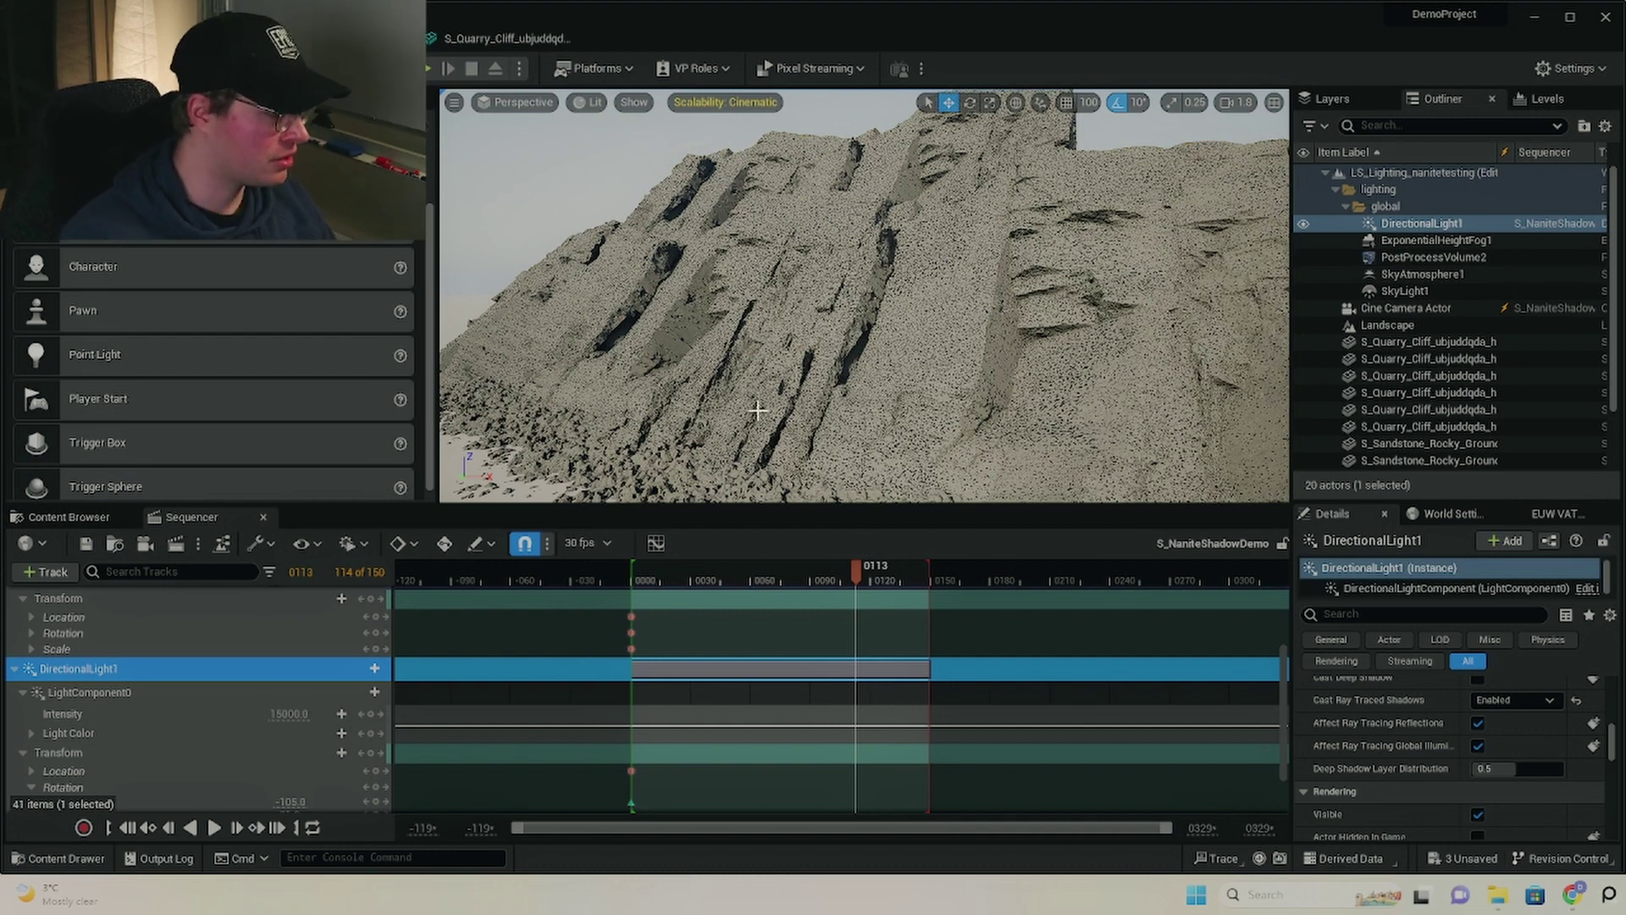
Step: Look through the Cine Camera Actor again and run the console command r.nanite.viewmeshlodbias.min -5
scroll(366, 652, "up", 4)
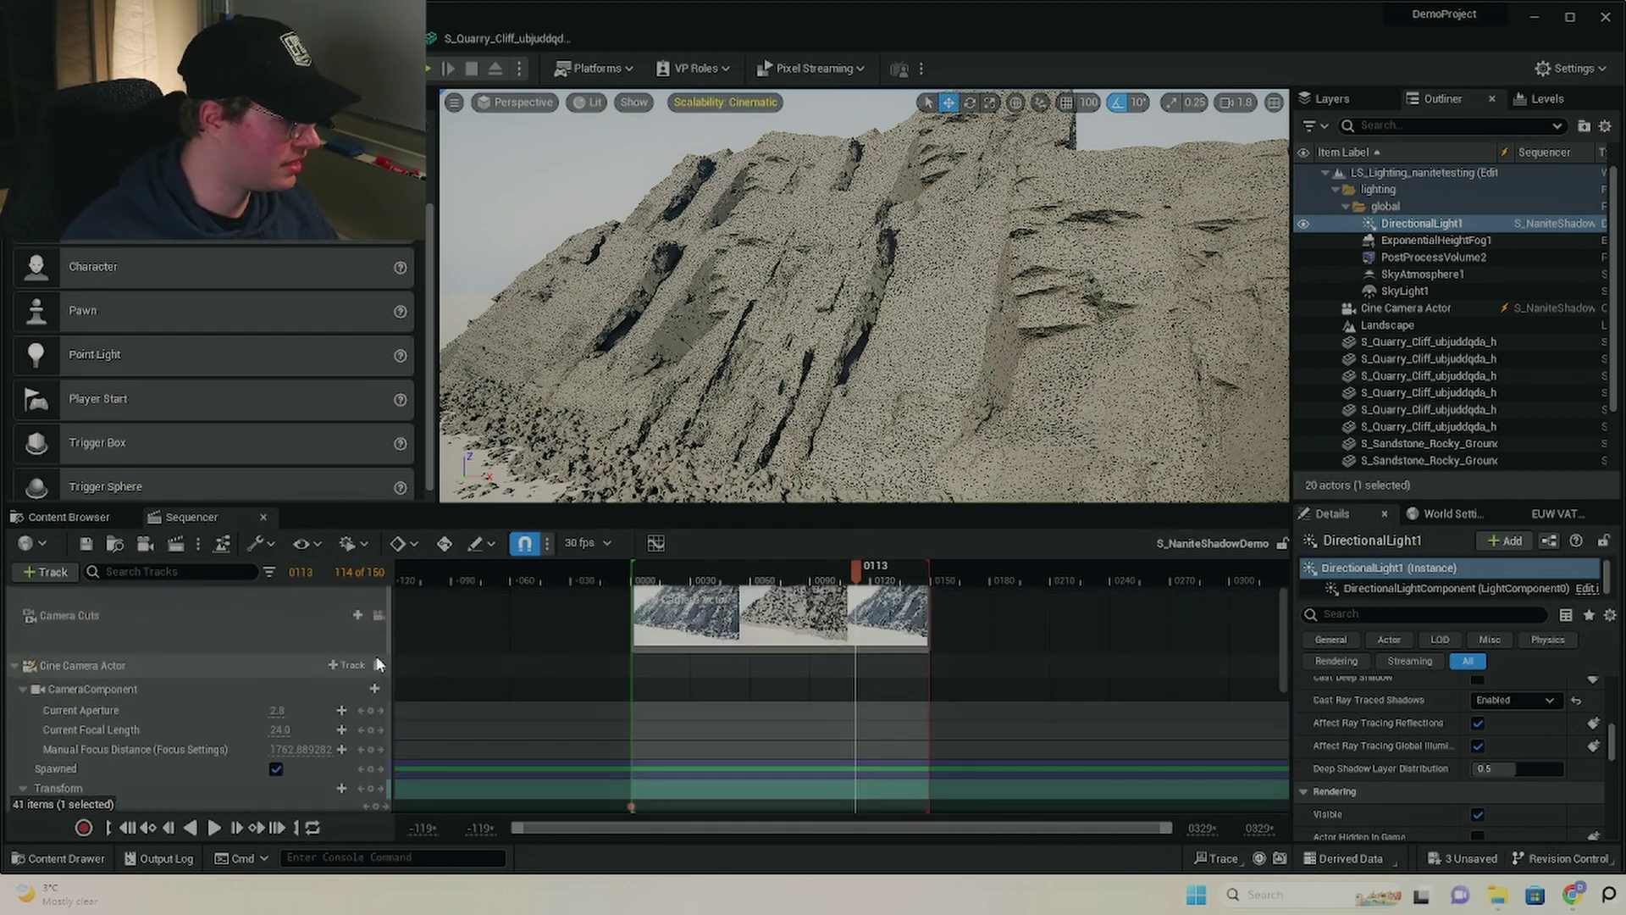
left_click(379, 666)
left_click(402, 858)
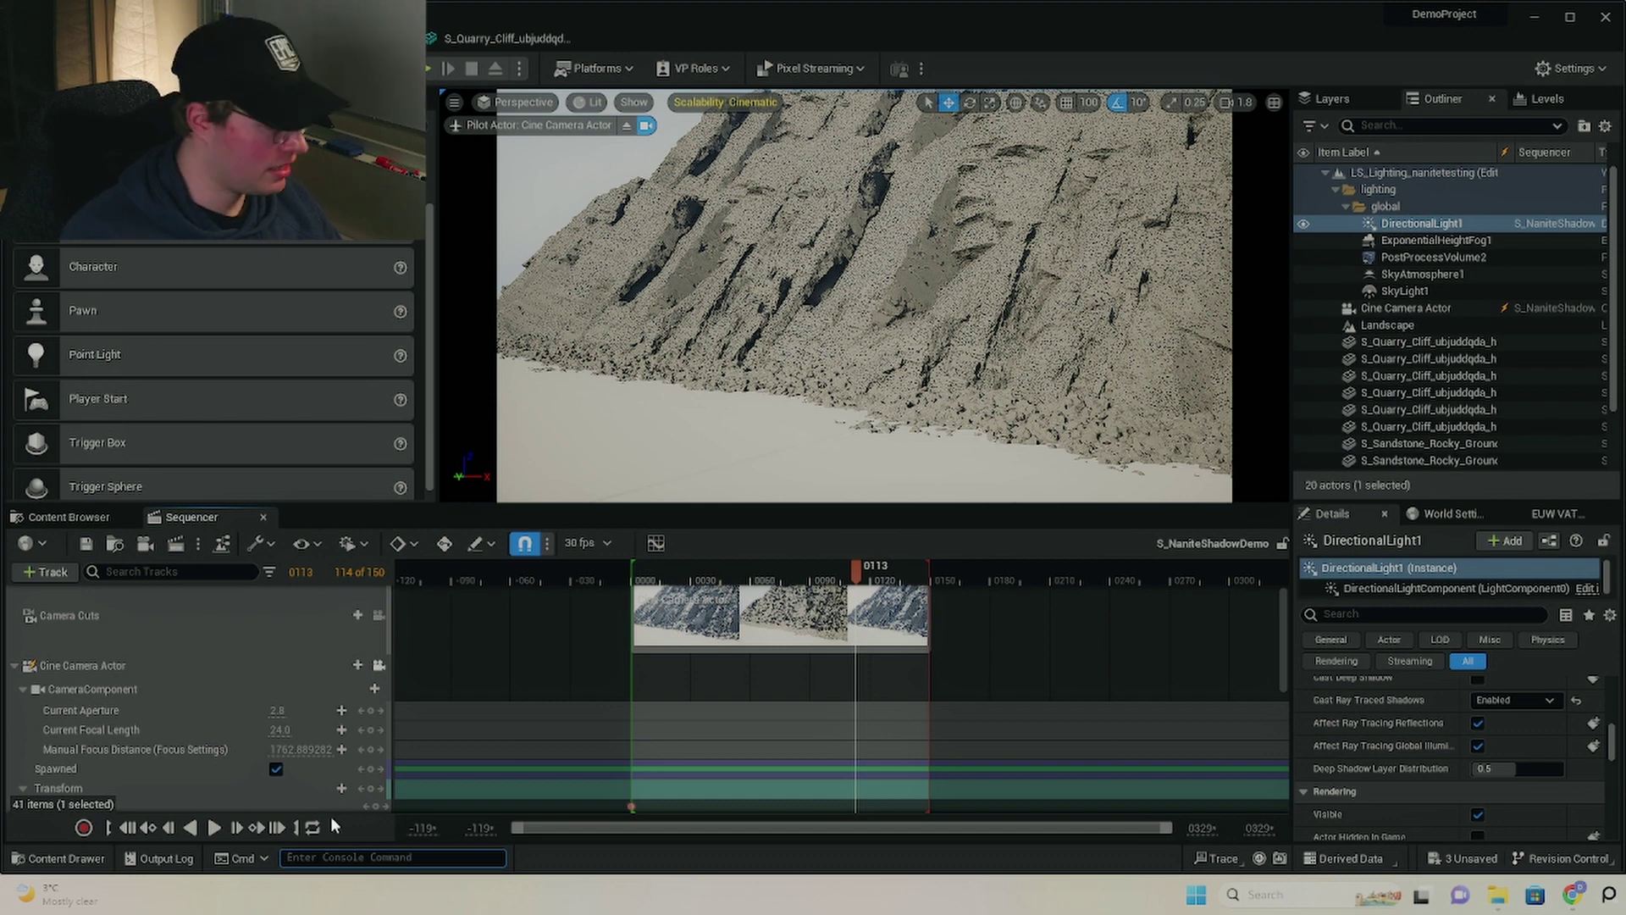
type("r")
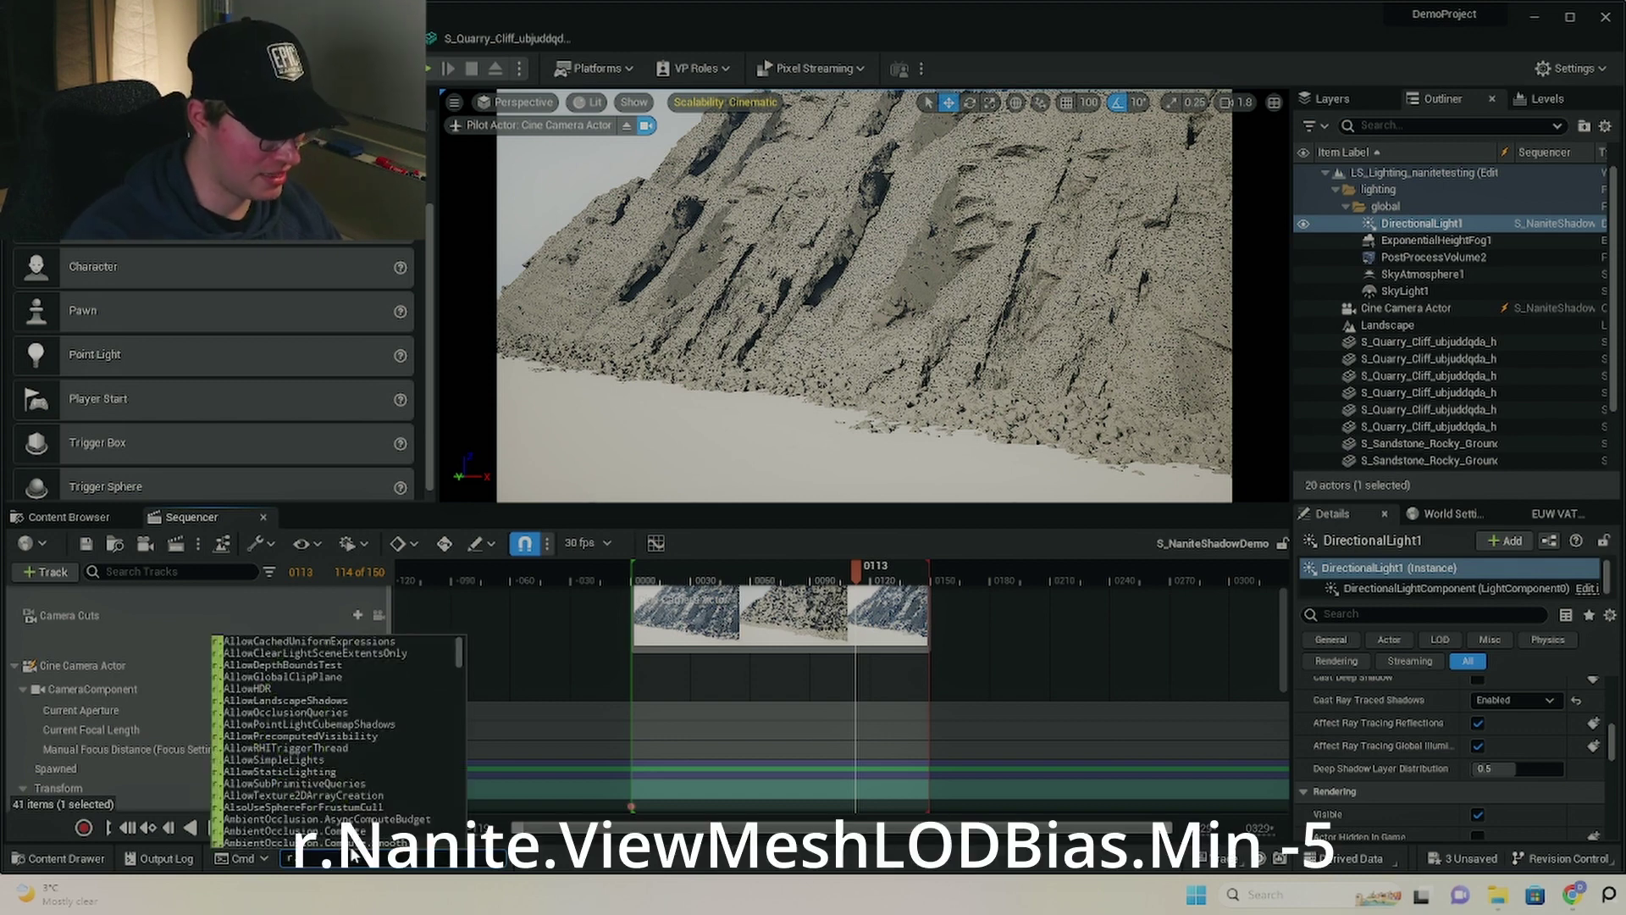
type(".Nanite")
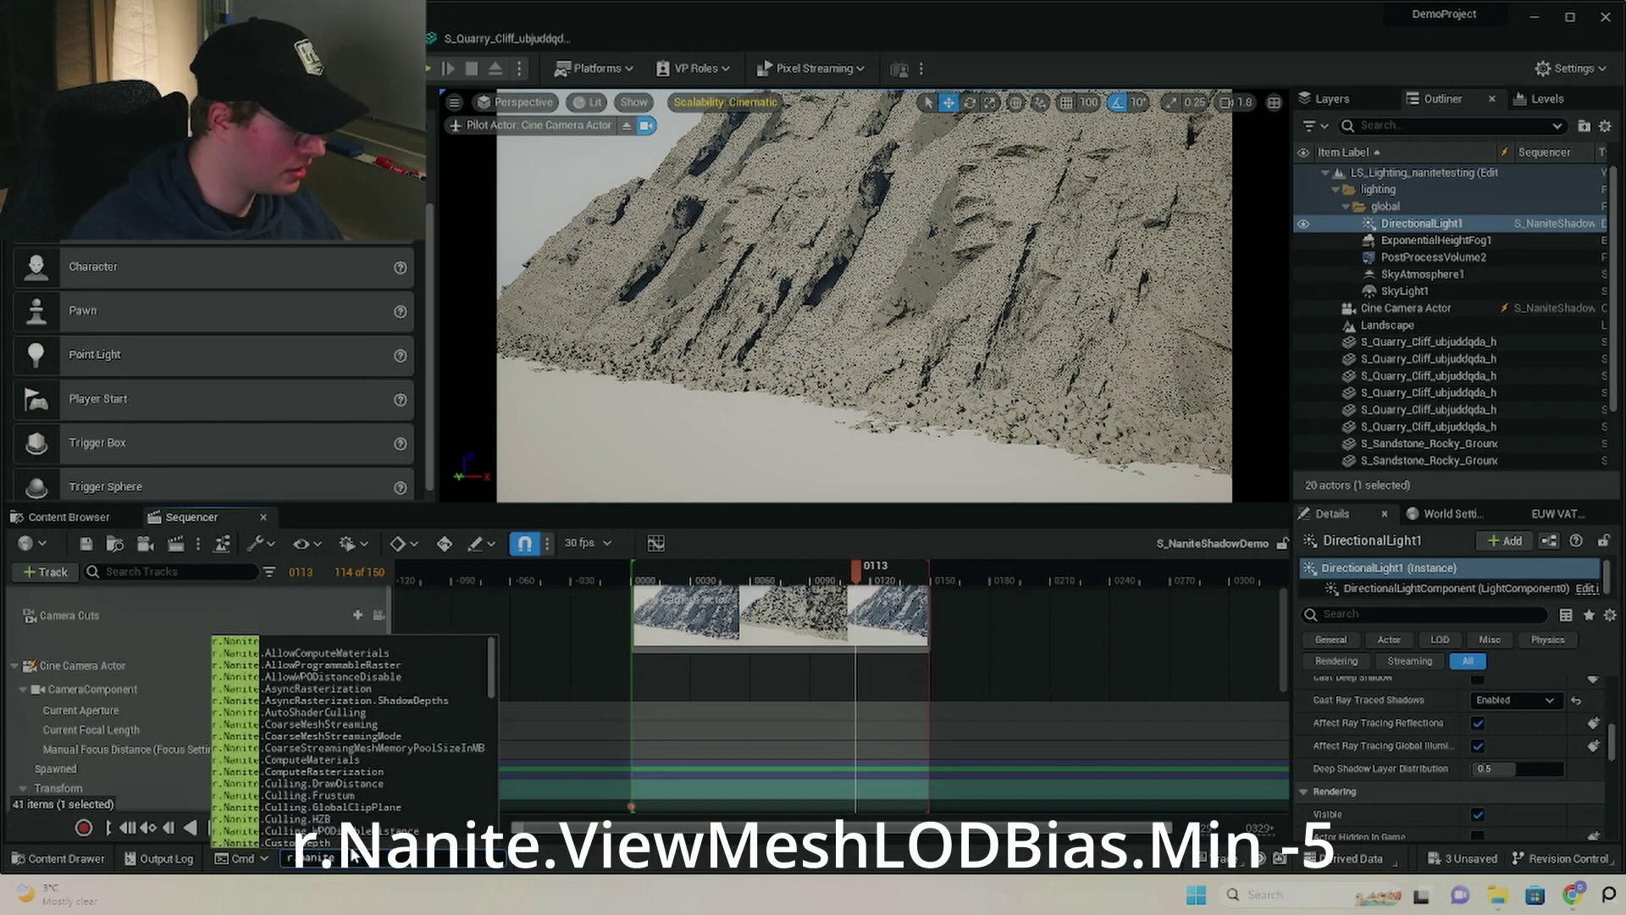
type(".Vie")
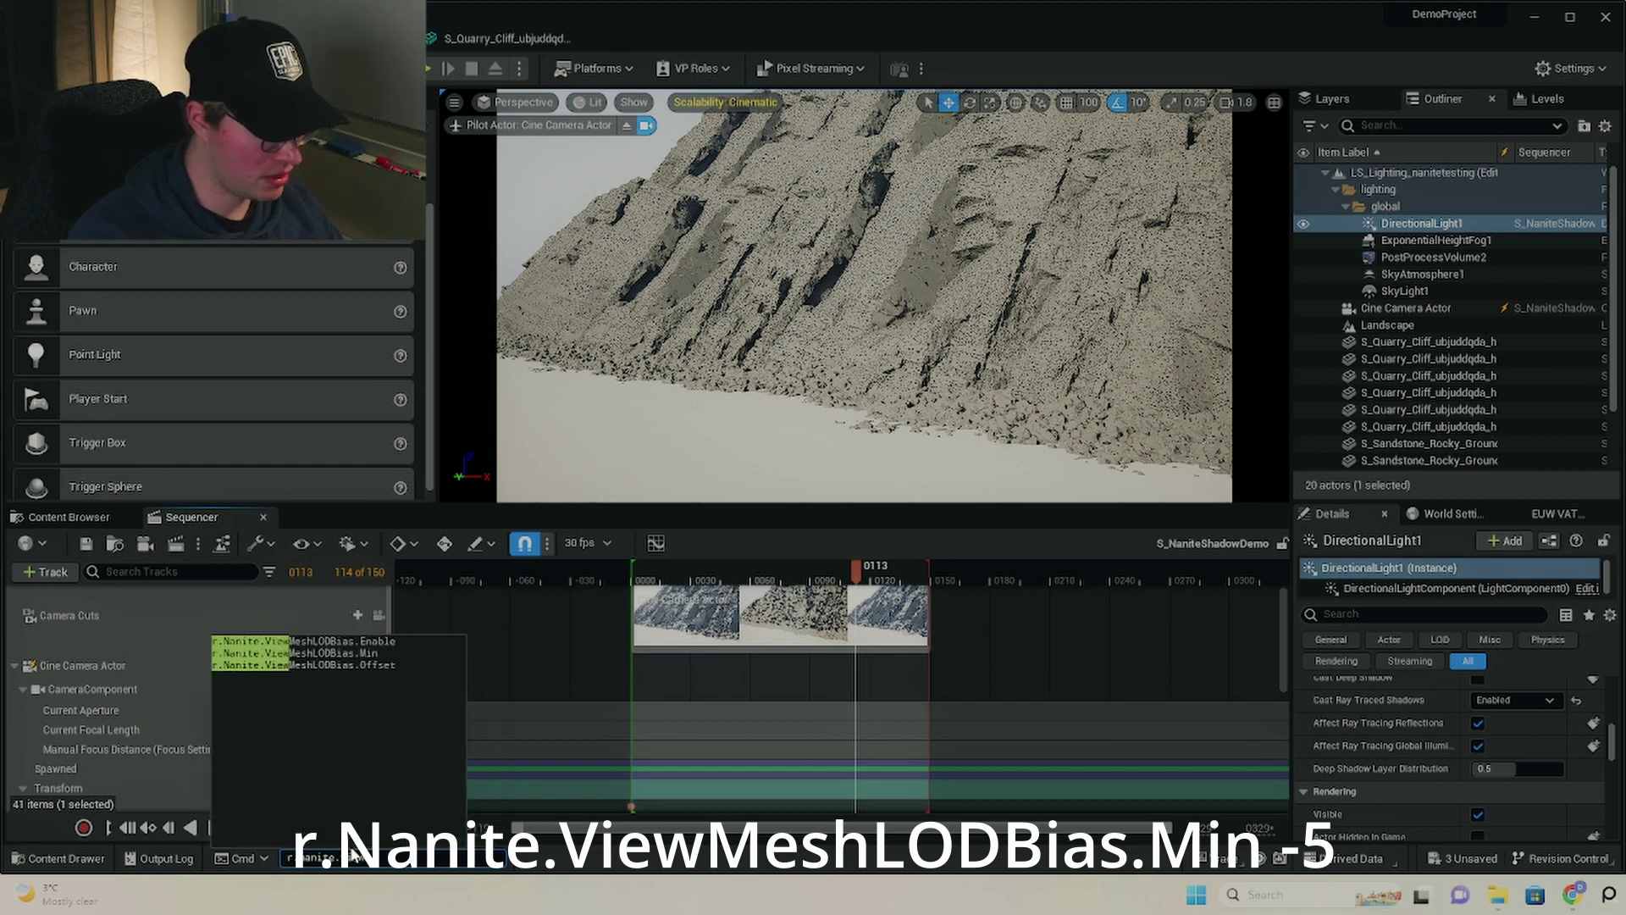
type("wMeshLO")
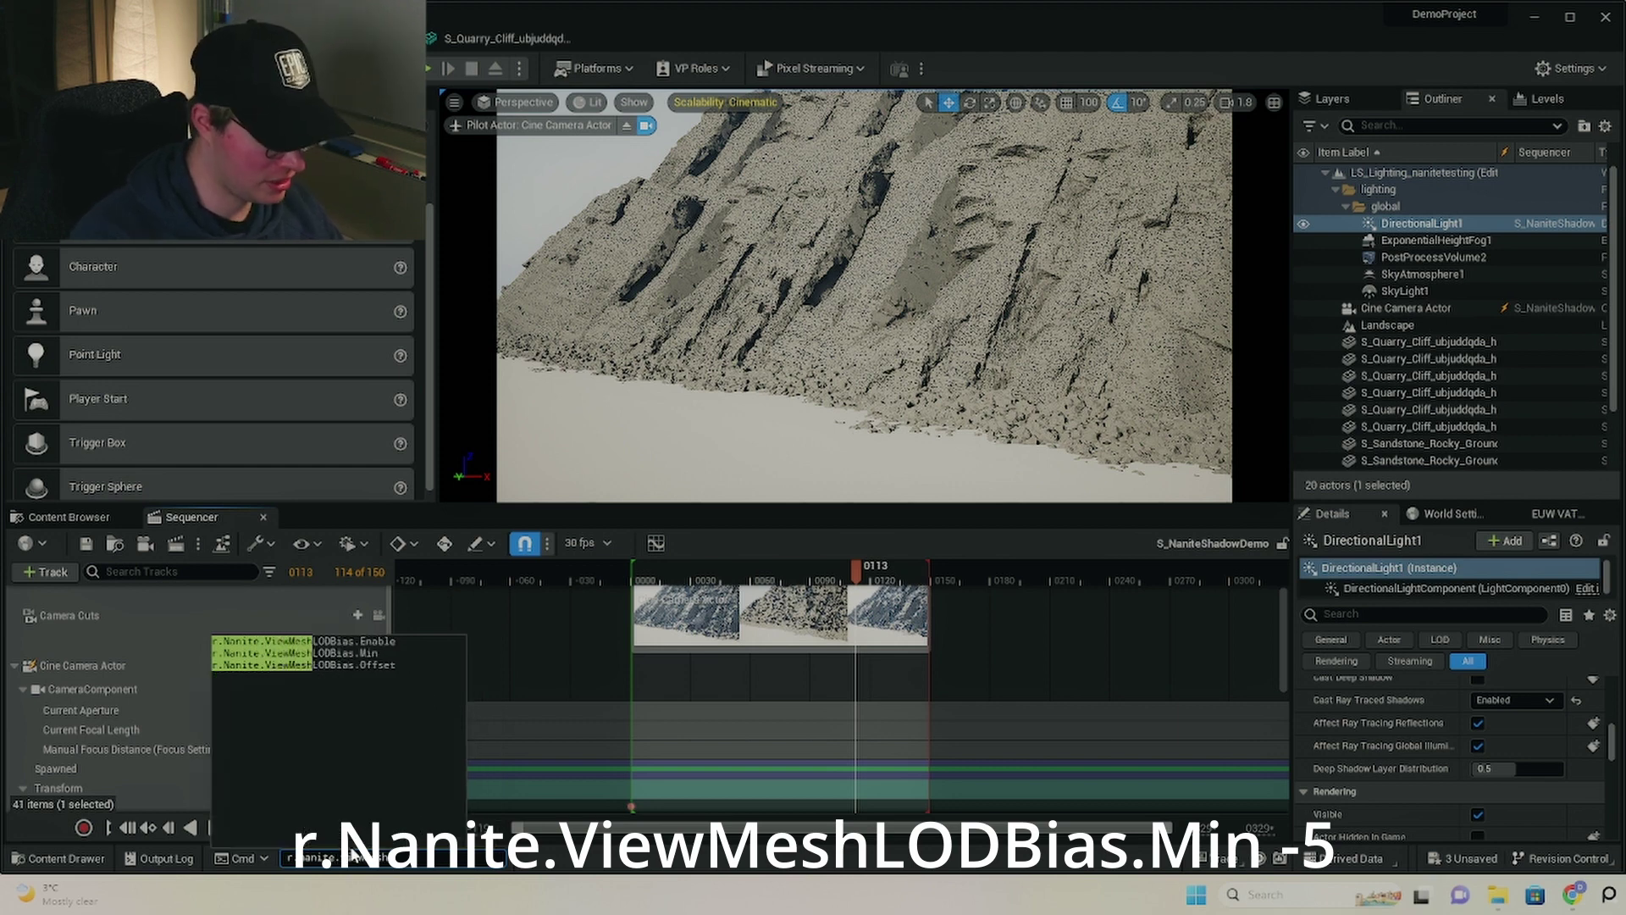
type("D")
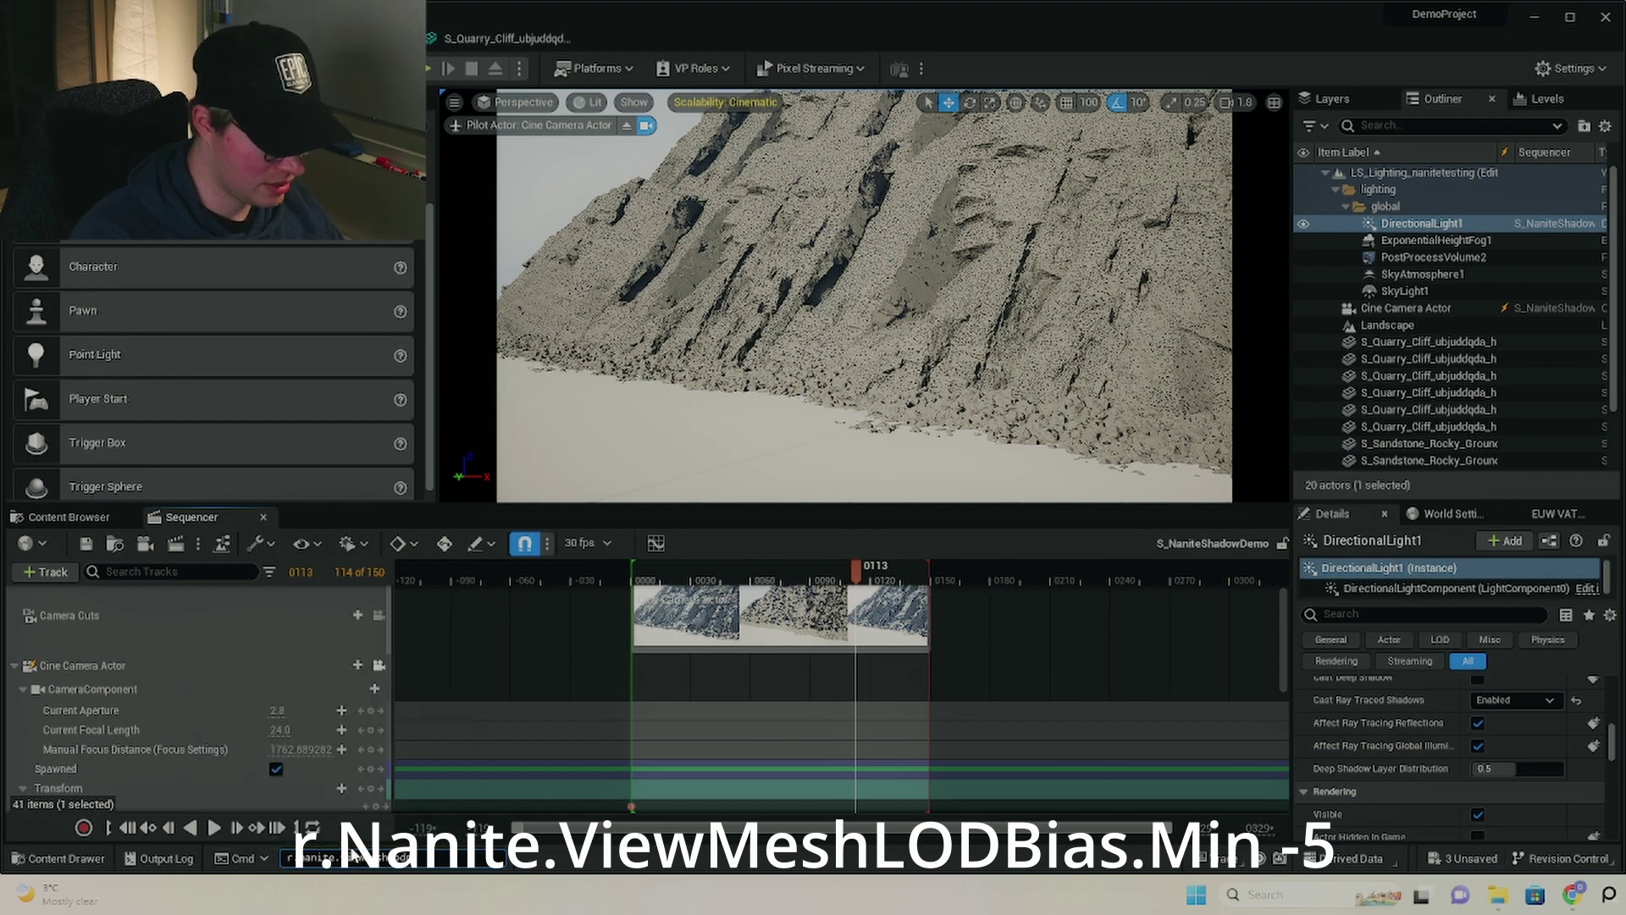
type("Bias")
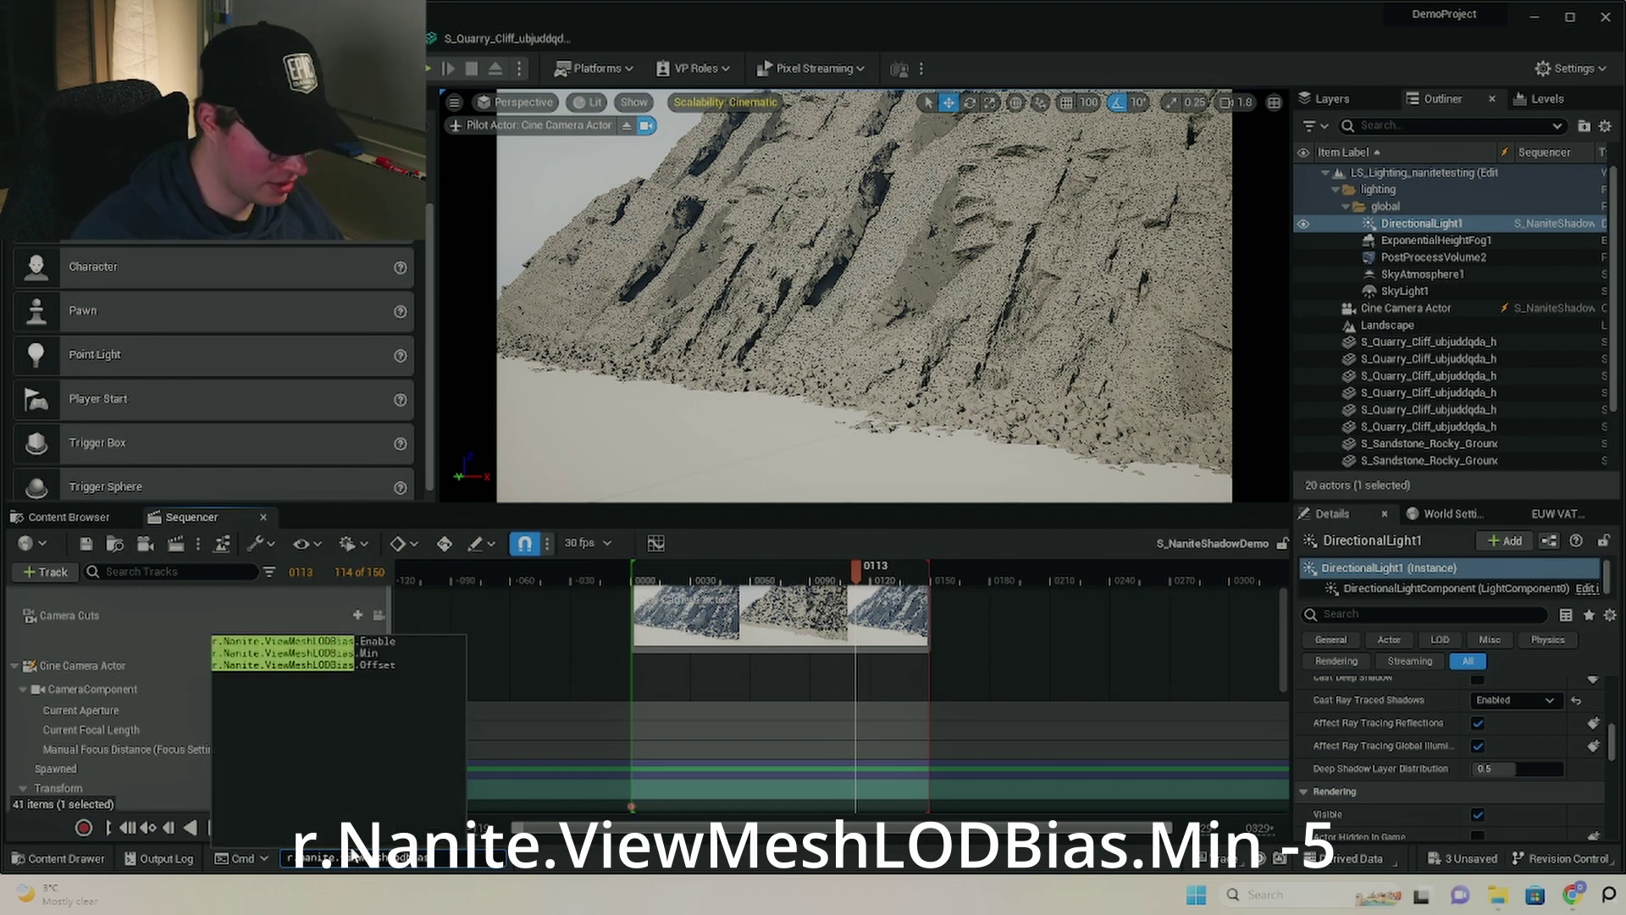
type(".min")
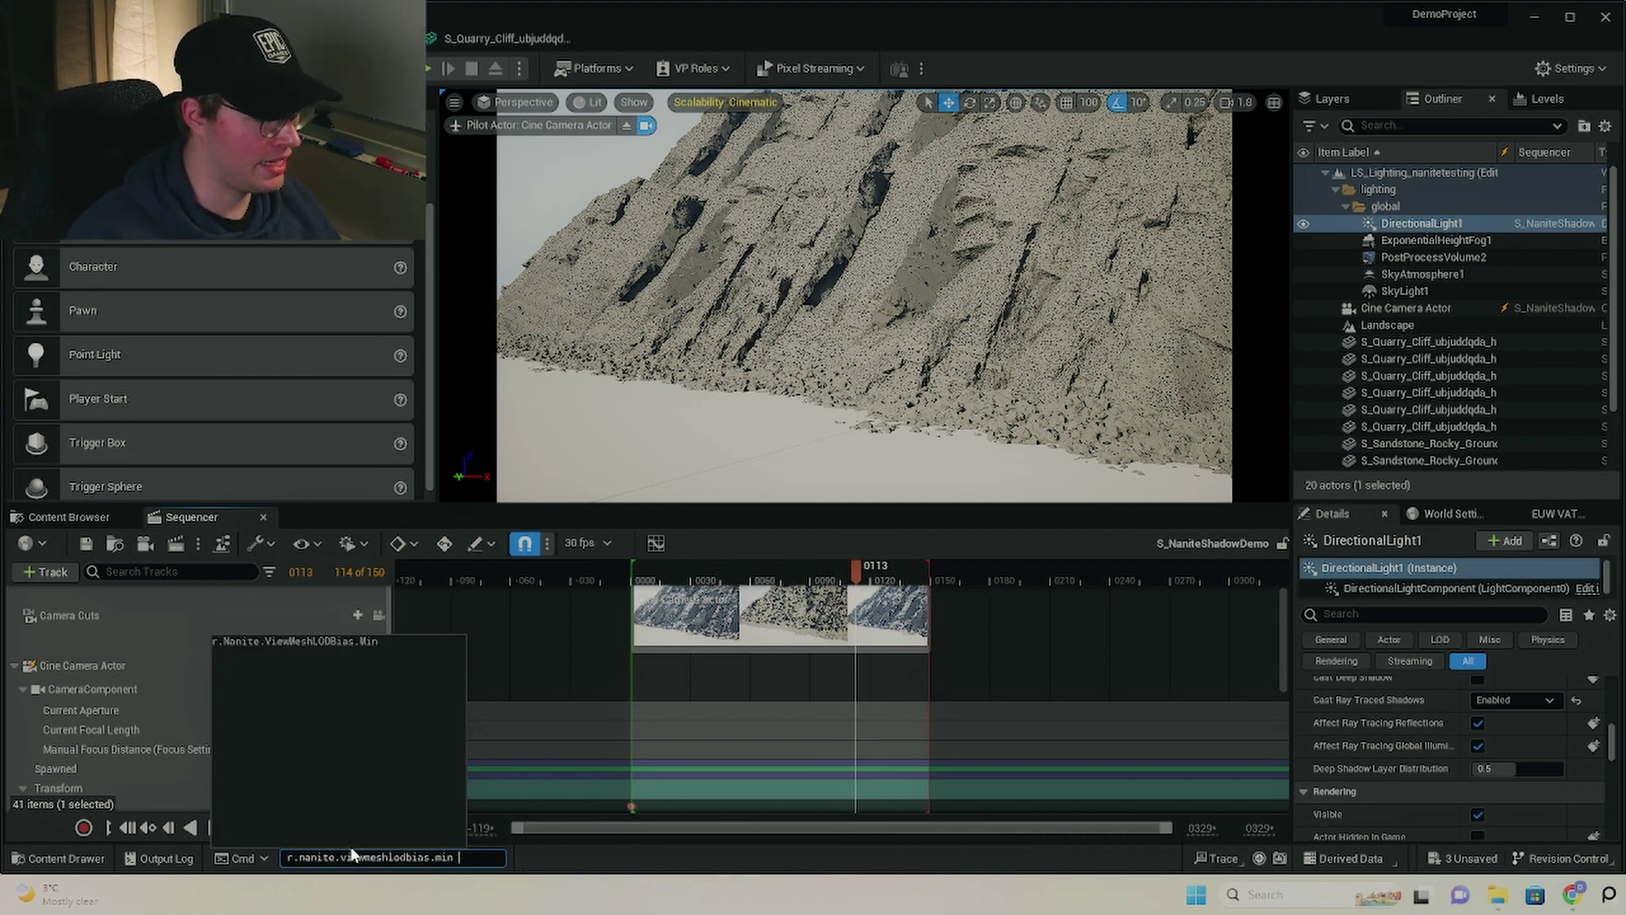
type("-5")
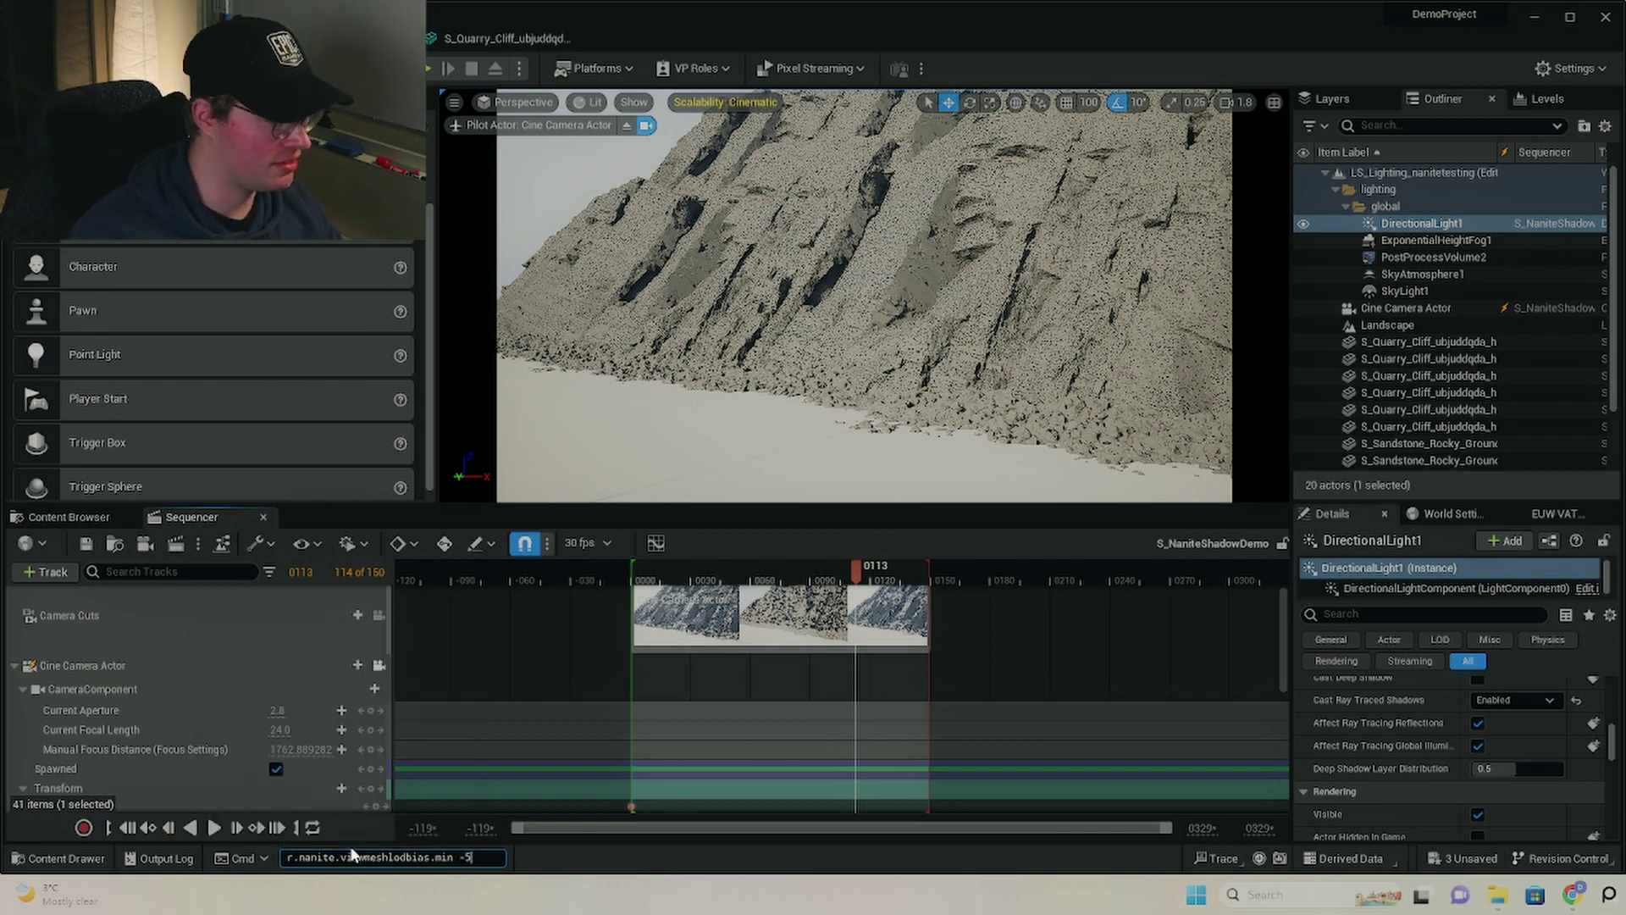
key("Return")
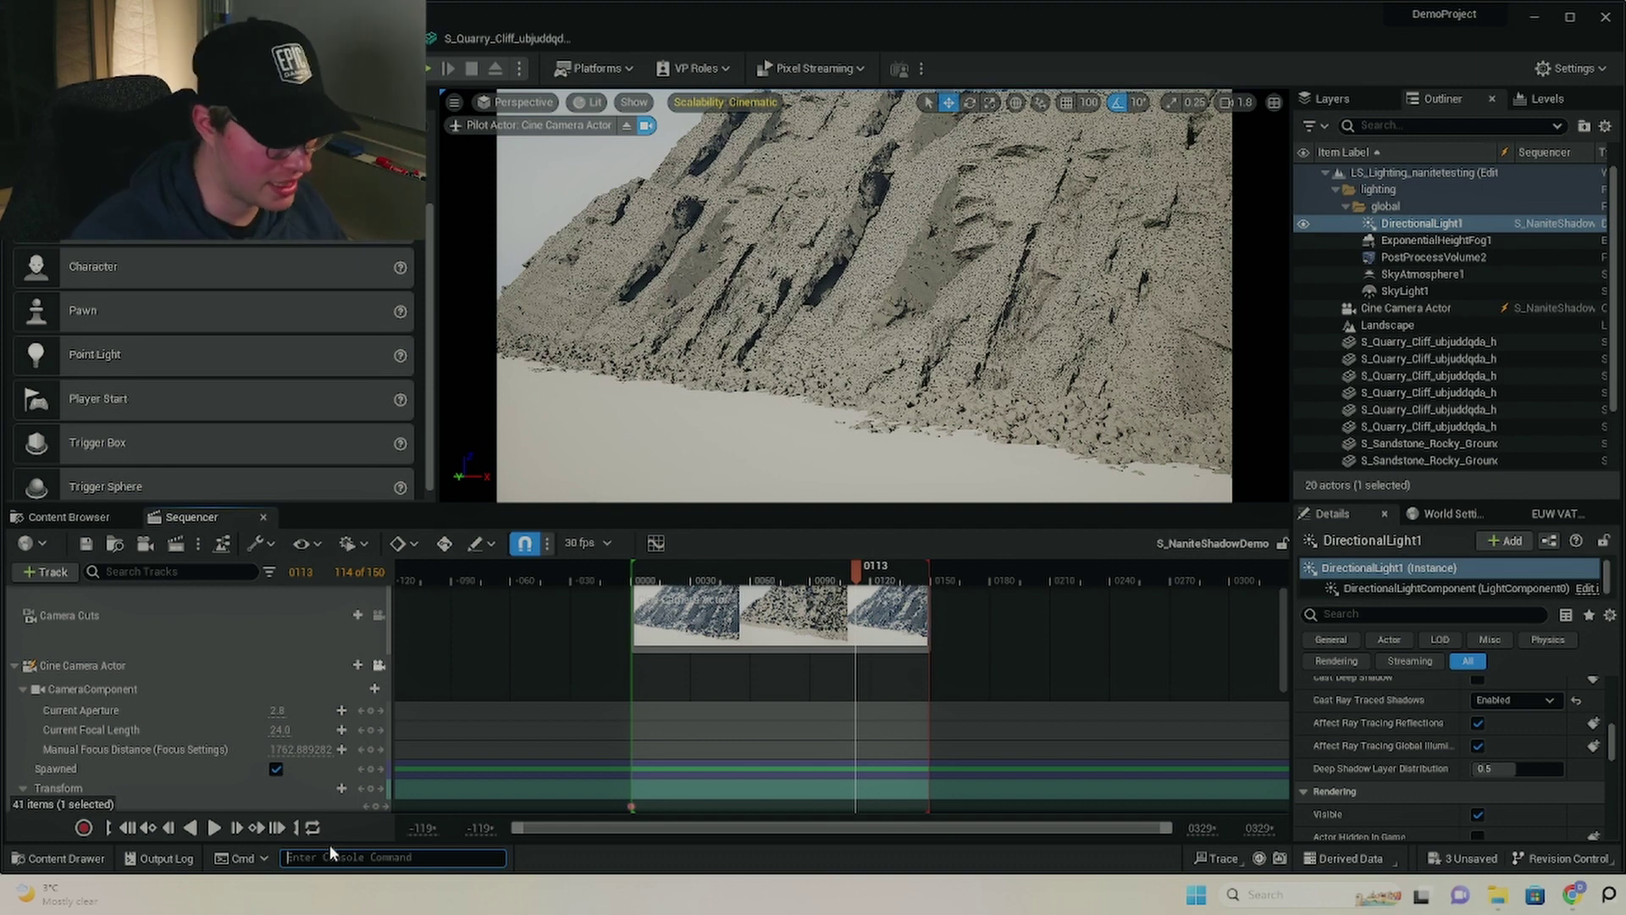
Step: Run the console command r.Nanite.ViewMeshLODBias.Offset 4, reusing the previous command's text
key("Up")
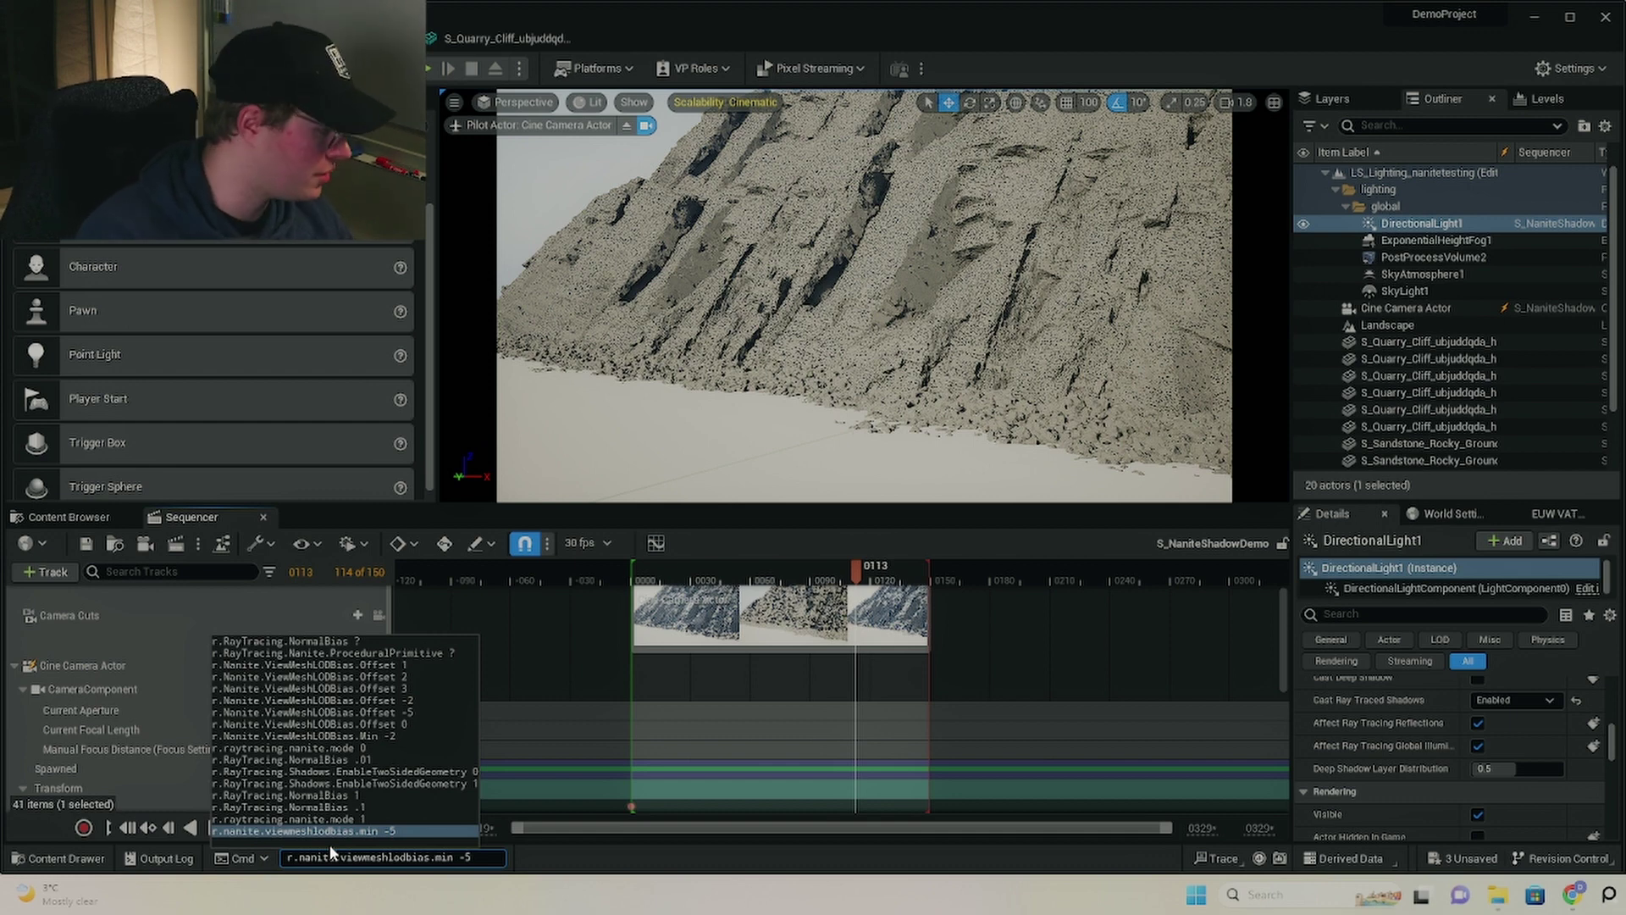
key("BackSpace")
key("BackSpace")
key("BackSpace")
key("BackSpace")
key("BackSpace")
key("BackSpace")
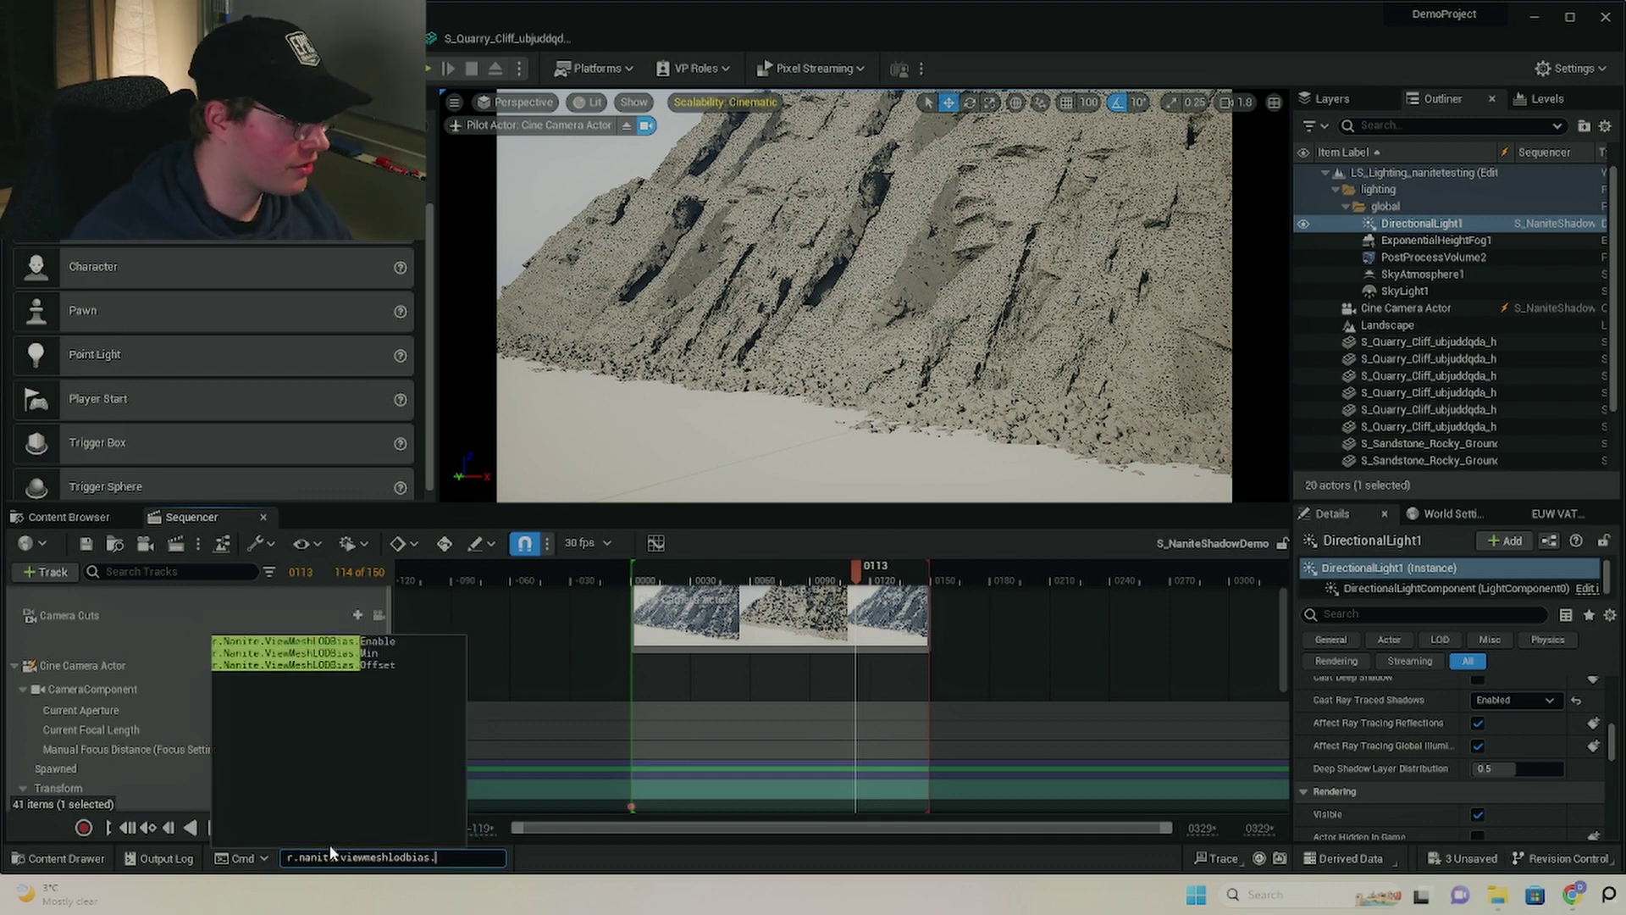
type("of")
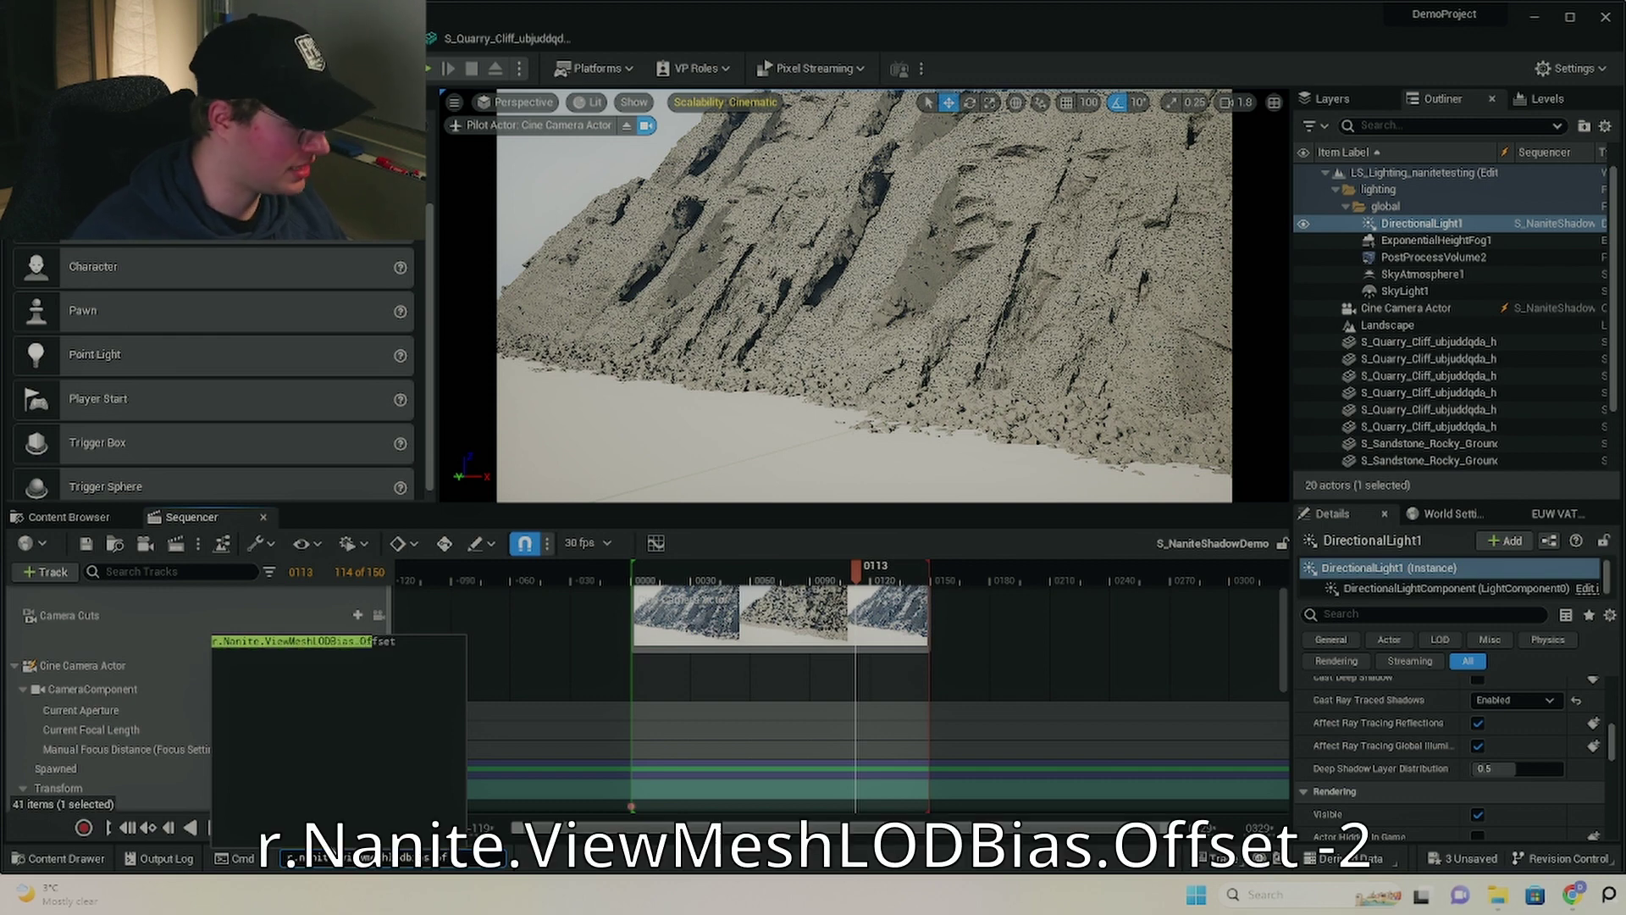
key("Down")
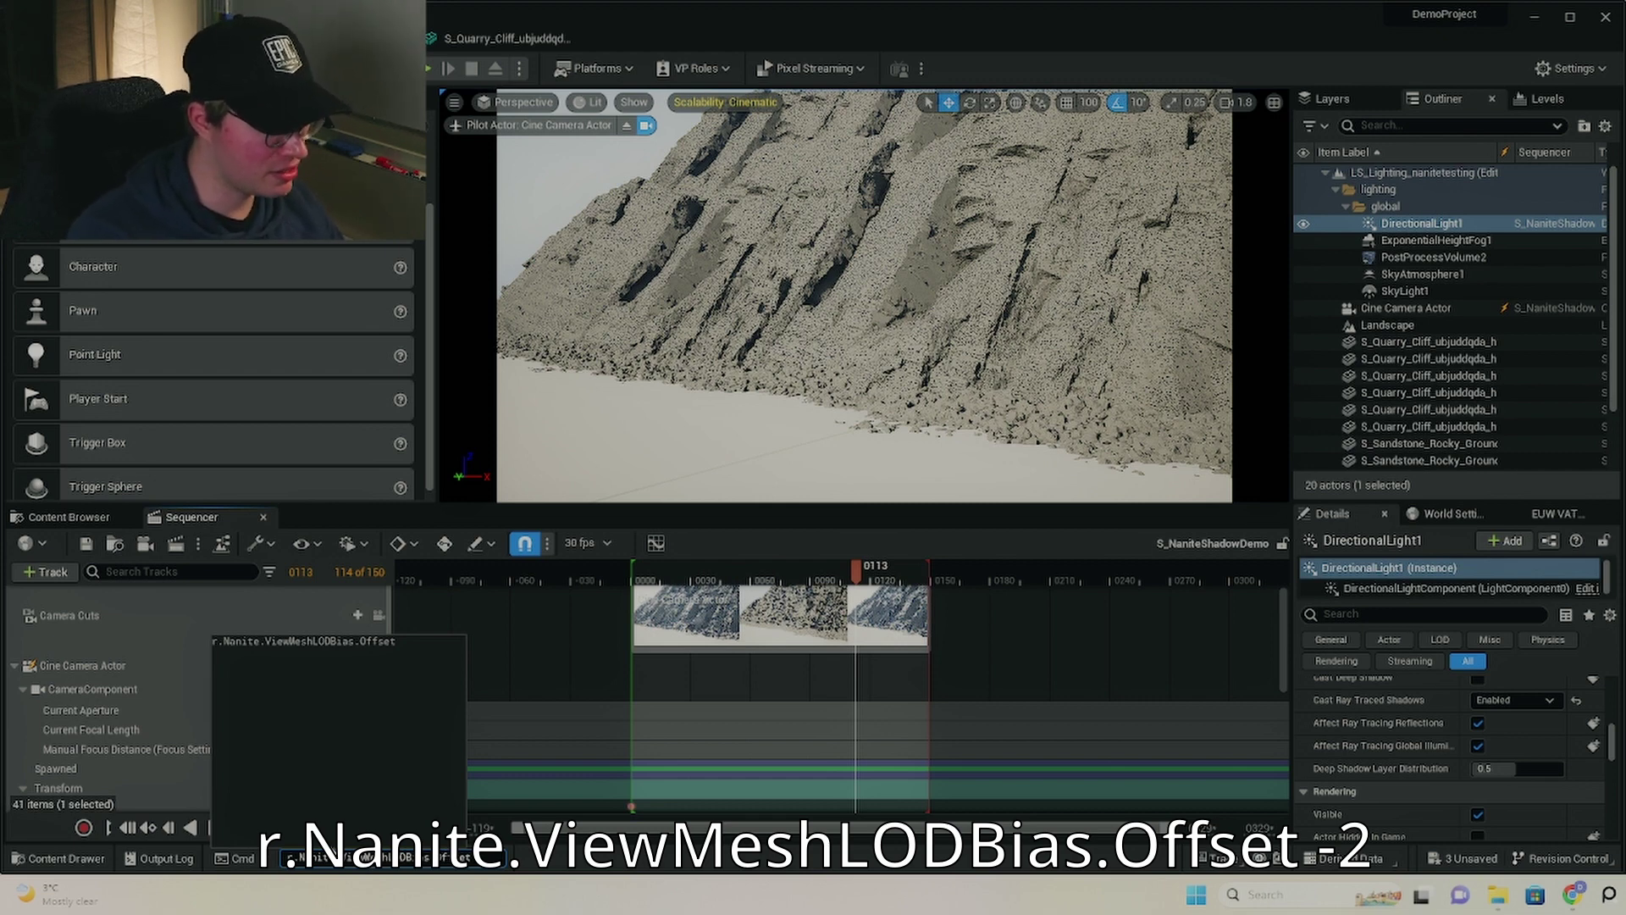
key("Return")
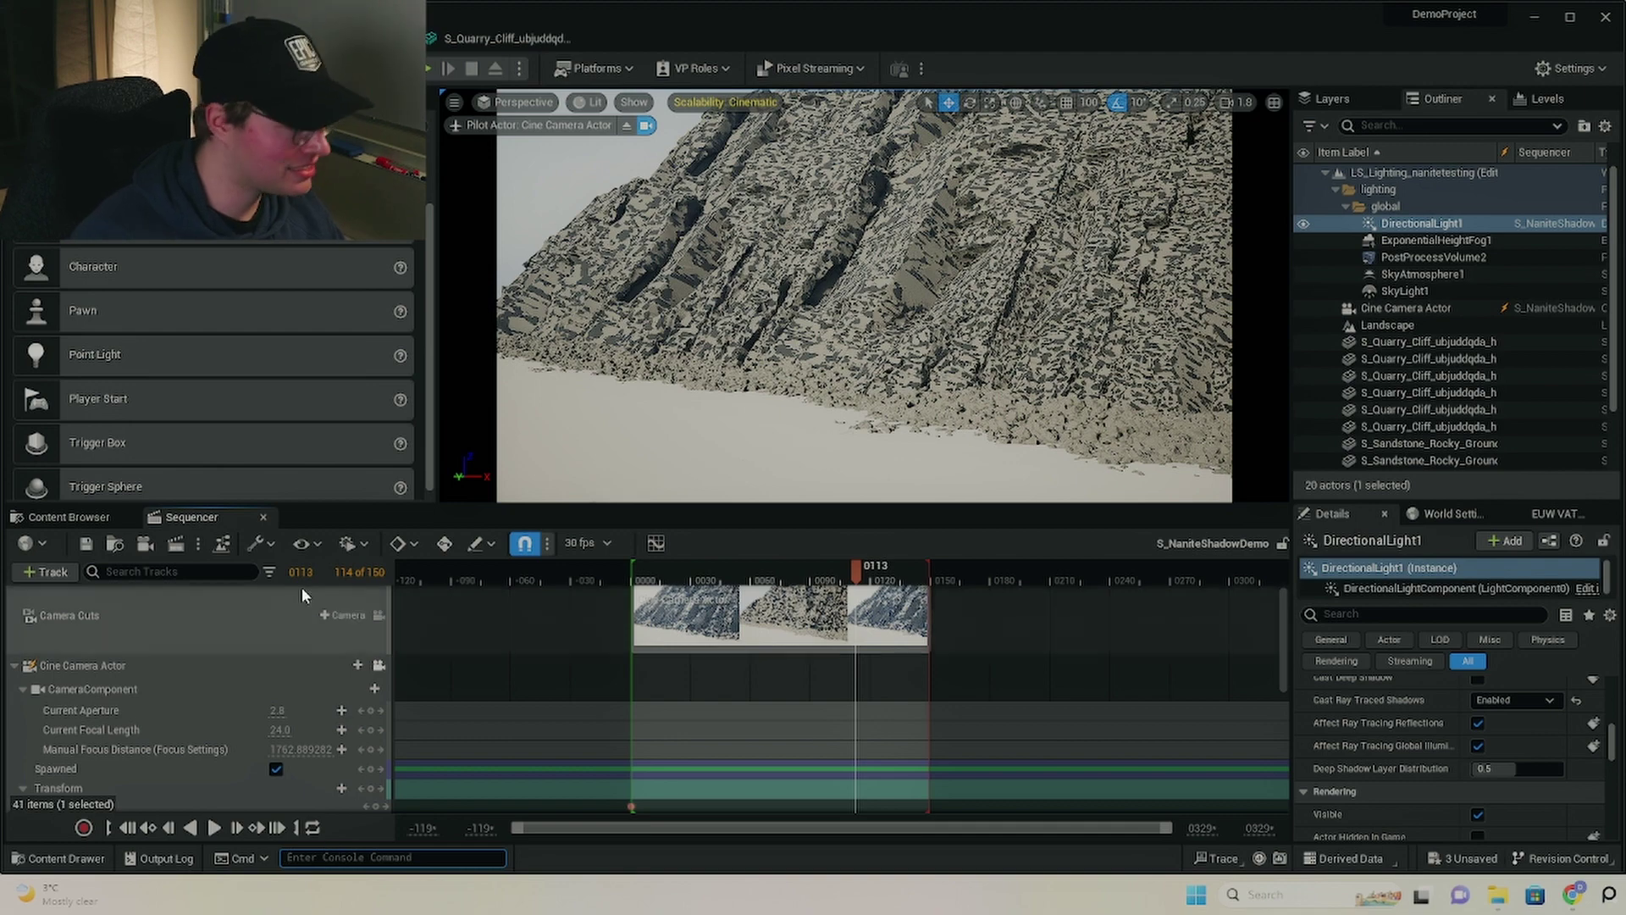
Step: Switch the viewport to the Nanite Triangles visualization to check the cliff's triangle density
left_click(590, 102)
mouse_move(666, 461)
mouse_move(678, 432)
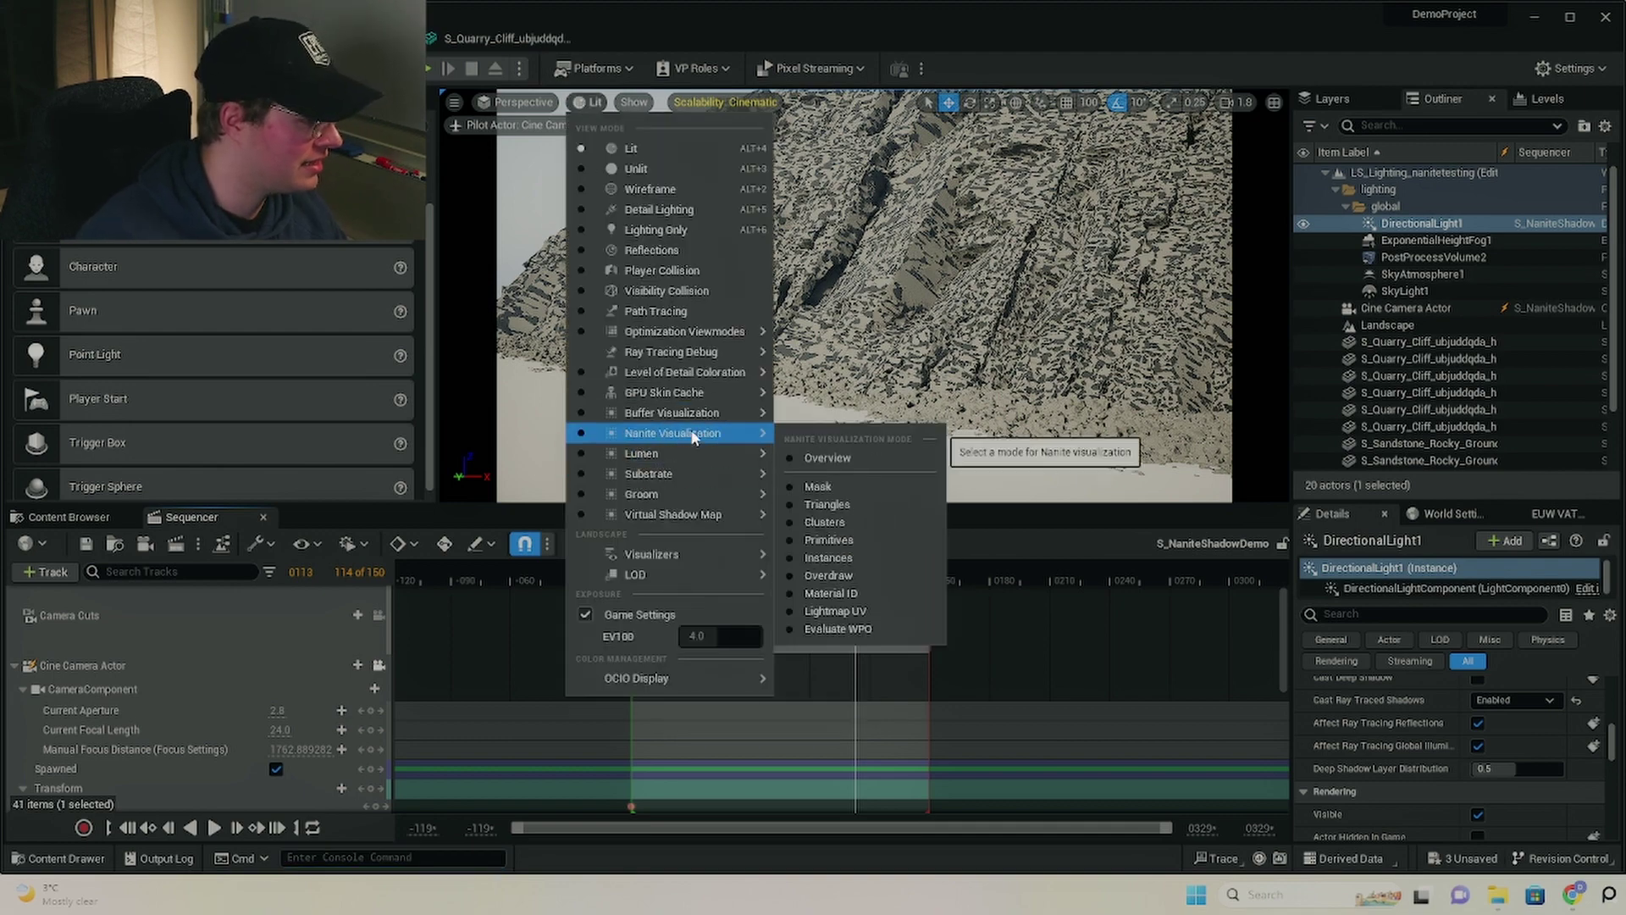
left_click(847, 504)
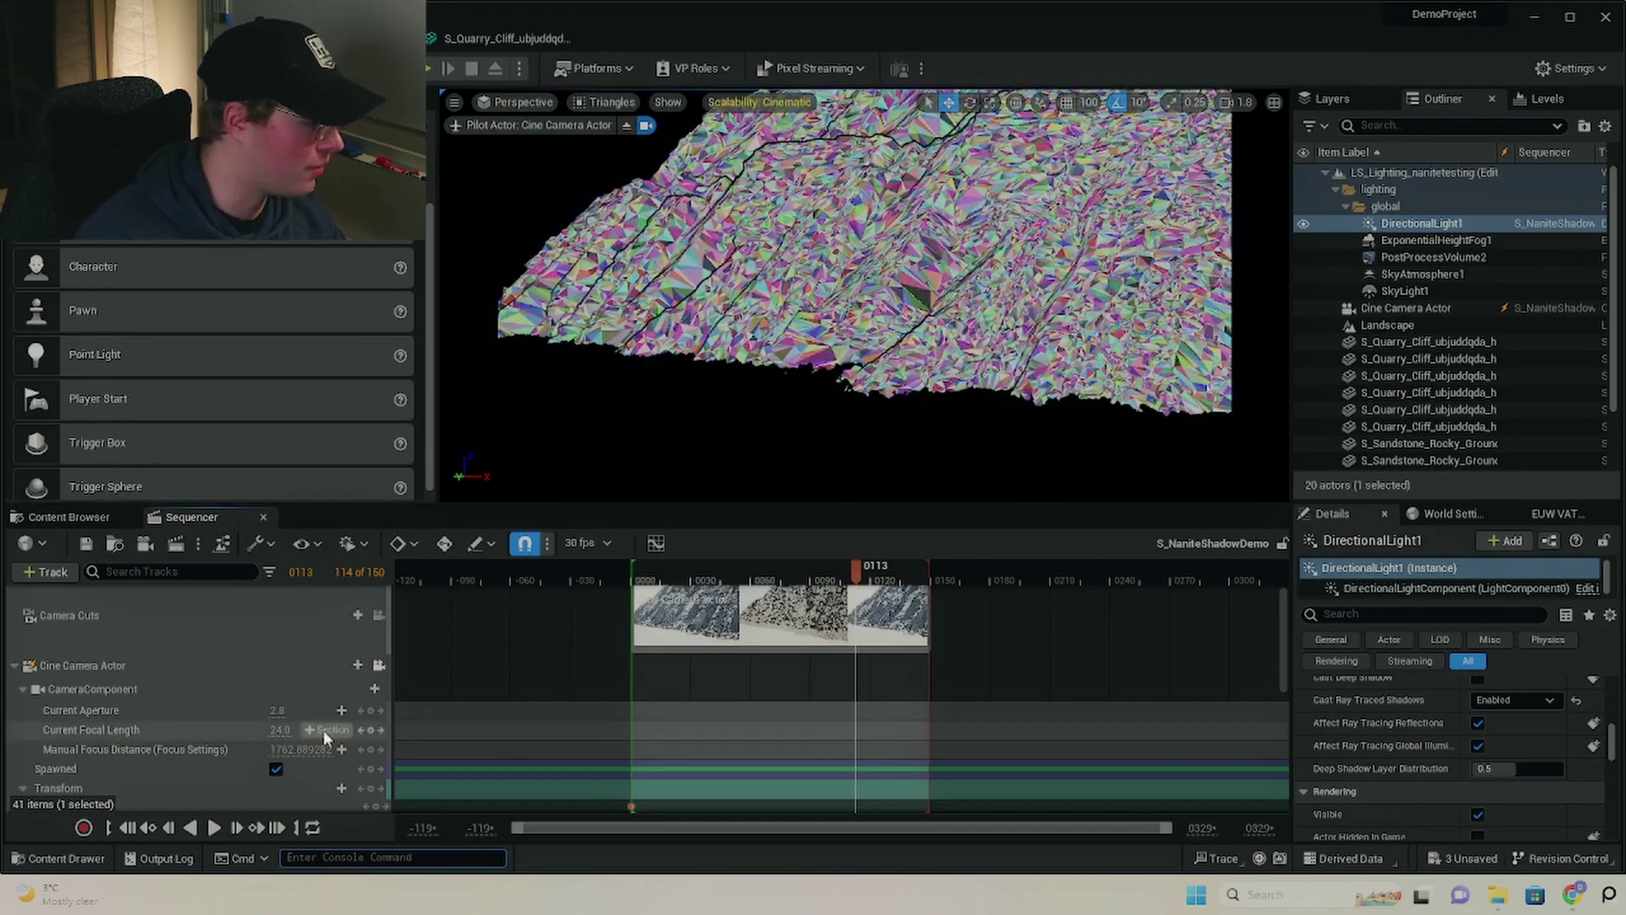
Step: Run the console command r.Nanite.ViewMeshLODBias.Offset 10
type("r.Nanite.ViewMeshLODBias.Offset 4")
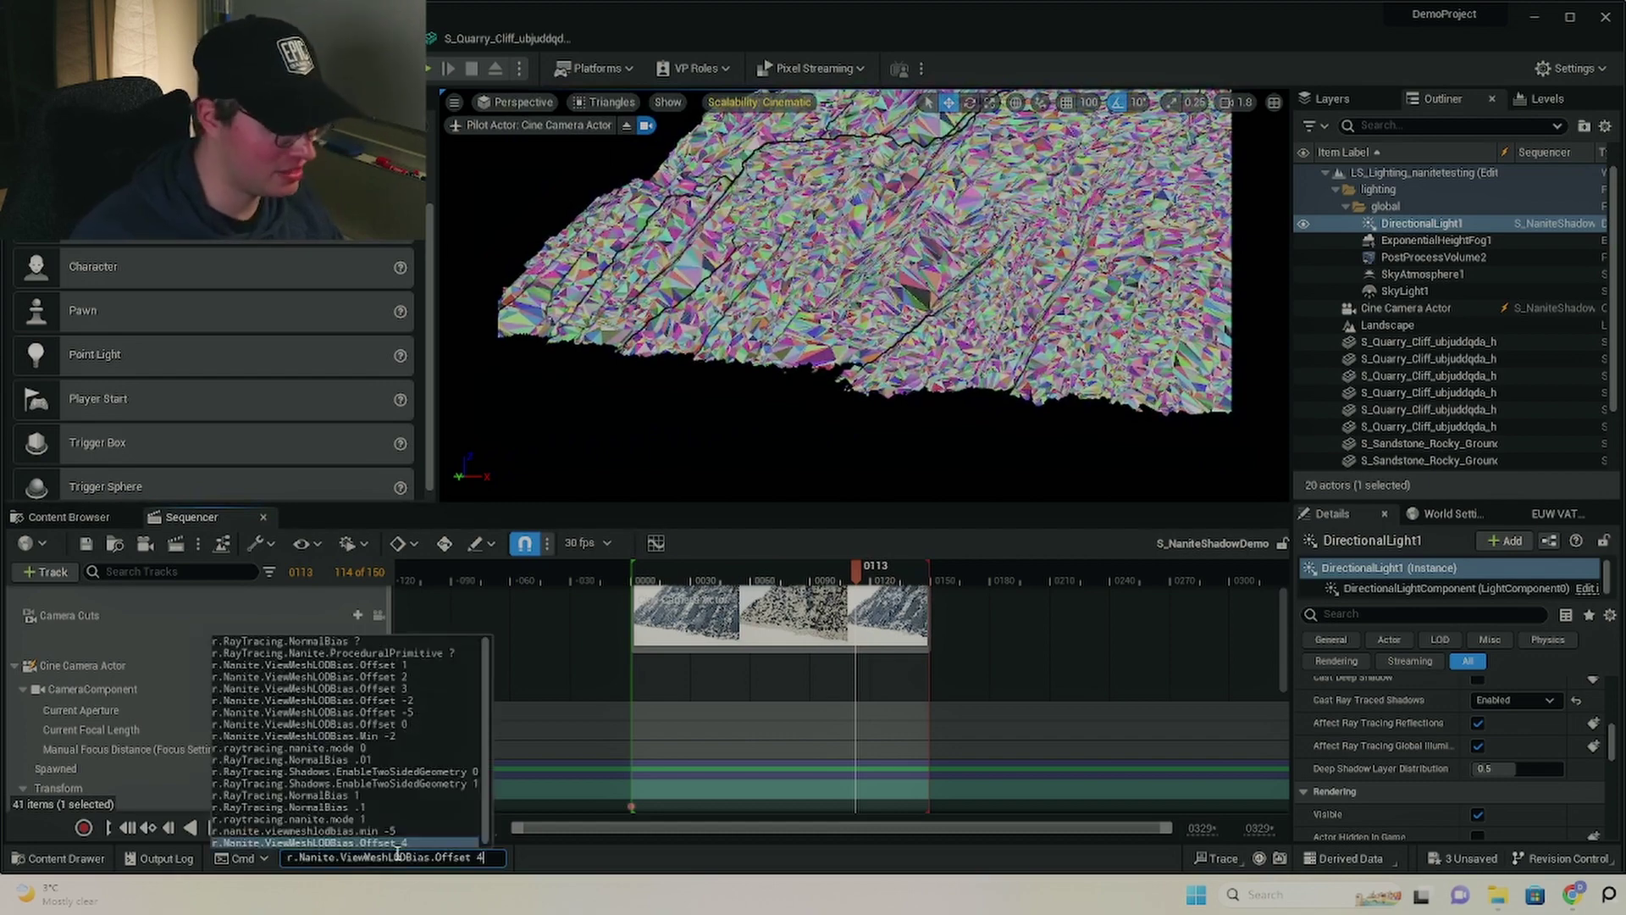
type("10")
key("Return")
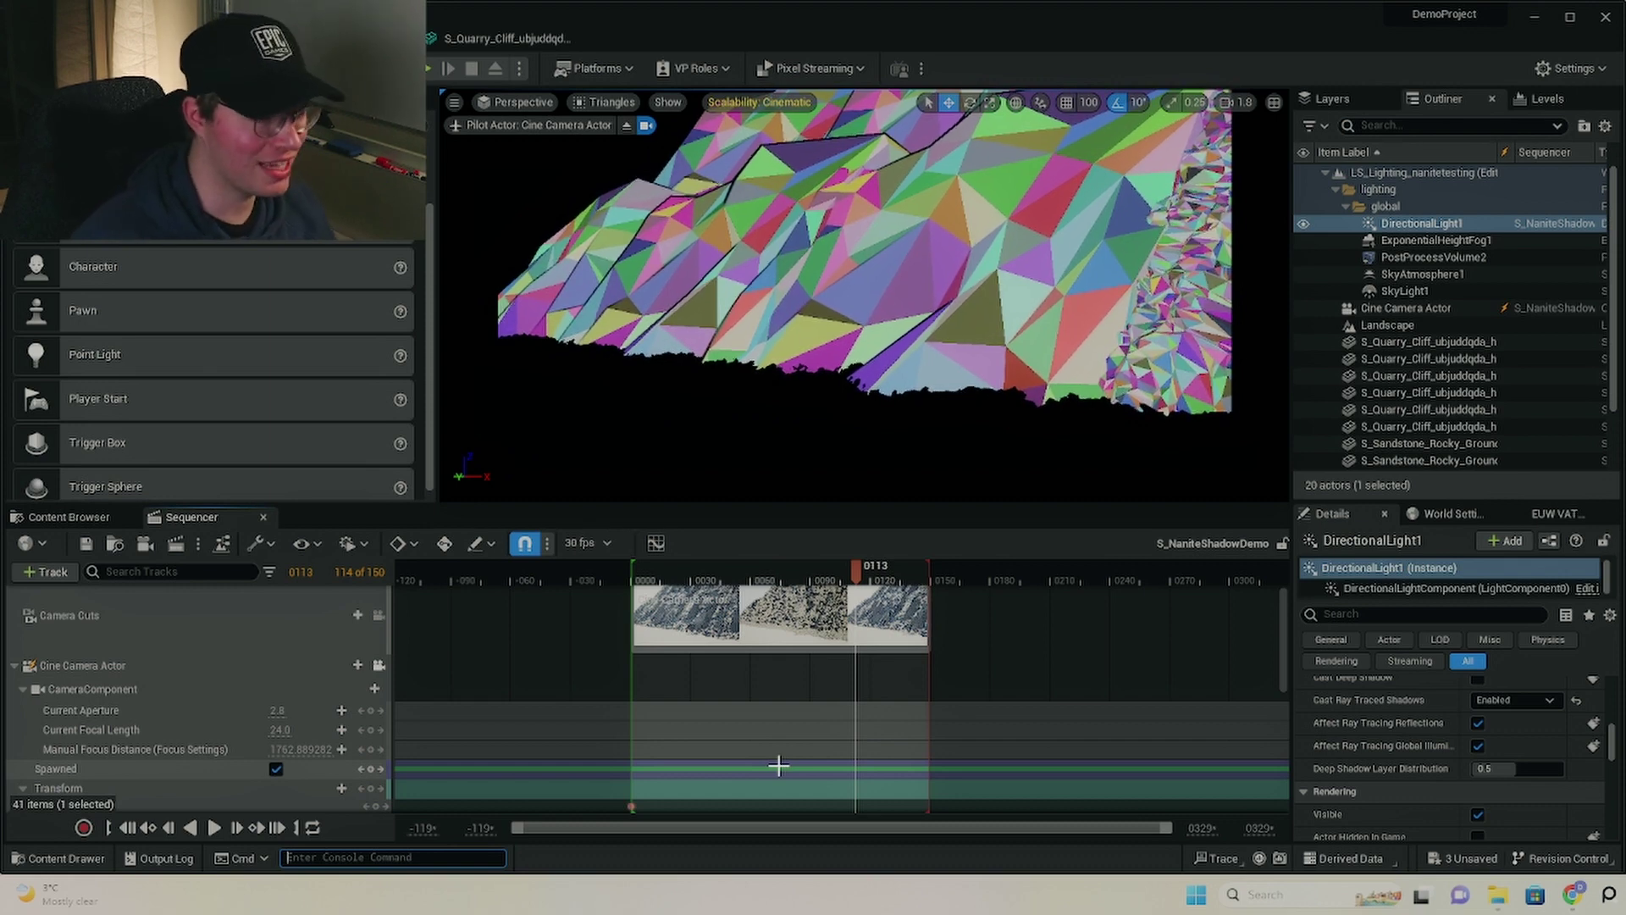
Step: Stop piloting the cine camera, view the whole cliff from farther away and return to the Lit view mode
left_click(626, 125)
right_click_drag(862, 286, 697, 206)
key("w")
left_click(612, 102)
left_click(627, 146)
right_click_drag(847, 296, 847, 296)
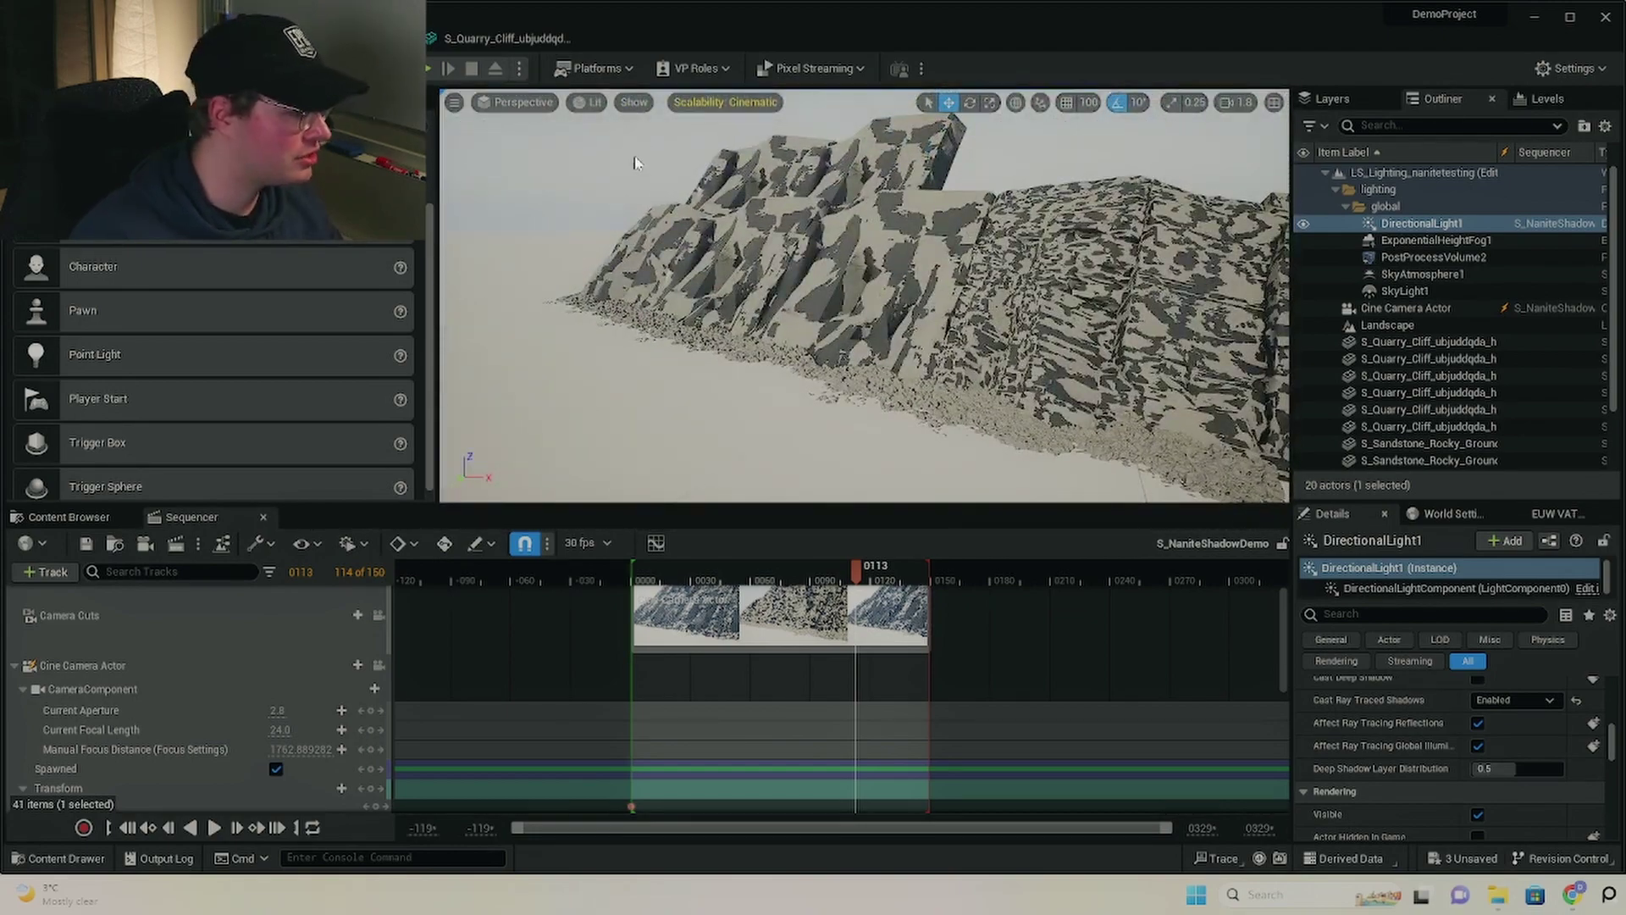
Step: Scrub the sequence to frame 79 and look at the cliff through the Cine Camera Actor
left_click_drag(857, 583, 789, 582)
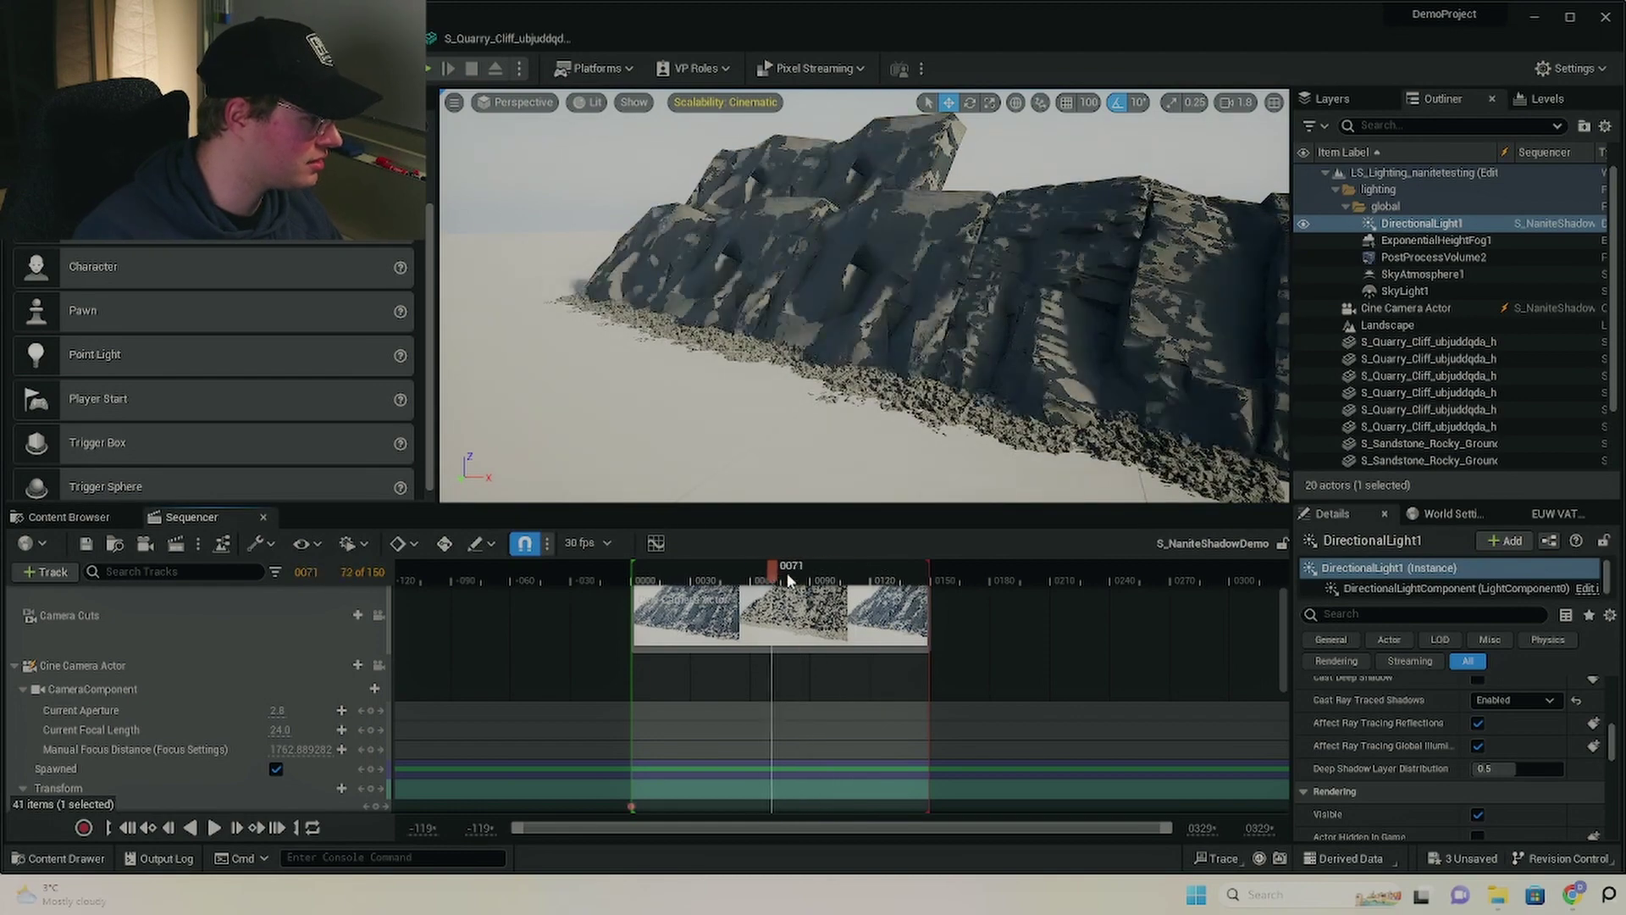
left_click(517, 102)
left_click(556, 289)
Step: Run the console command r.Nanite.ViewMeshLODBias.Offset -5
key("grave")
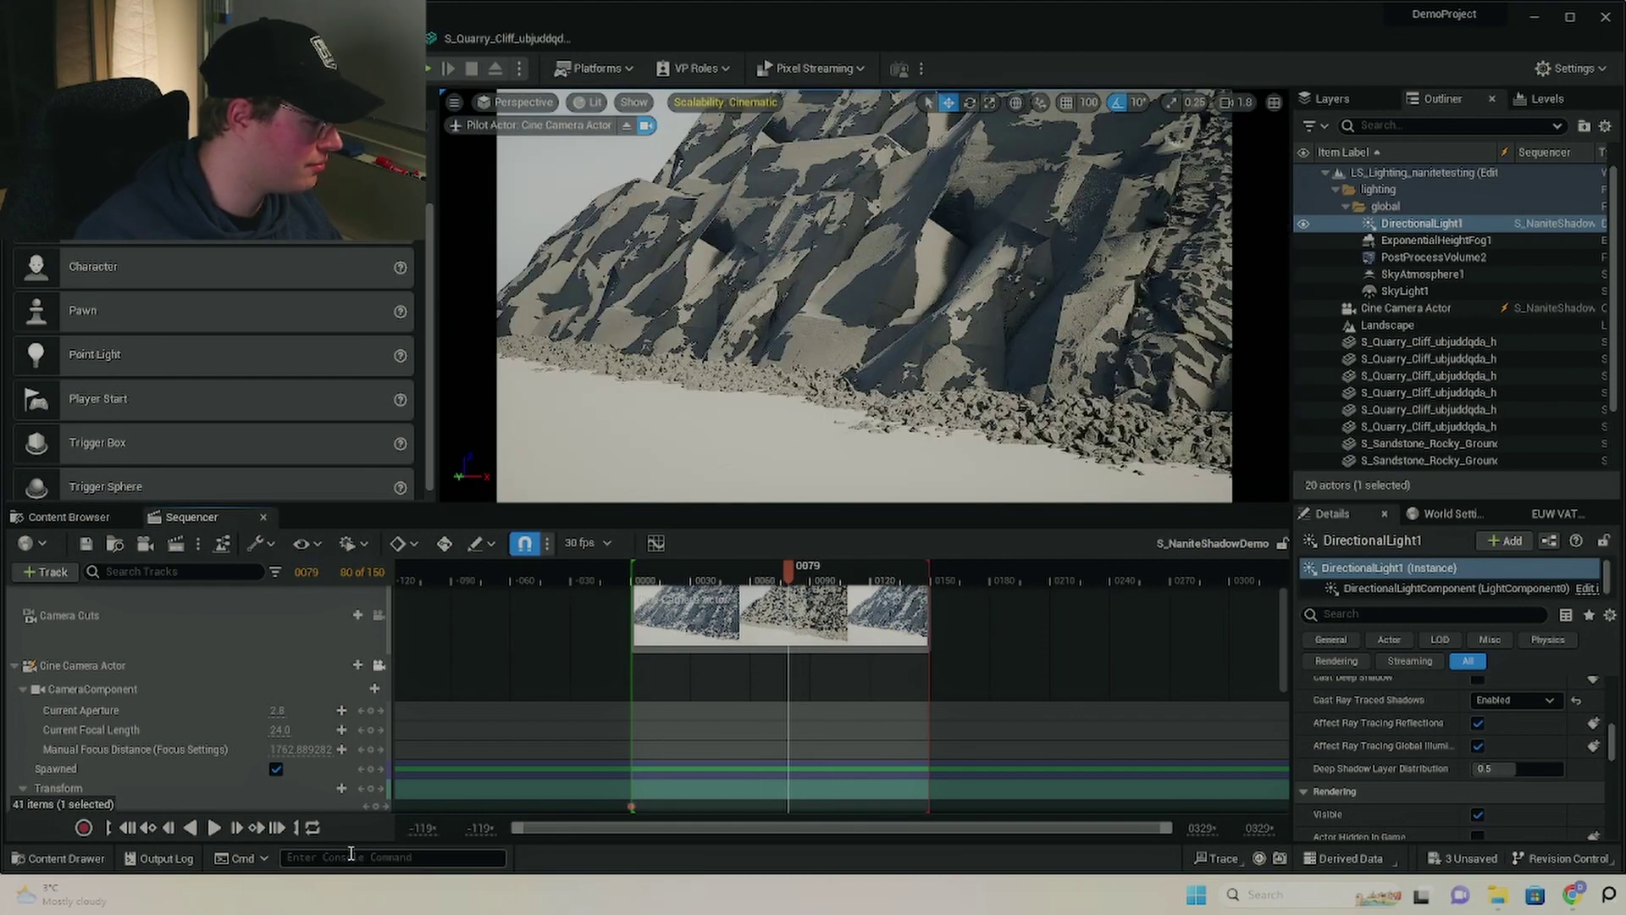
key("Up")
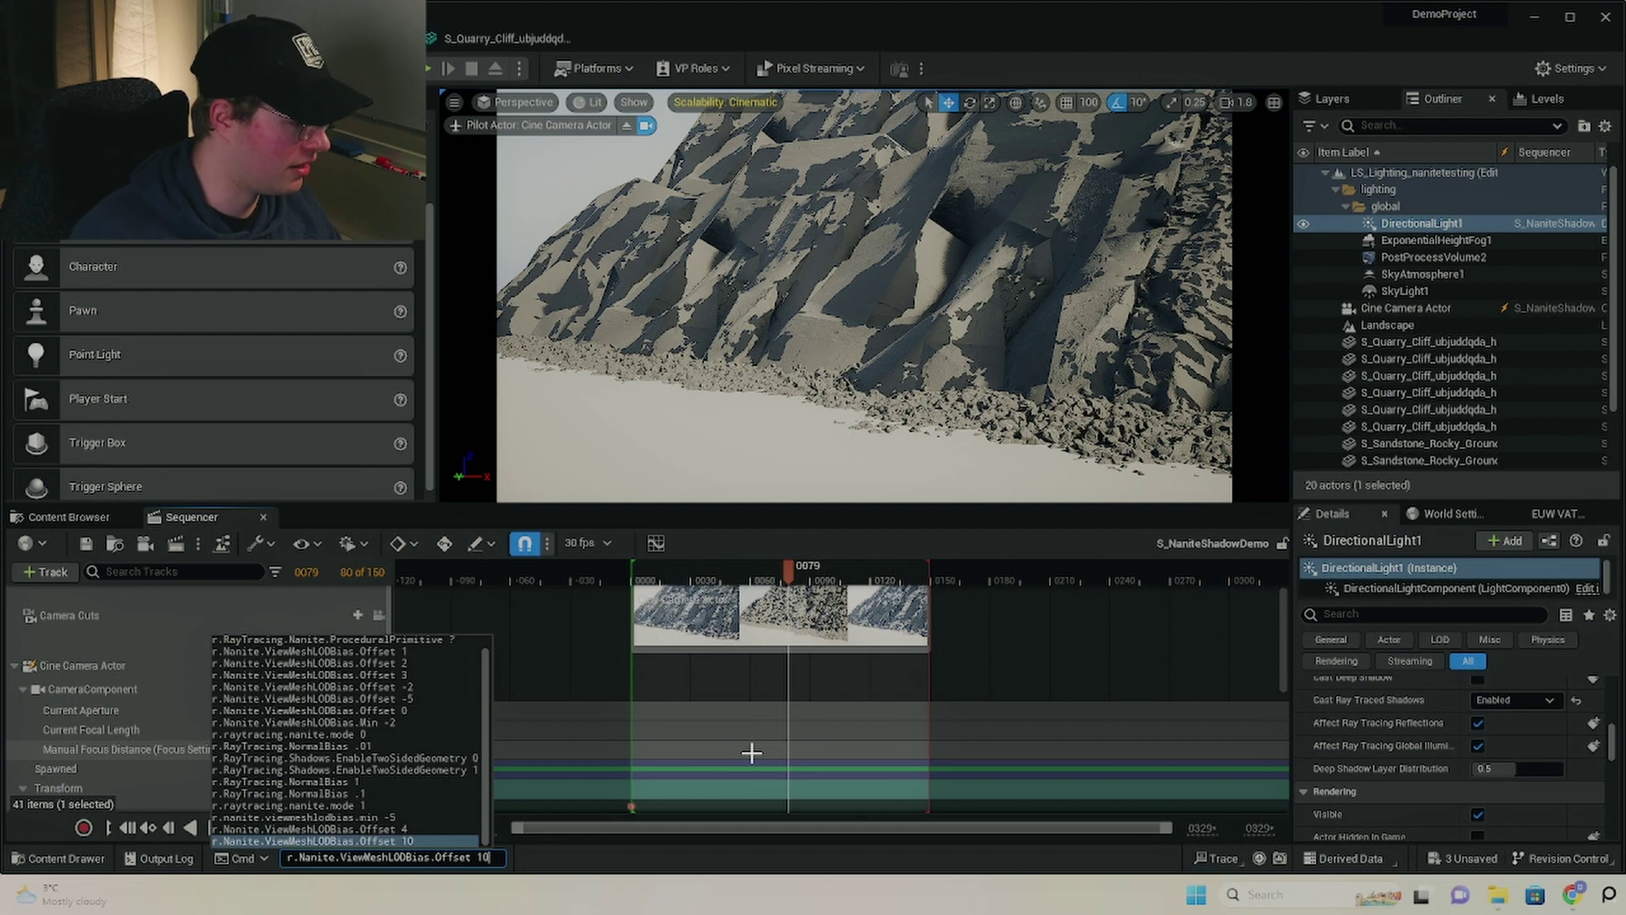
key("BackSpace")
key("BackSpace")
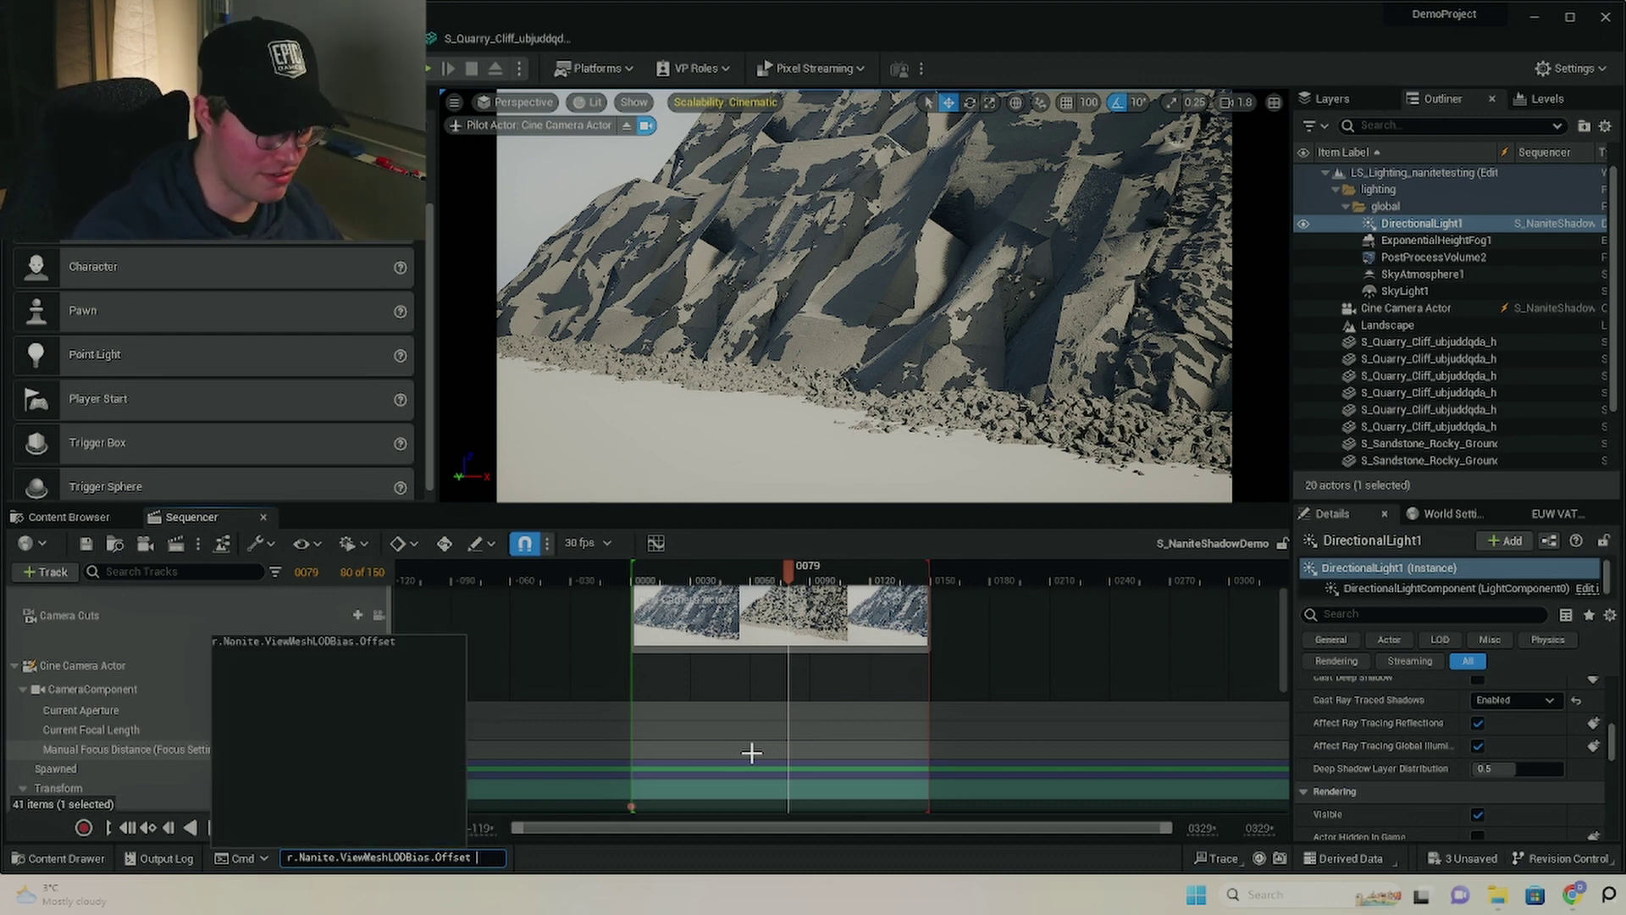
type("-5")
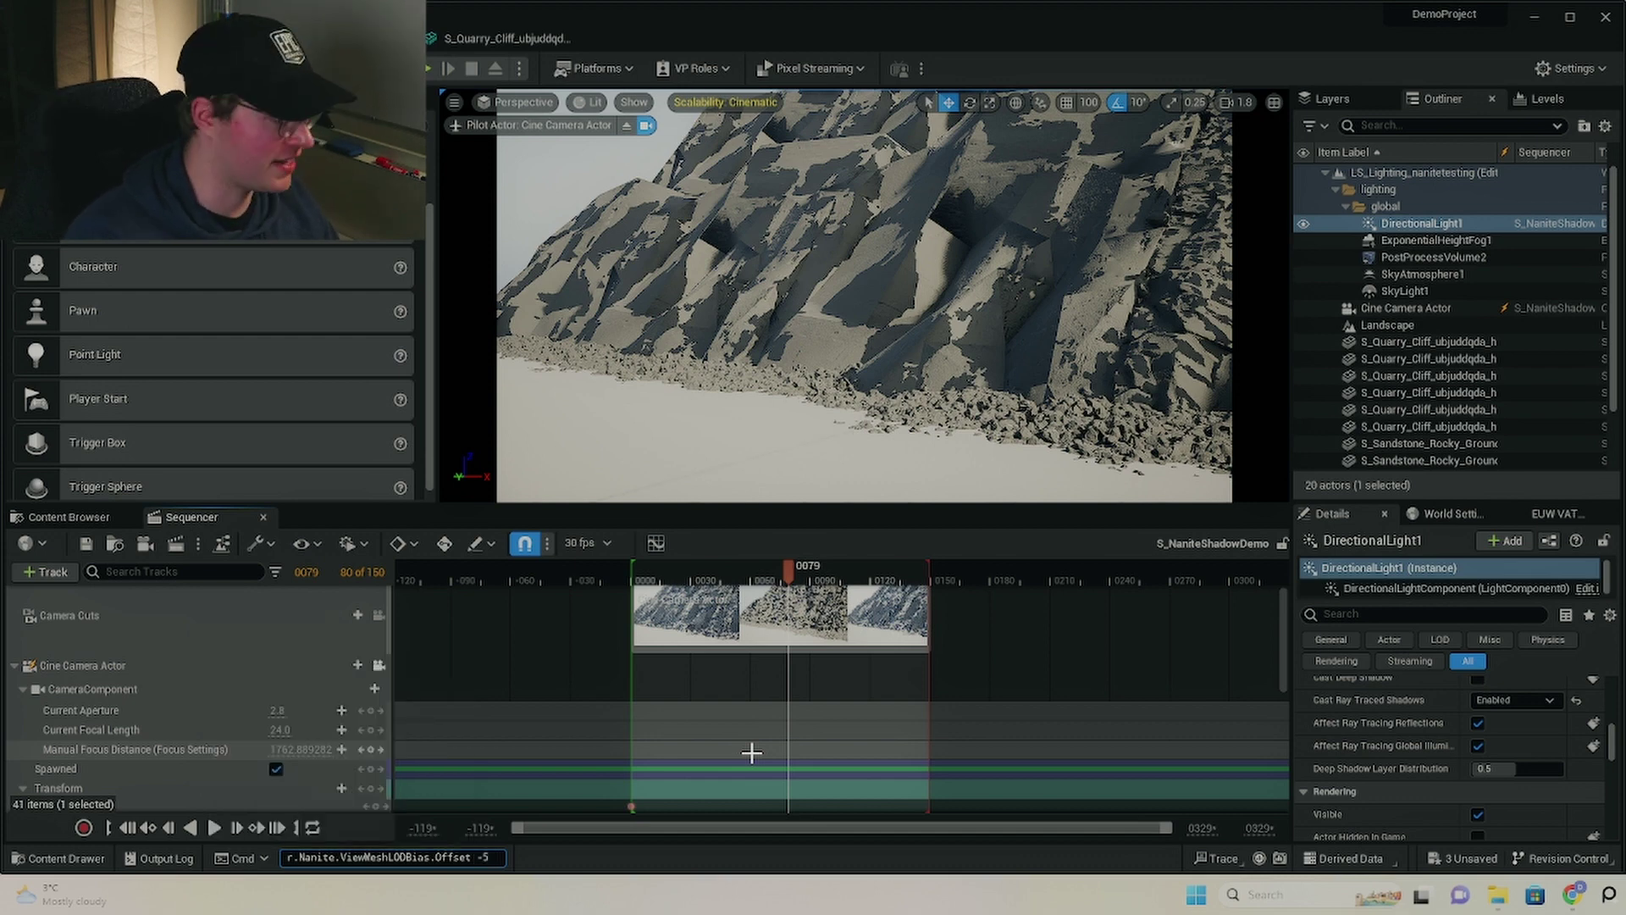
key("Return")
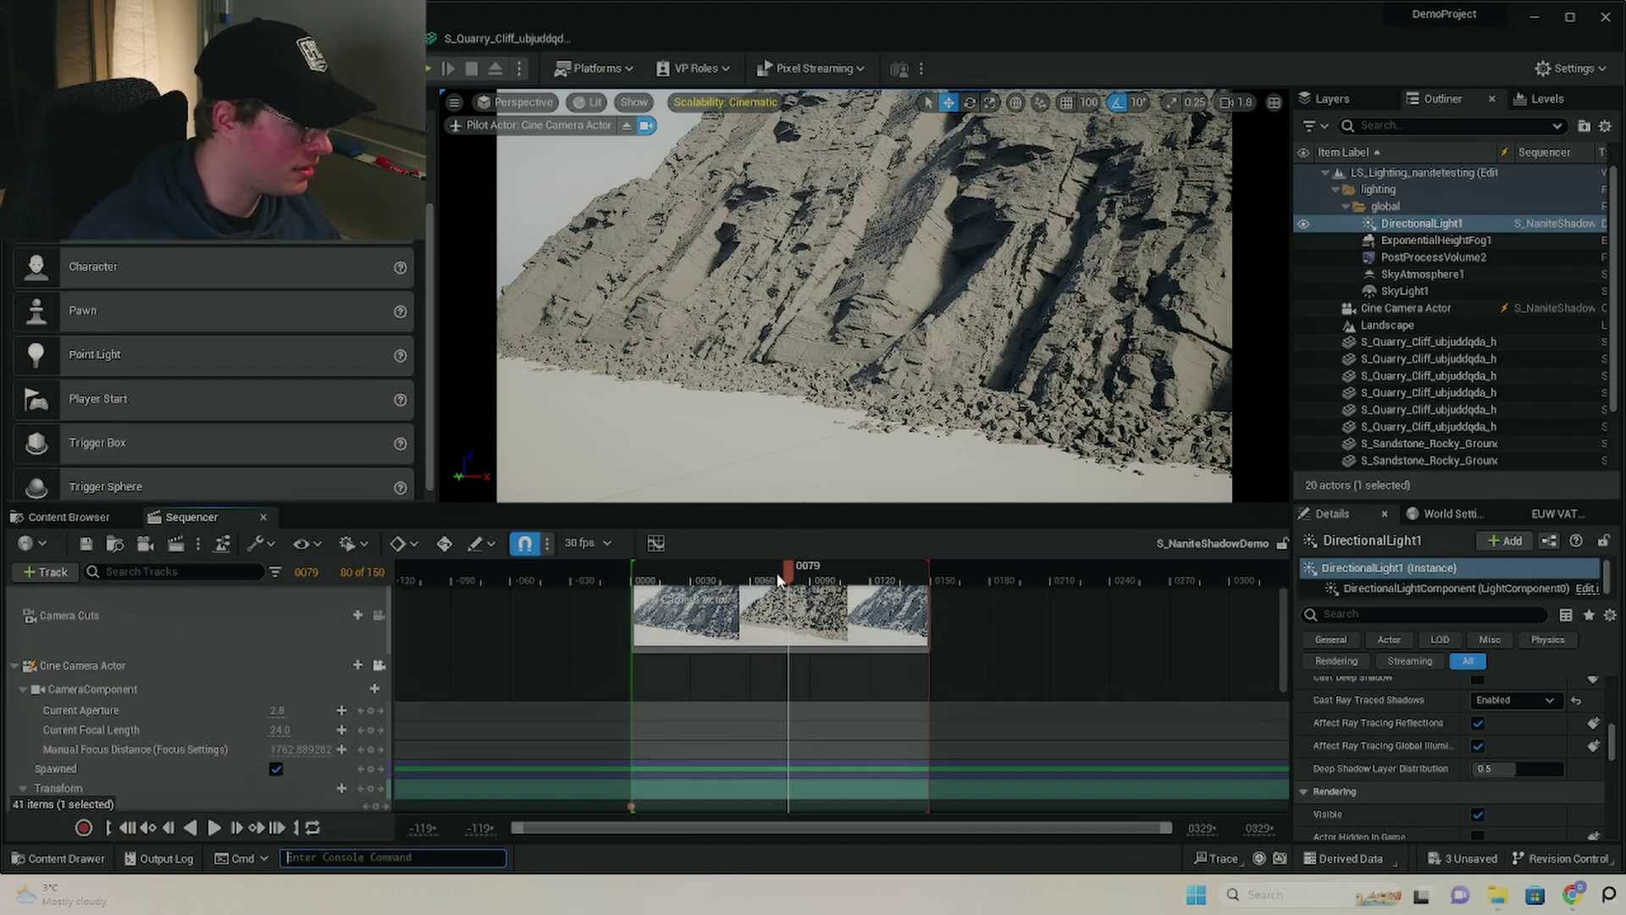
Step: Scrub the sequence to frame 72 and show the cliff in the Nanite Triangles visualization
left_click_drag(777, 584, 774, 625)
left_click(579, 103)
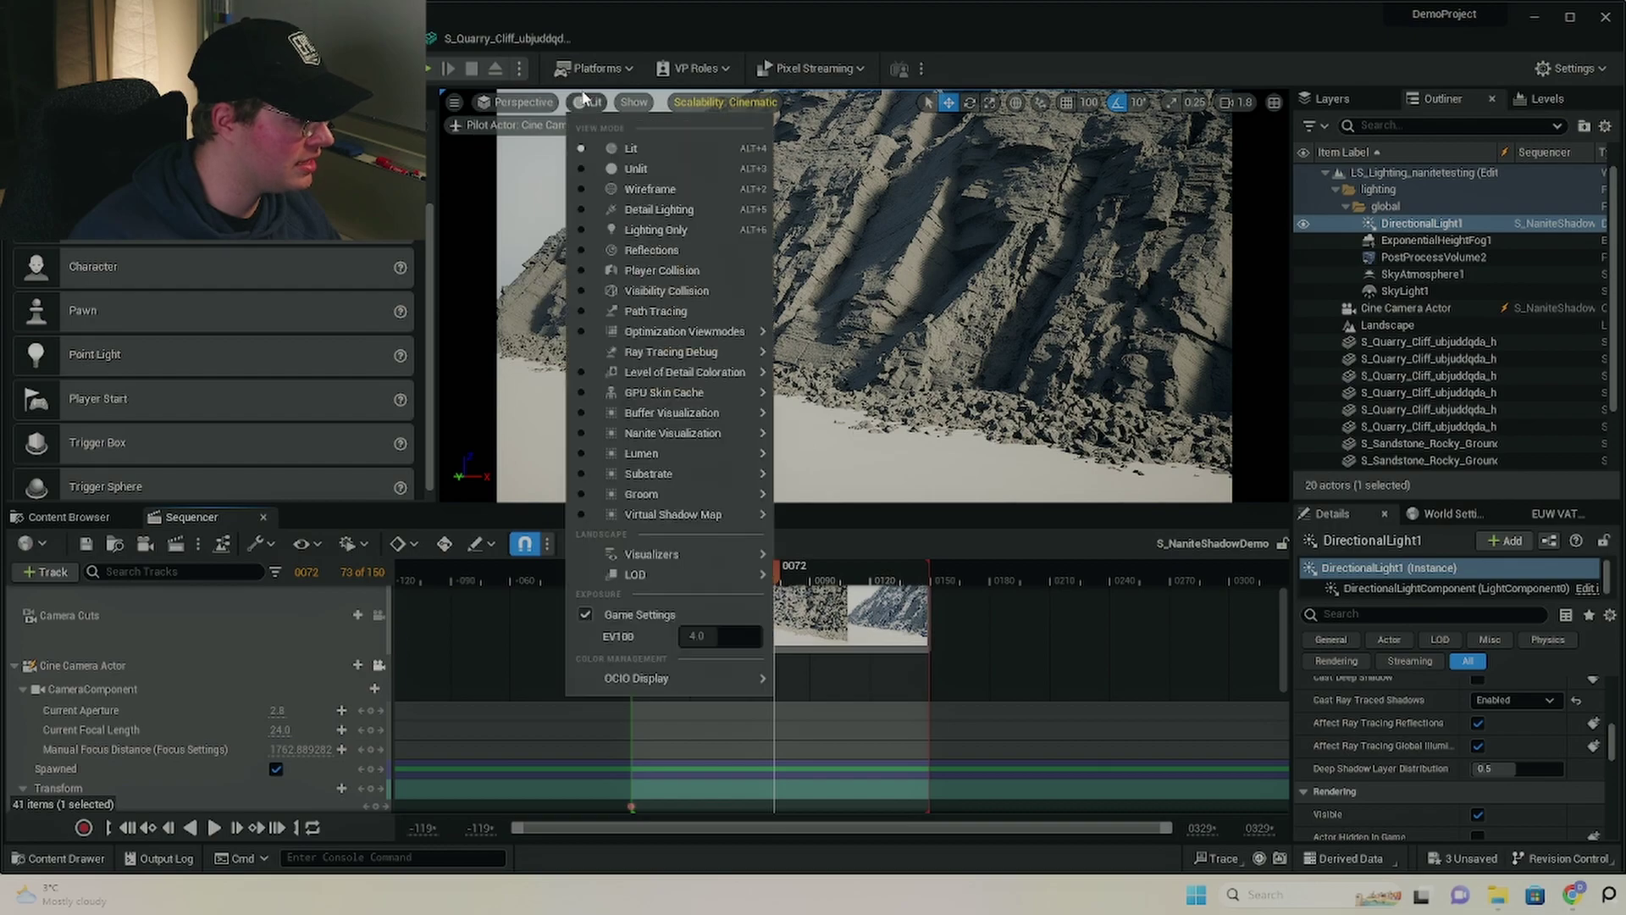
mouse_move(661, 432)
left_click(817, 501)
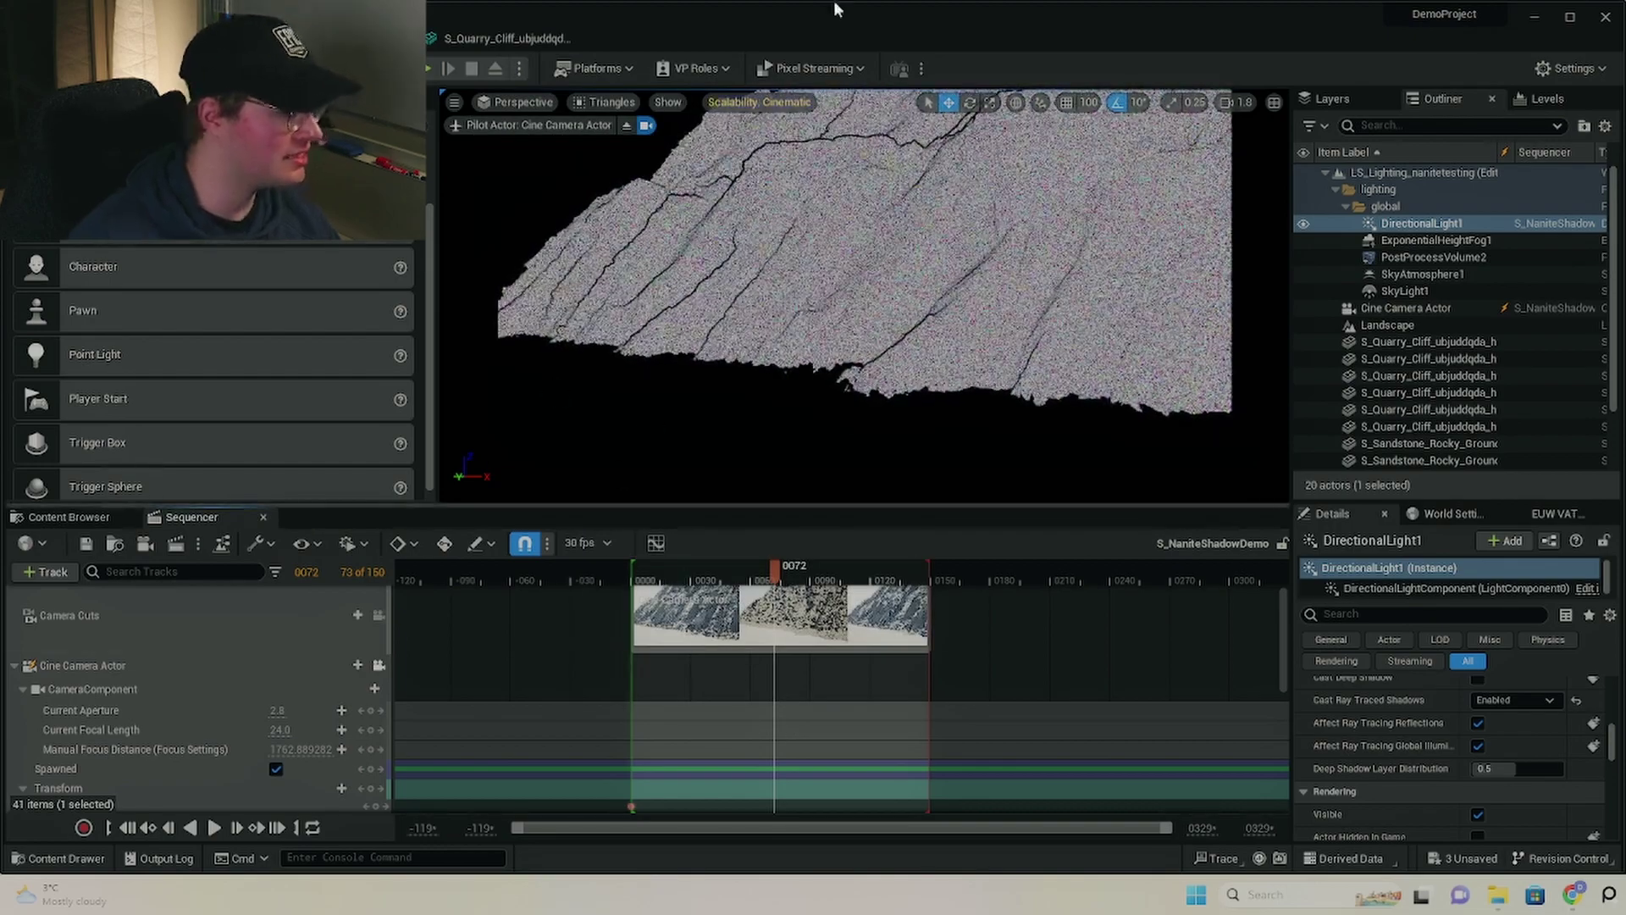
Step: Stop piloting the cine camera and compare the cliff's Nanite triangle density from close up and from very far away
left_click(379, 666)
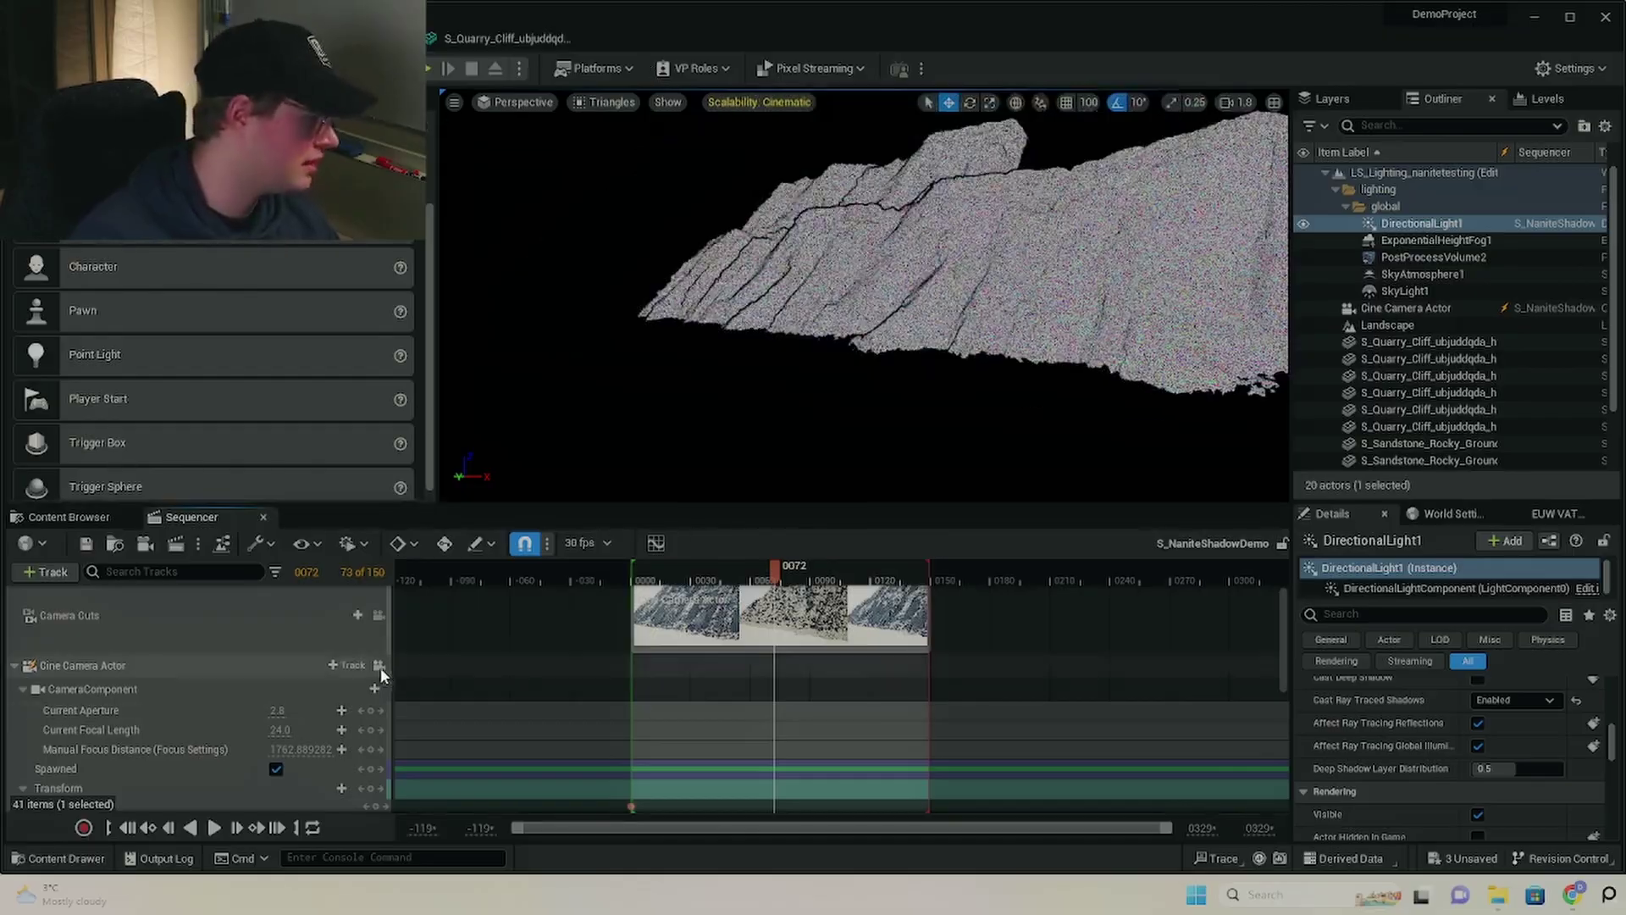
mouse_move(762, 339)
right_mouse_down()
mouse_move(914, 339)
mouse_move(775, 322)
right_mouse_up()
key("w")
key("w")
key("s")
key("w")
key("s")
key("s")
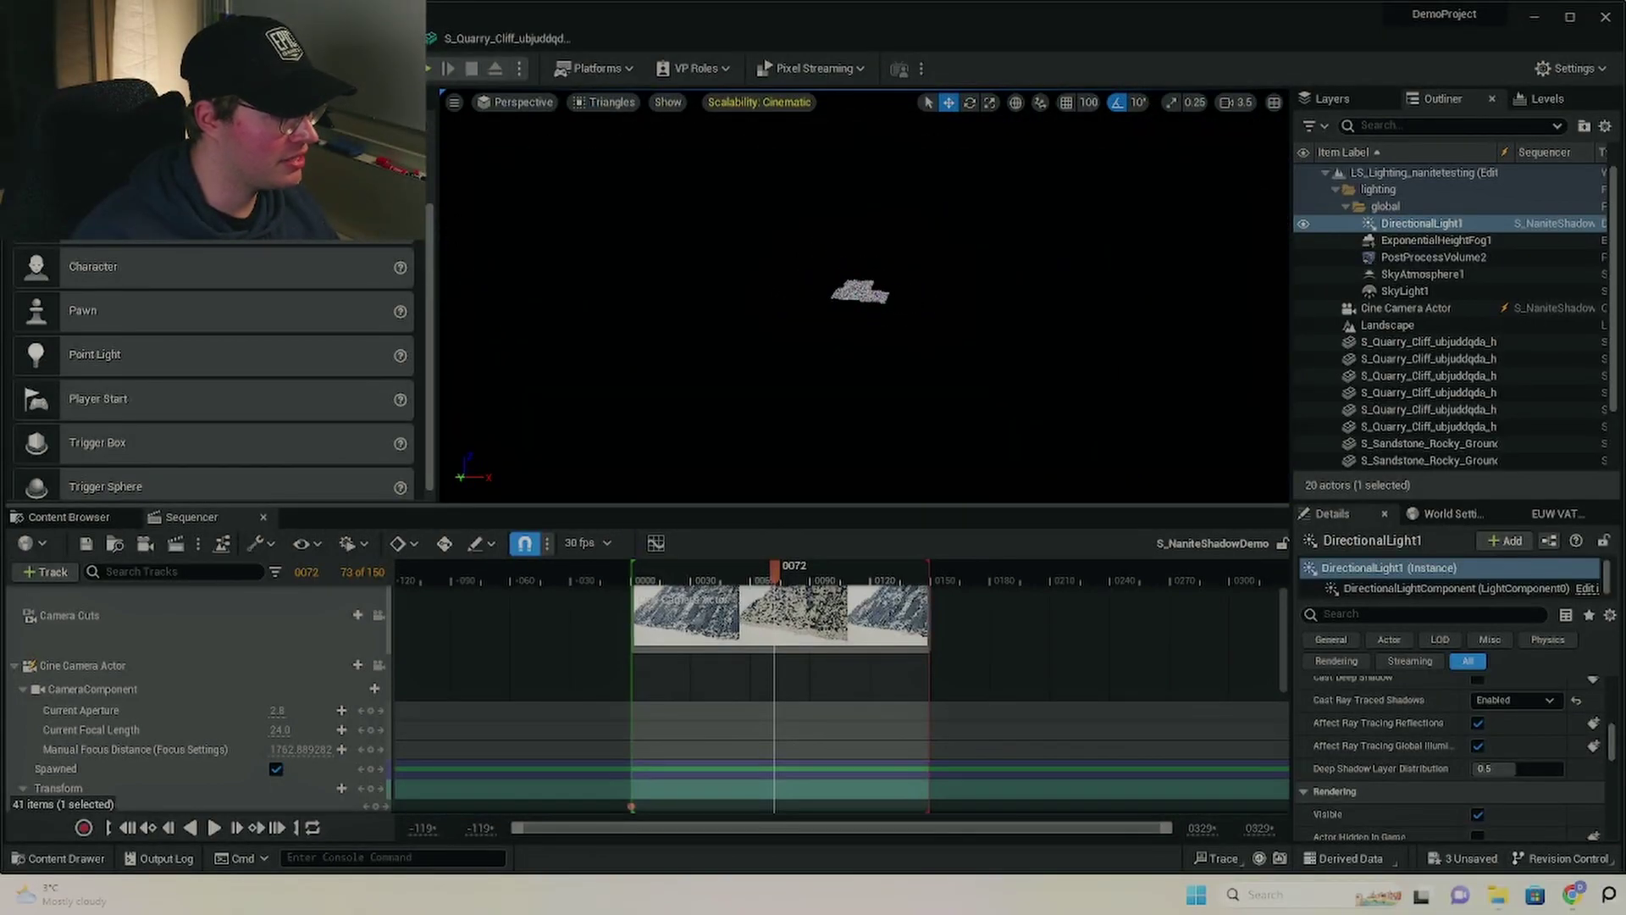
key("w")
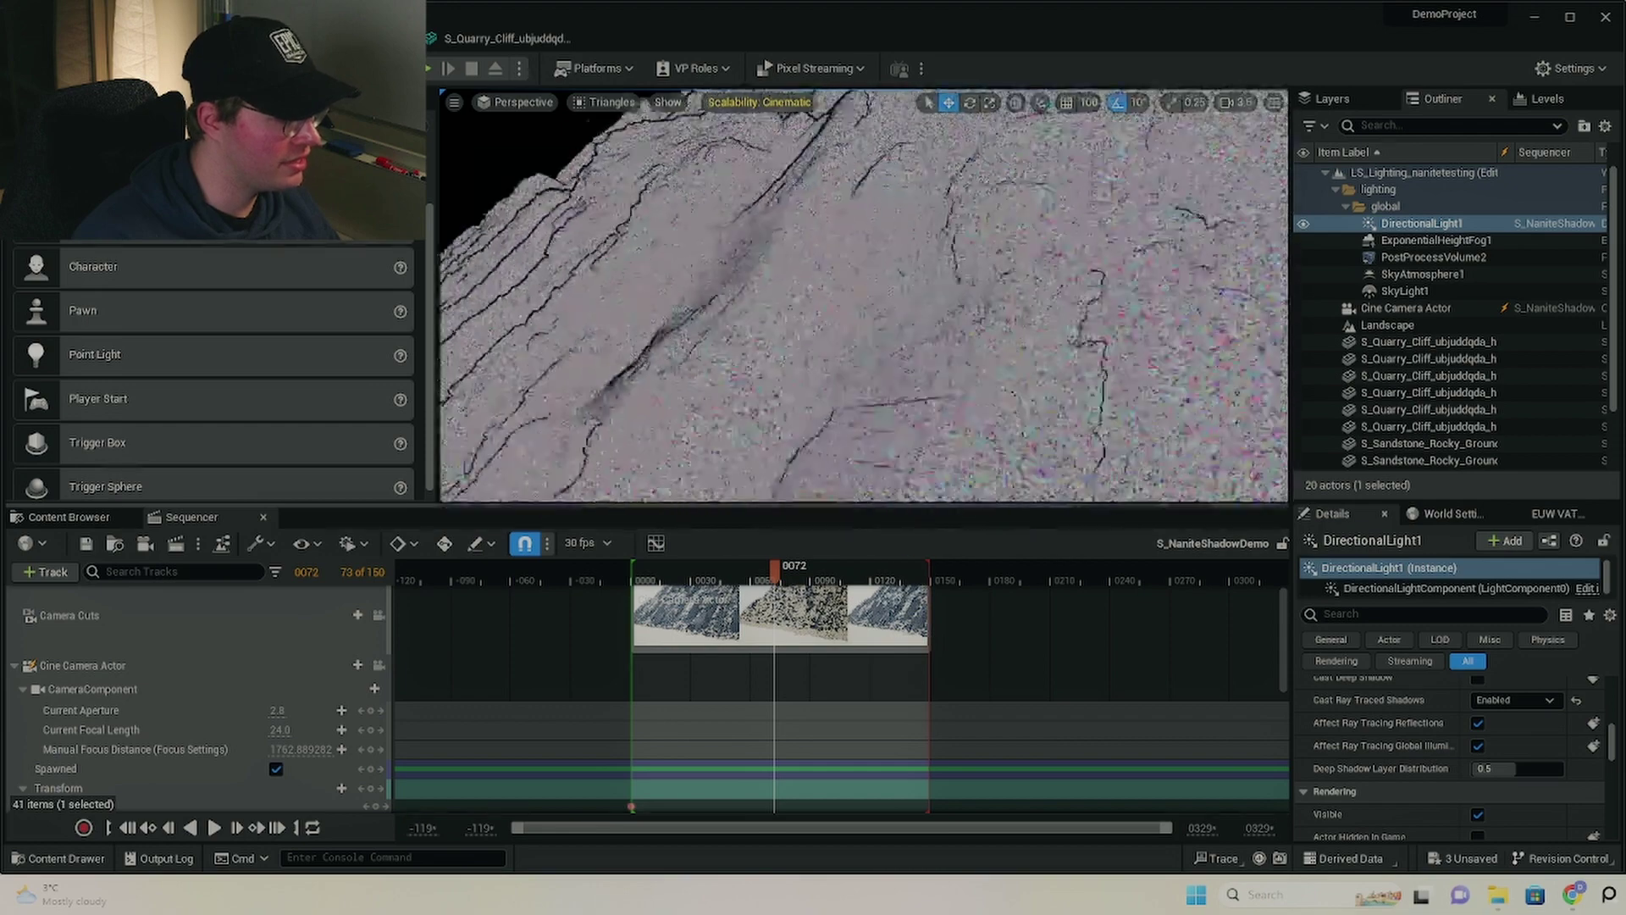
key("s")
Step: Return to the Lit view mode and examine the cliff's shadows from far away
left_click(603, 101)
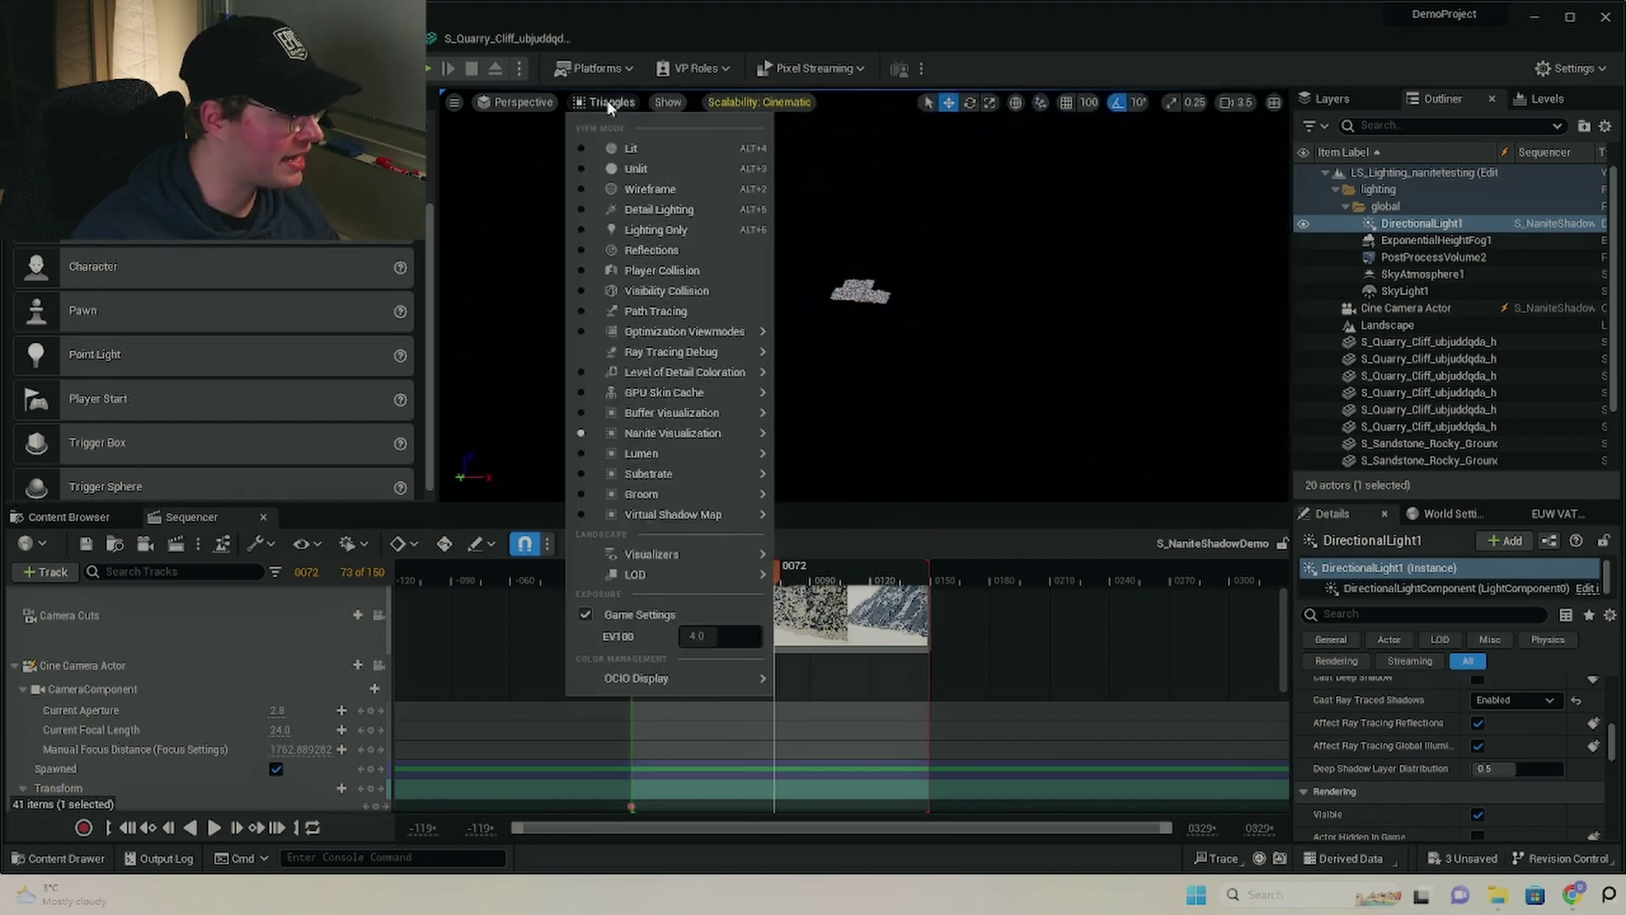
left_click(615, 146)
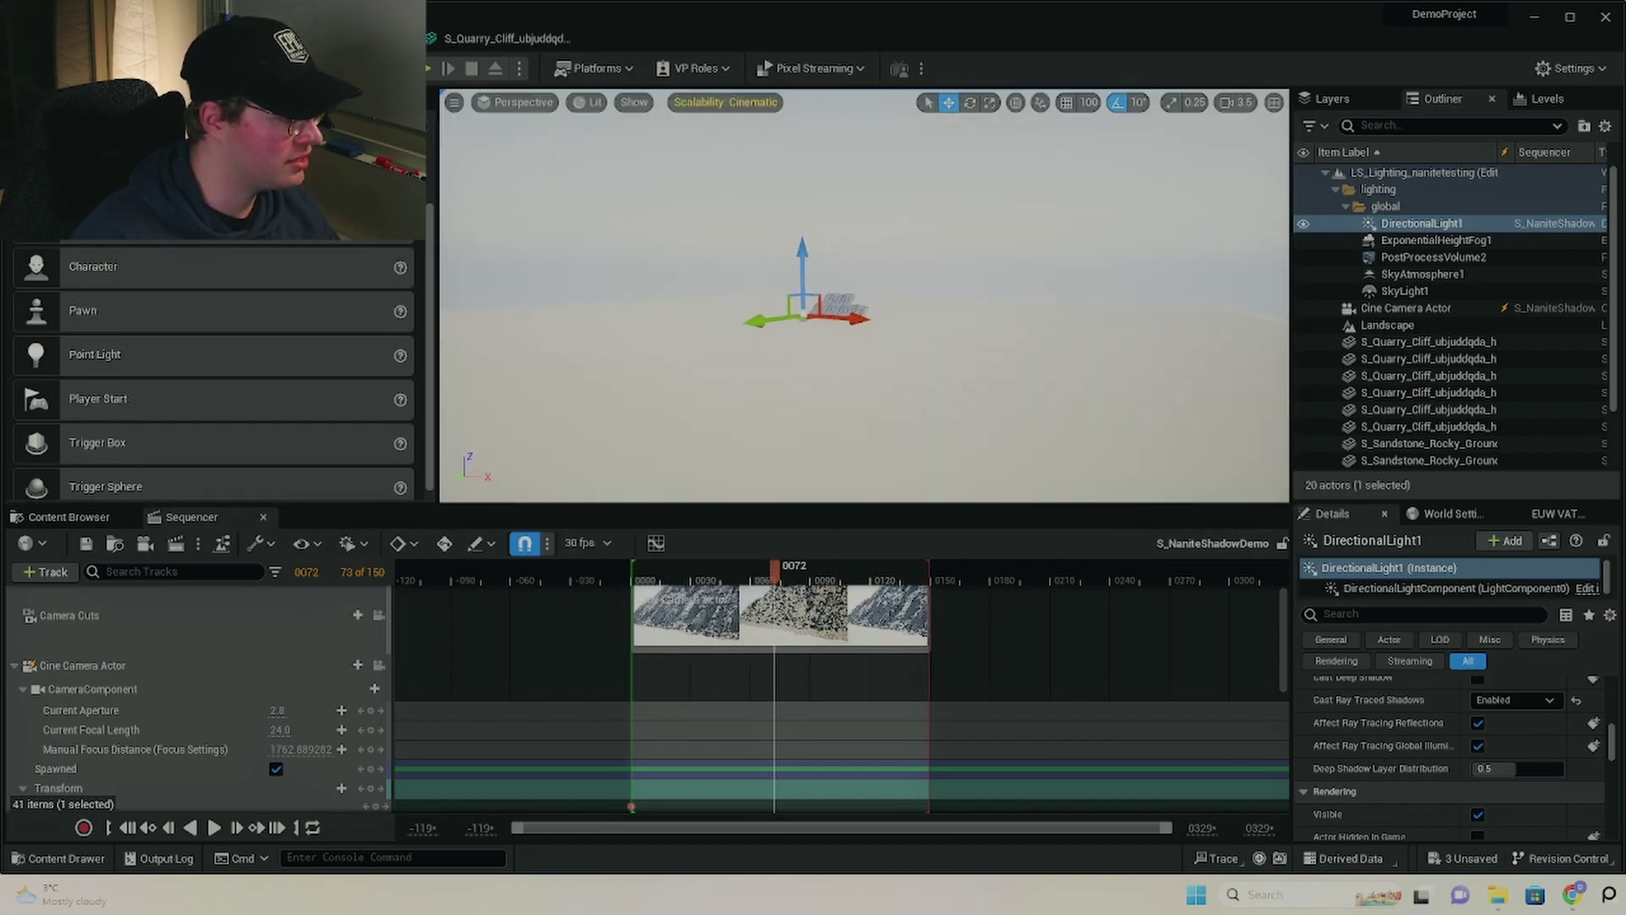
key("w")
key("s")
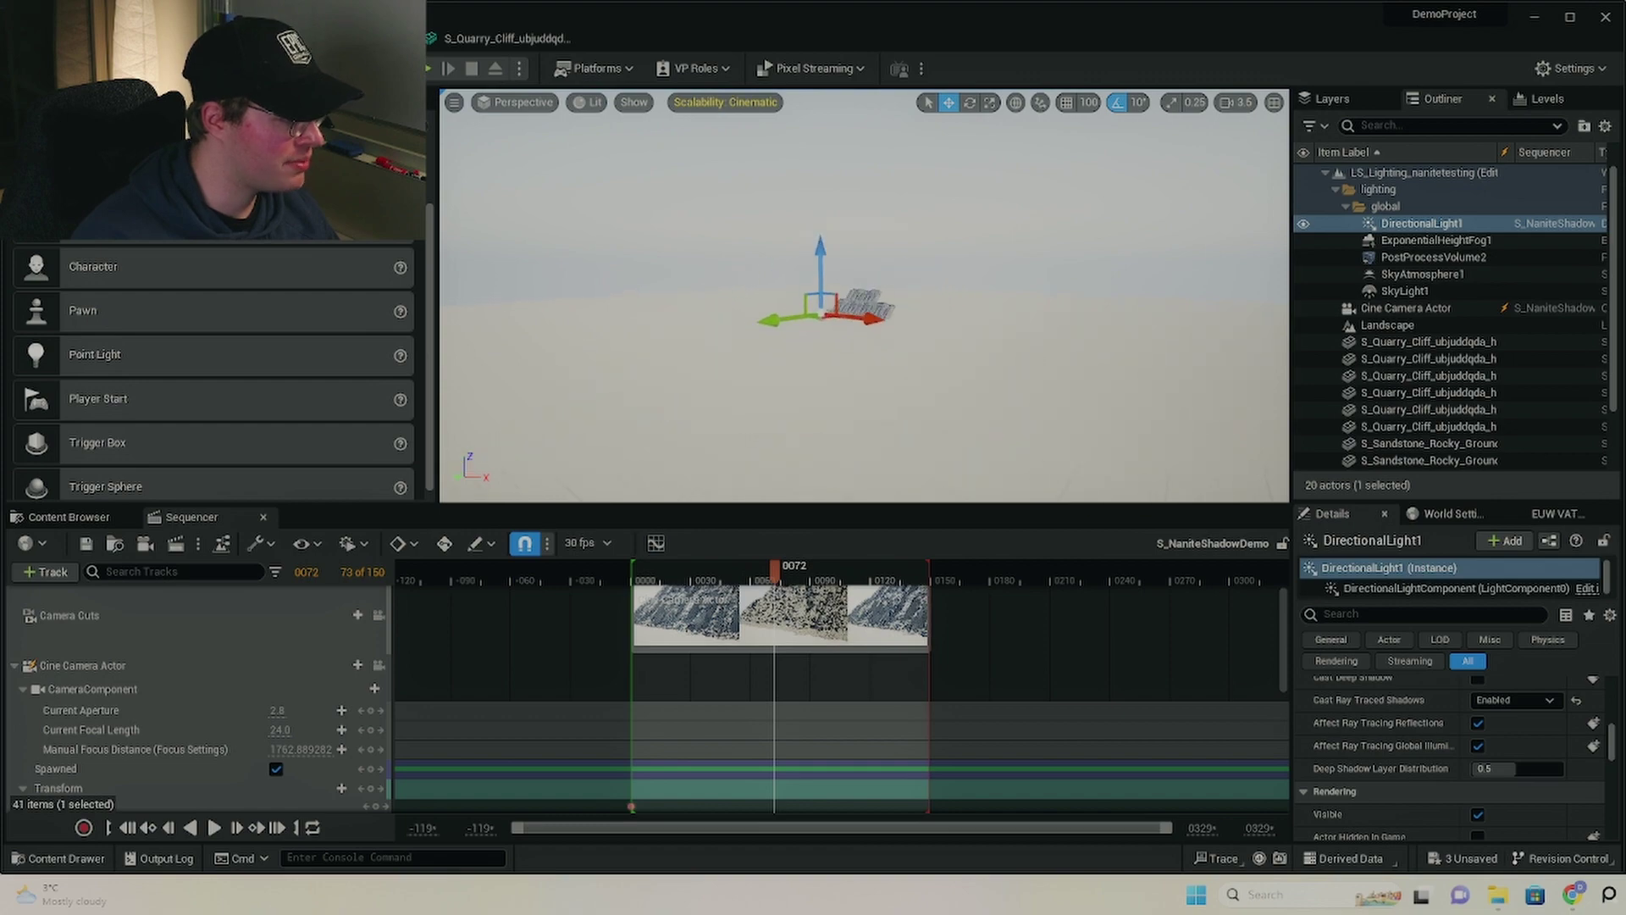
Step: Compare the cliff's ray traced shadows in the Lit view from close up and from several far distances
key("w")
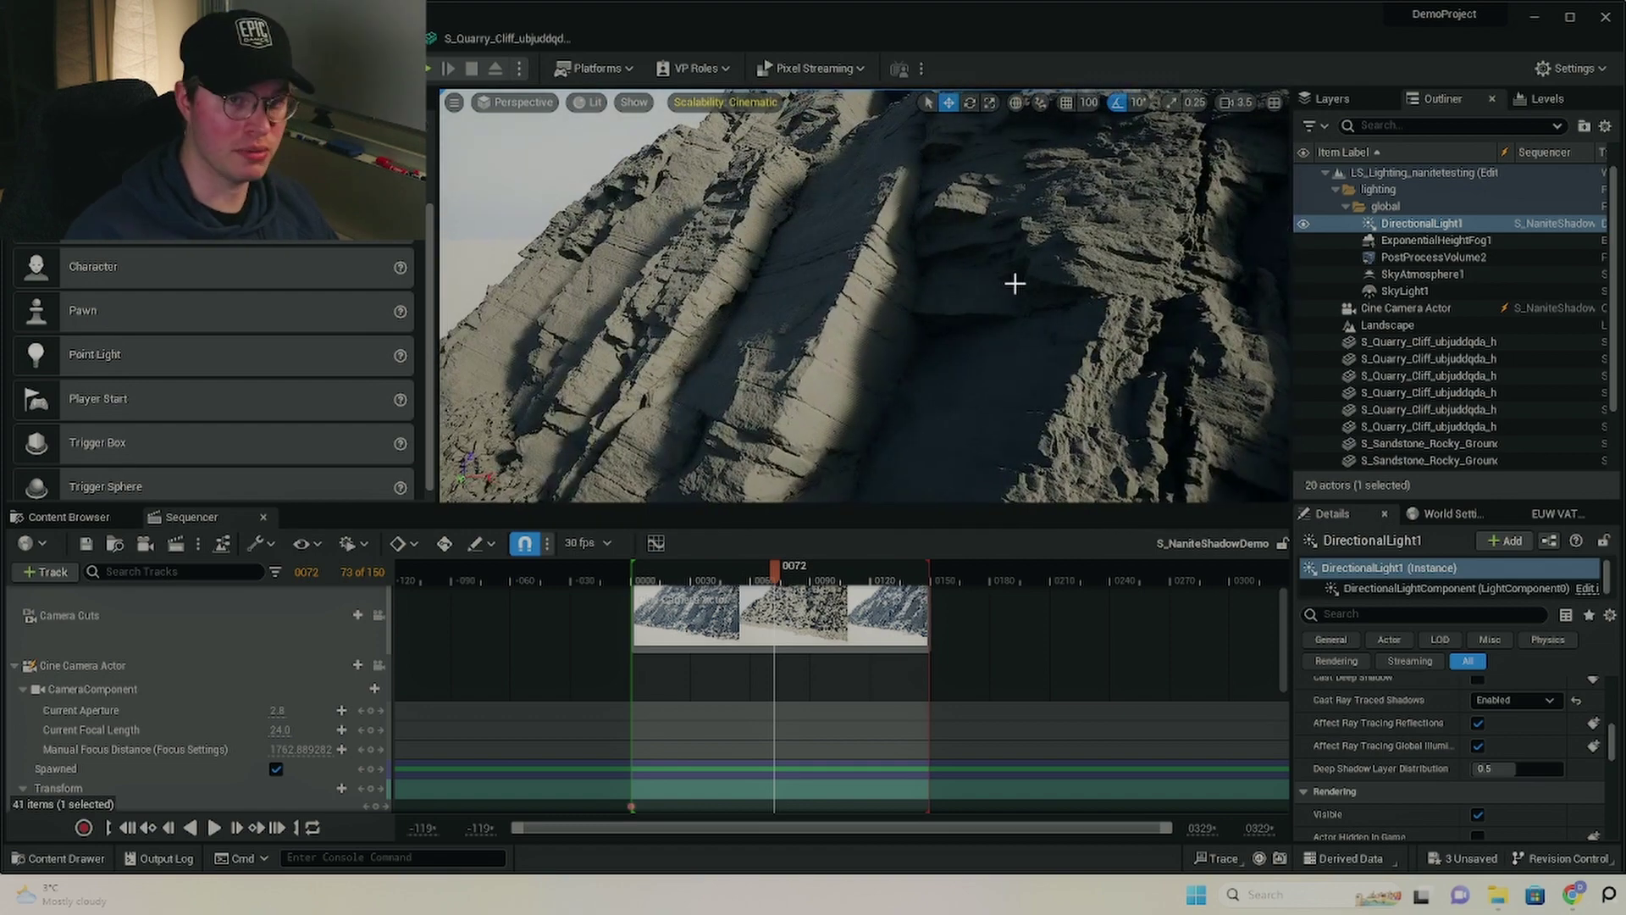
key("f")
key("w")
key("s")
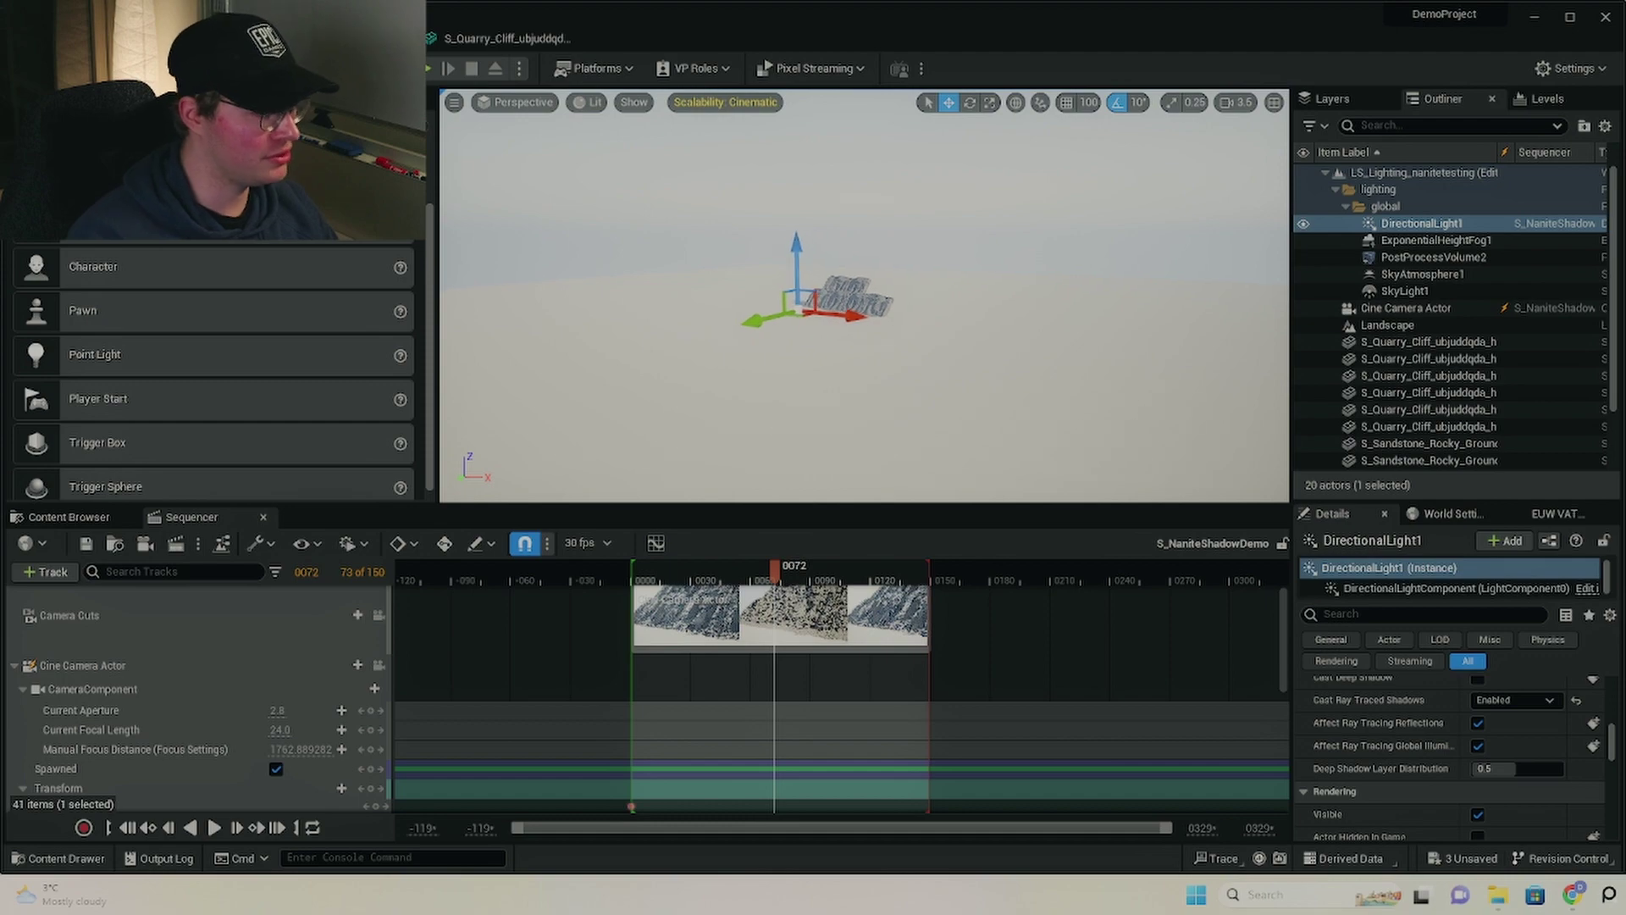
key("w")
key("s")
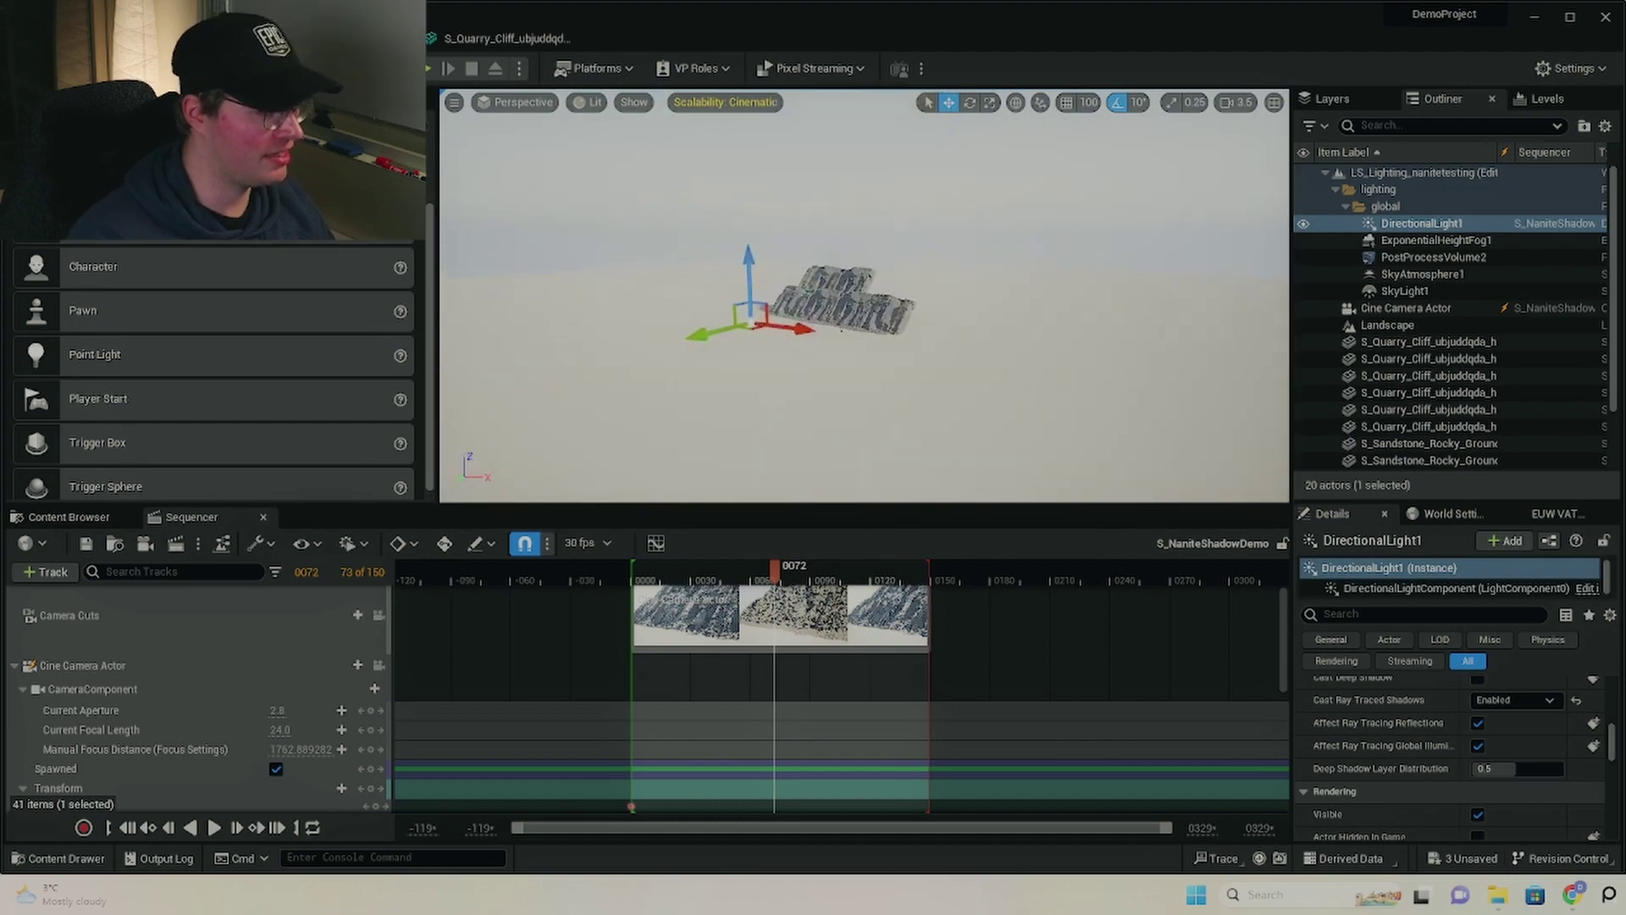
key("s")
key("w")
key("s")
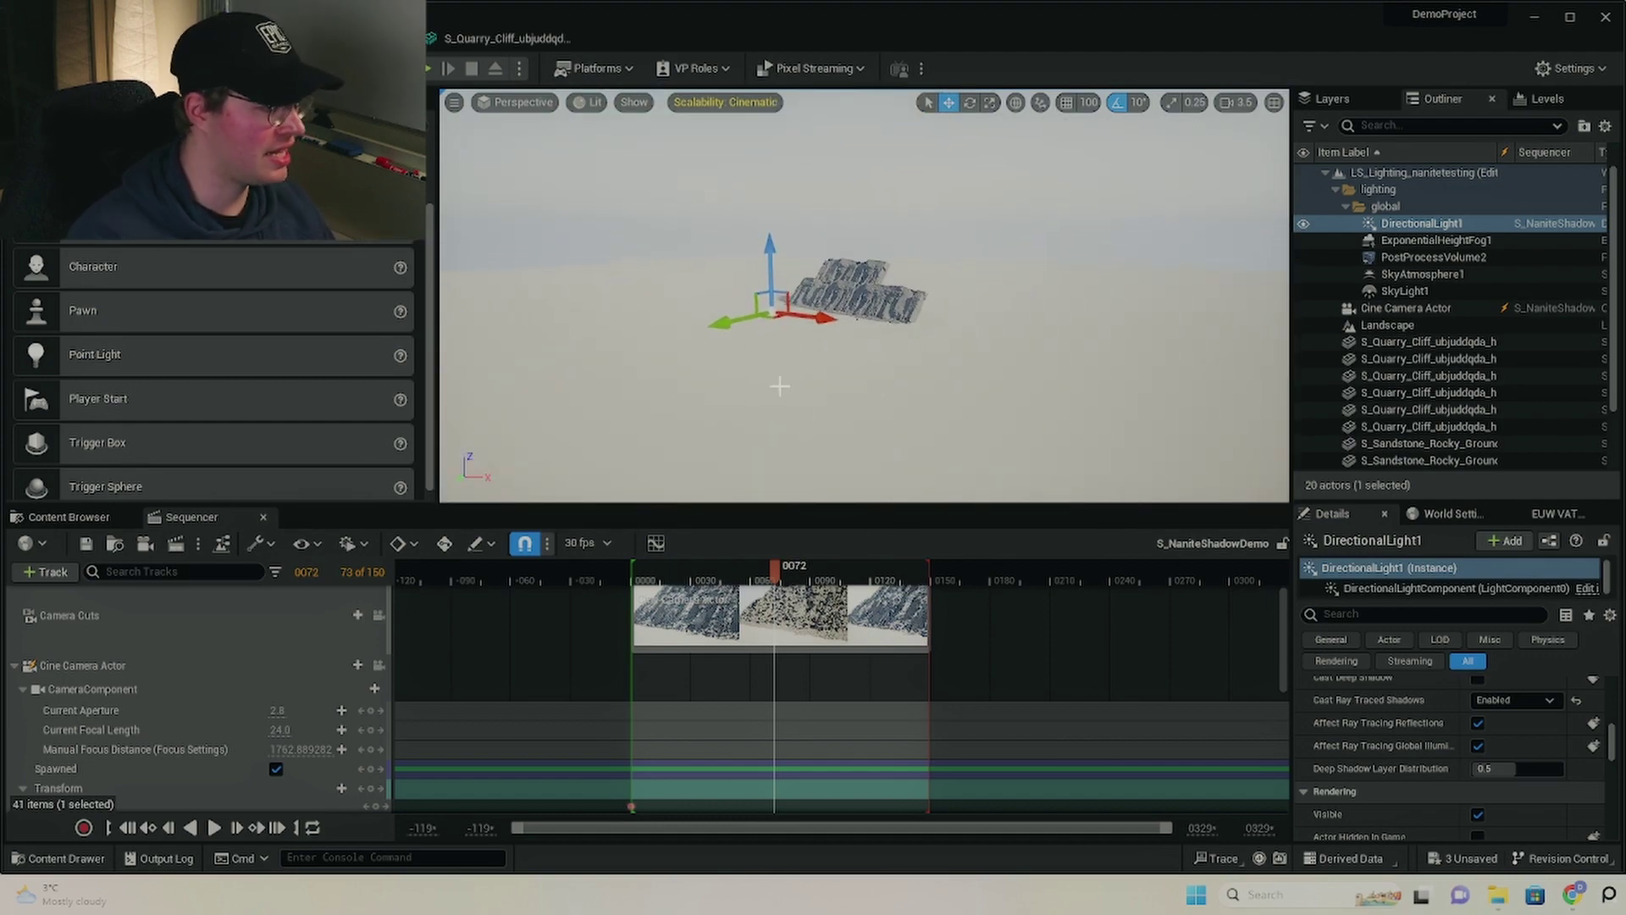
Step: Run the console command r.Nanite.ViewMeshLODBias.Offset -3
left_click(341, 849)
key("Up")
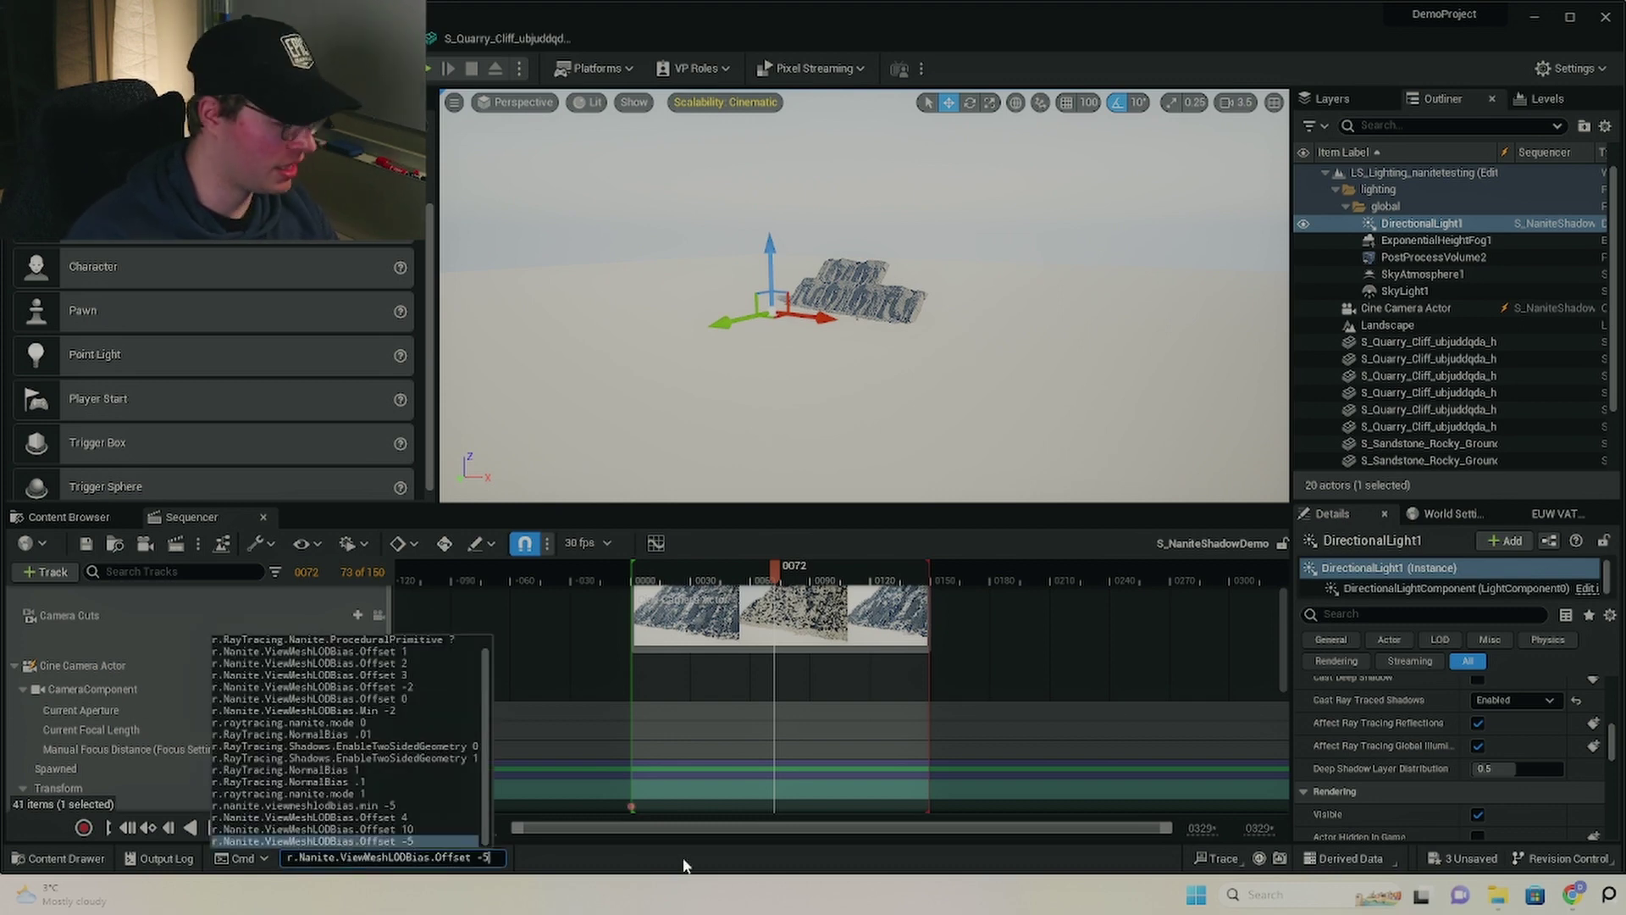
key("BackSpace")
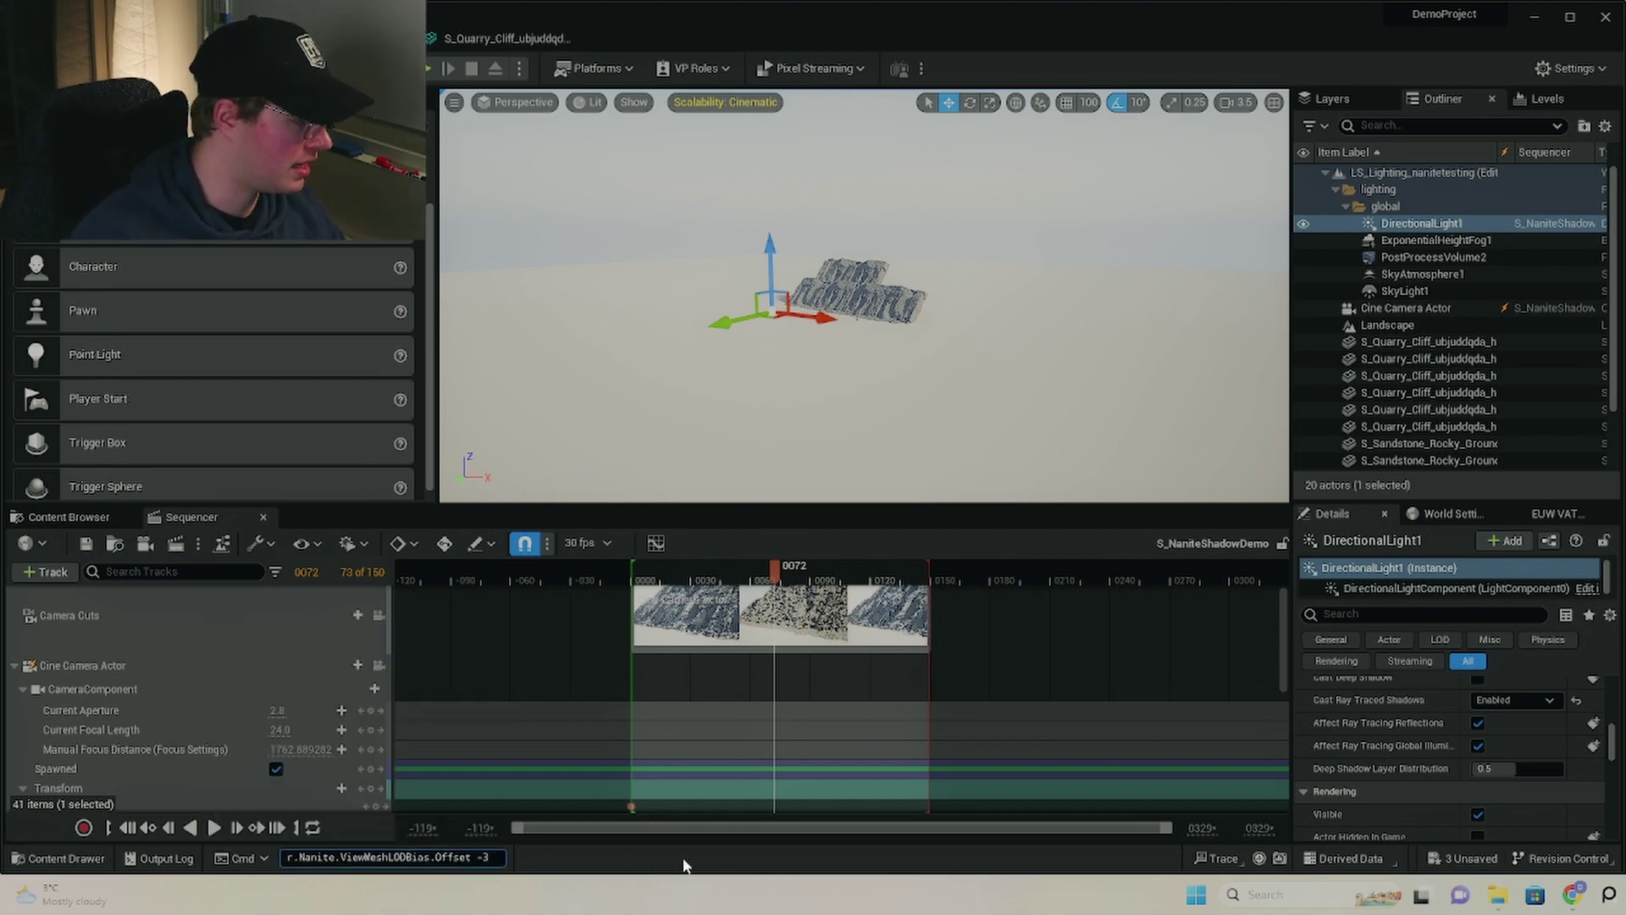
key("Up")
key("BackSpace")
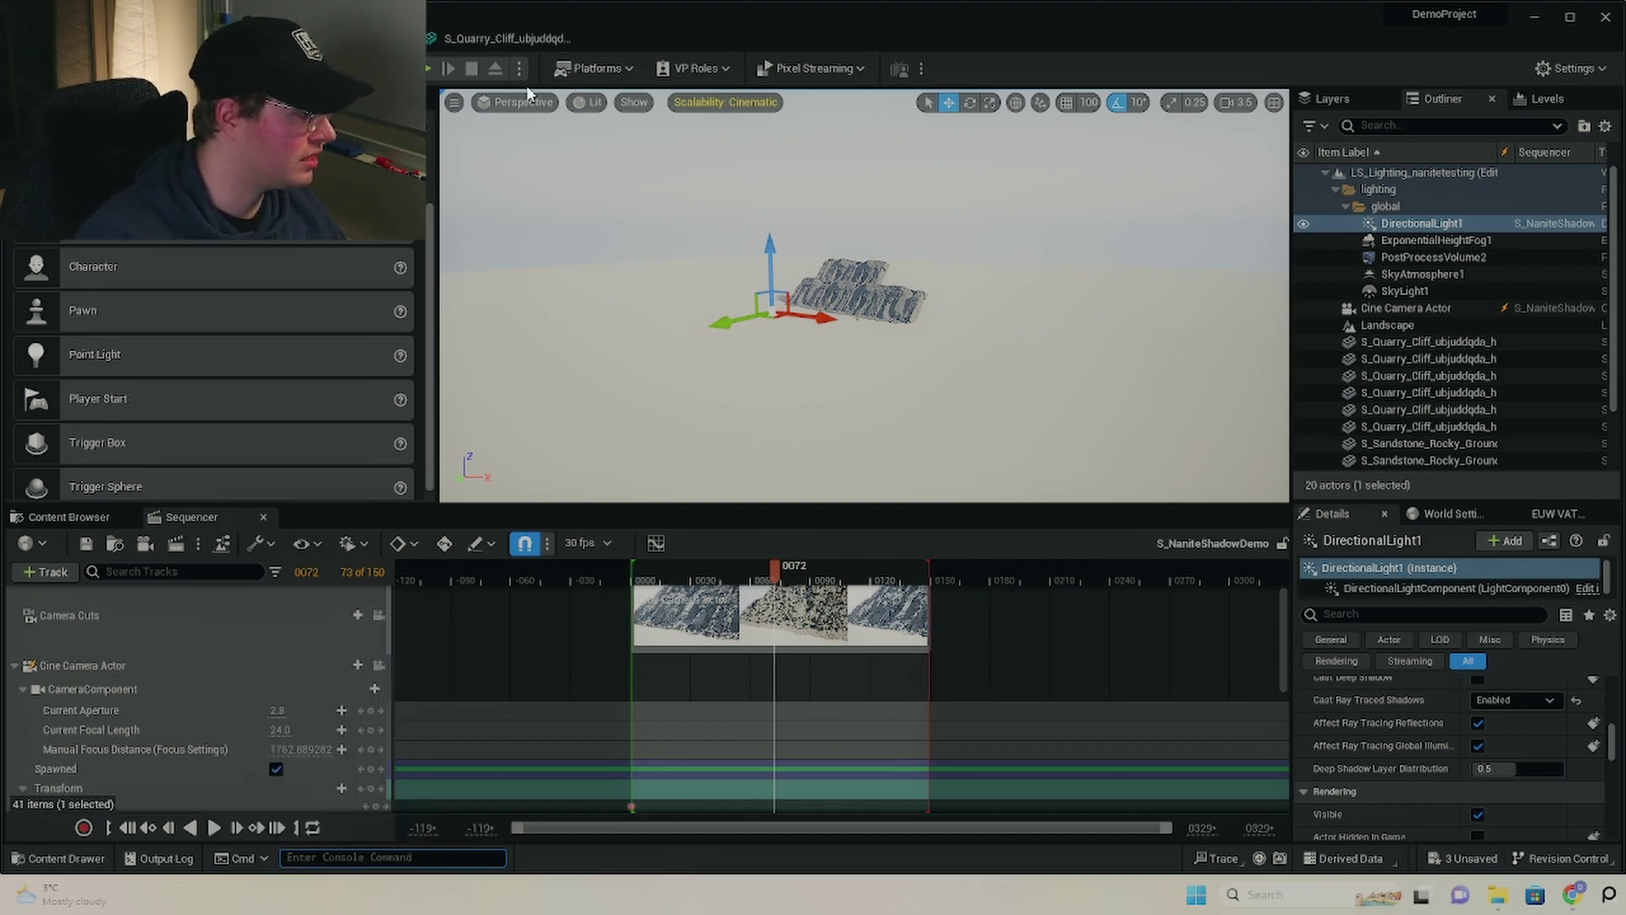
Step: Switch to the Nanite Triangles visualization and examine the cliff's triangle density at different distances
left_click(589, 102)
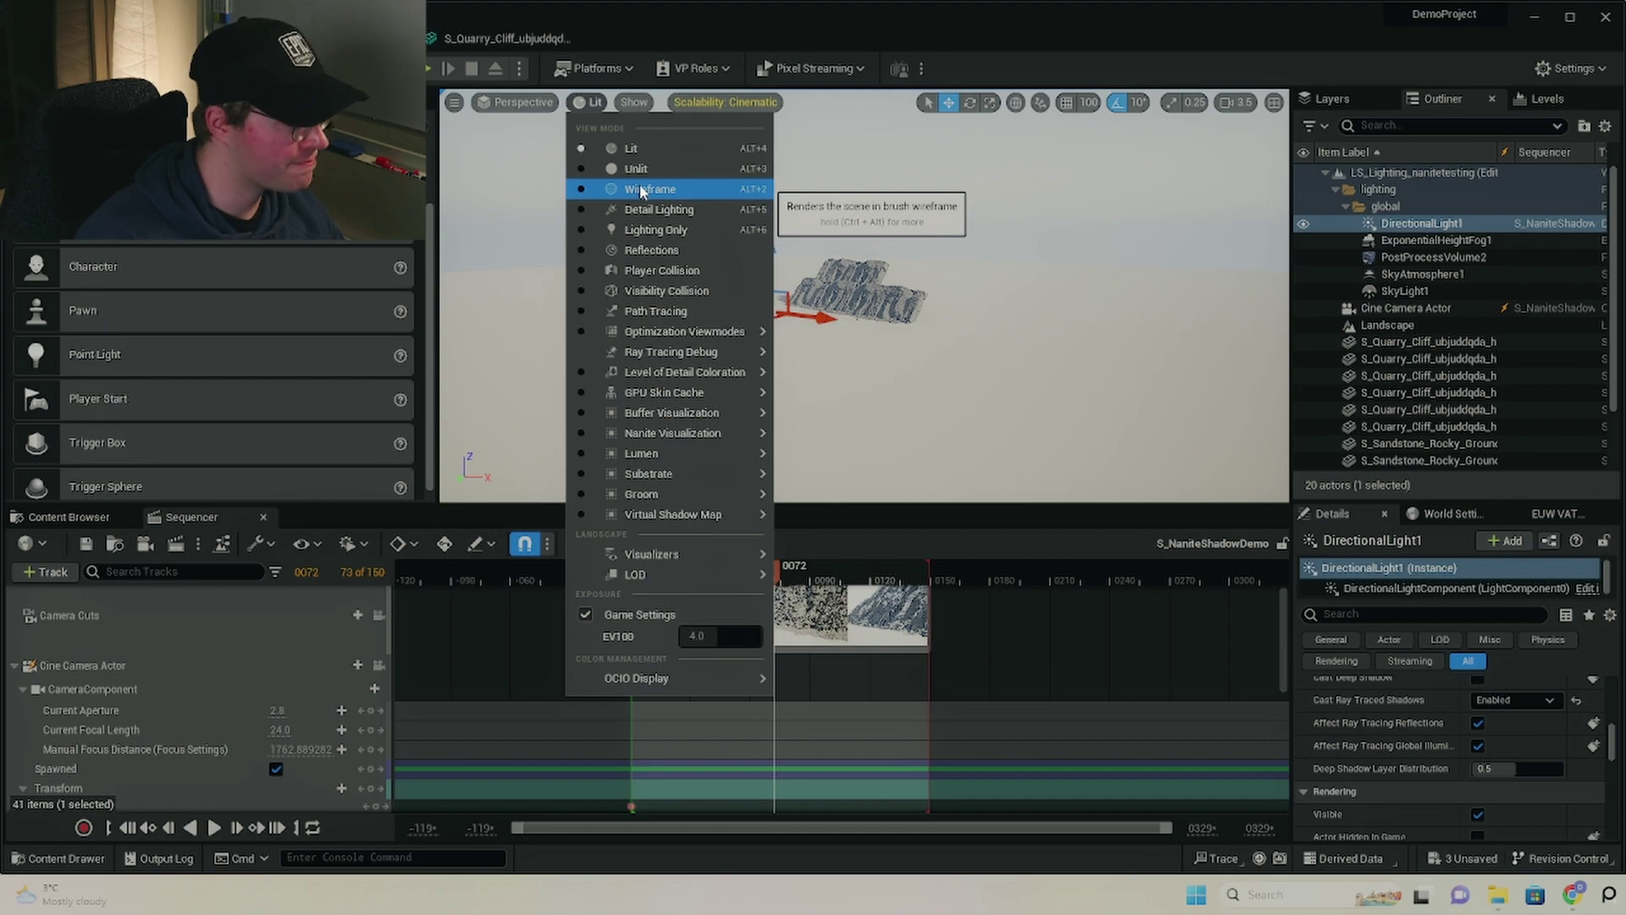
mouse_move(702, 434)
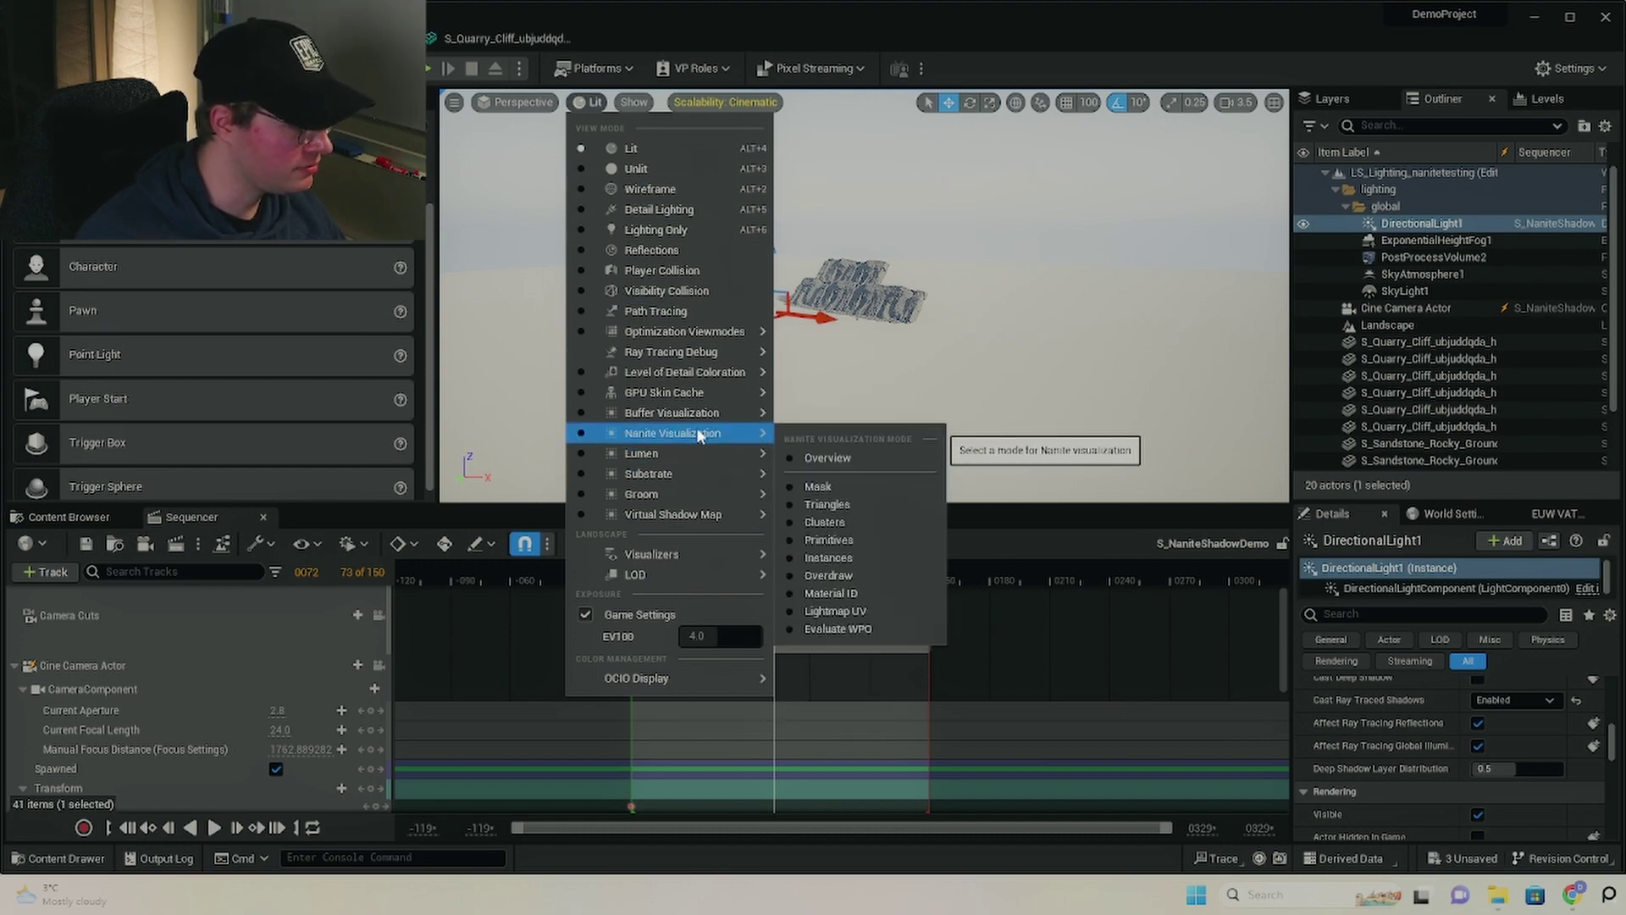
left_click(841, 507)
key("w")
right_click_drag(874, 362, 875, 363)
key("s")
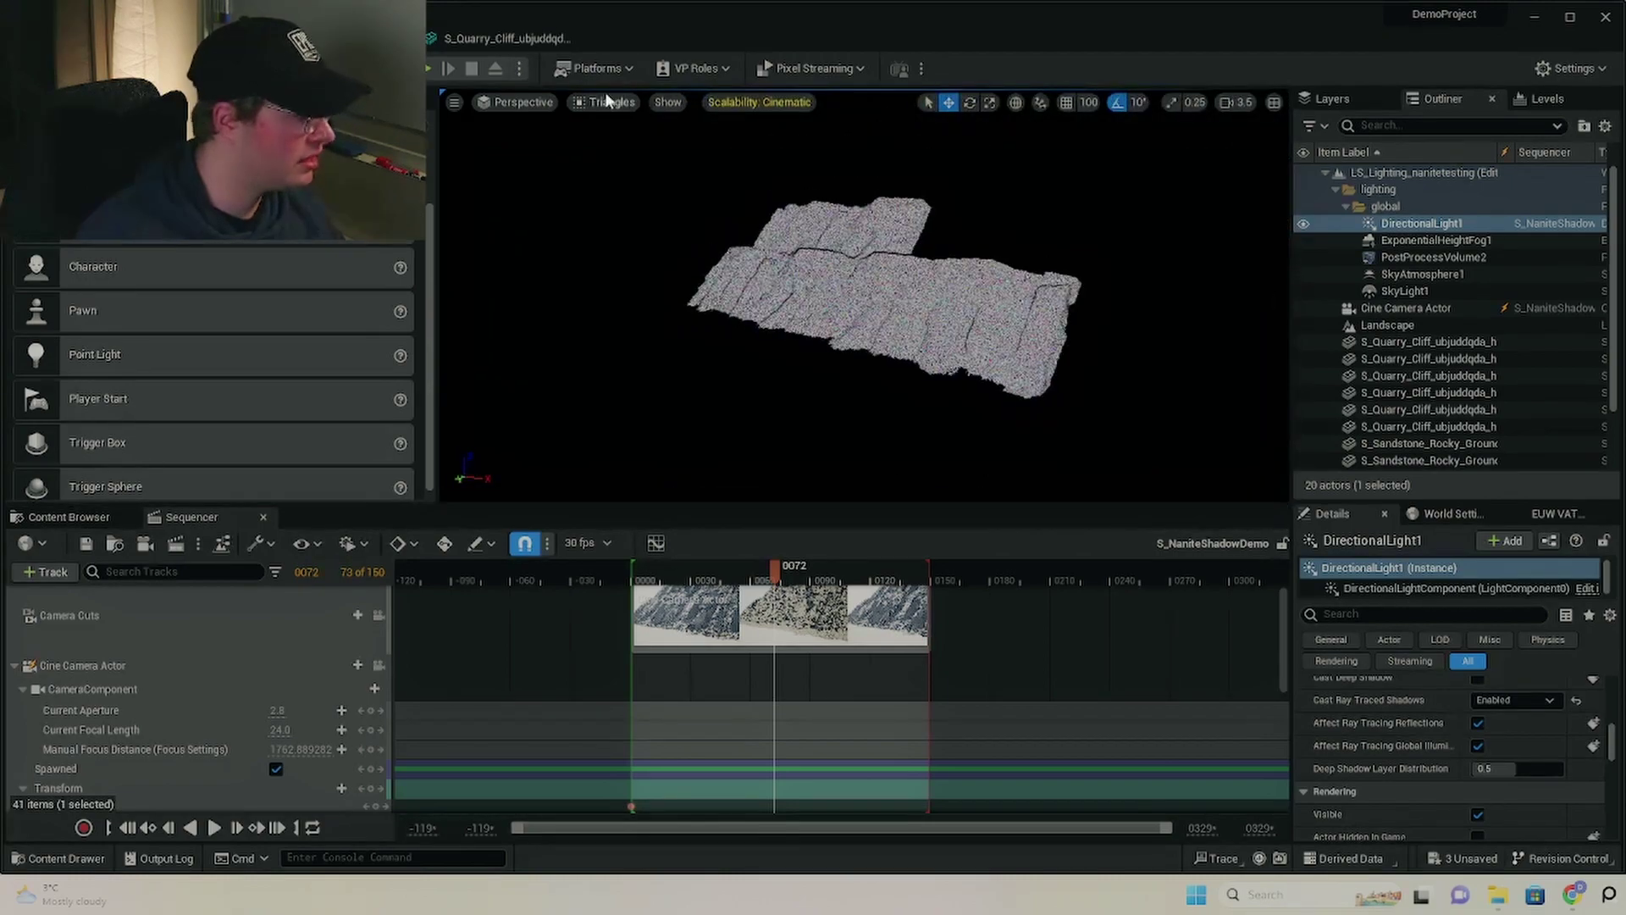
Step: Pilot the cine camera and return to the Lit view mode to check the cliff's shadows in the shot
left_click(378, 665)
left_click(602, 102)
left_click(614, 151)
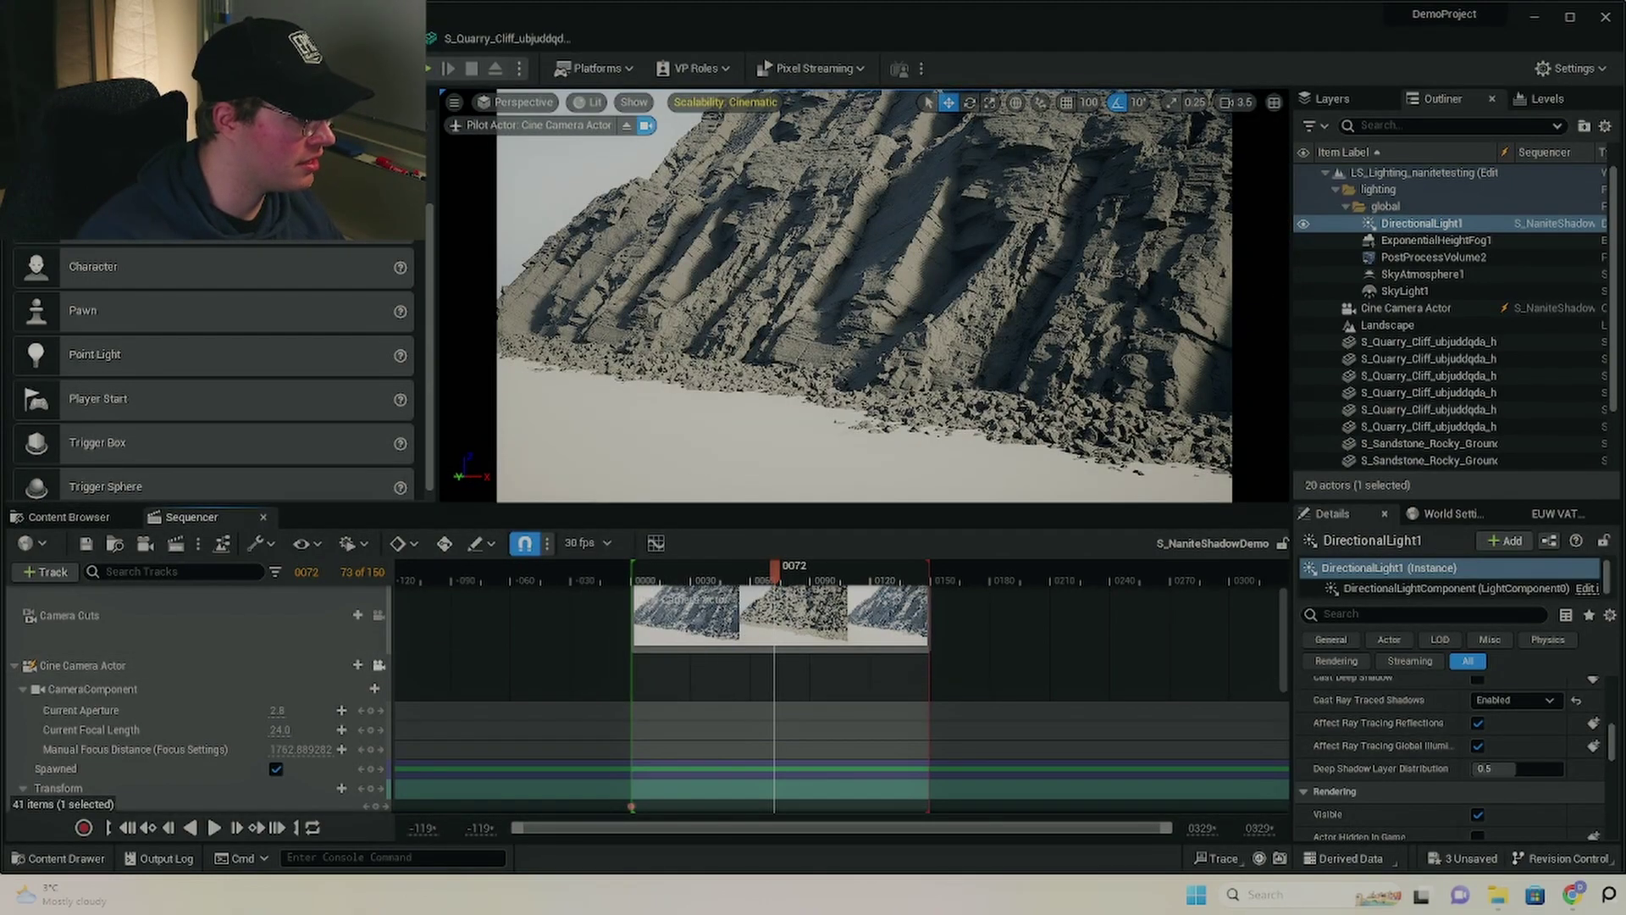
Step: Stop piloting the cine camera and examine the cliff's shadows in the Lit view from varying distances
left_click(629, 127)
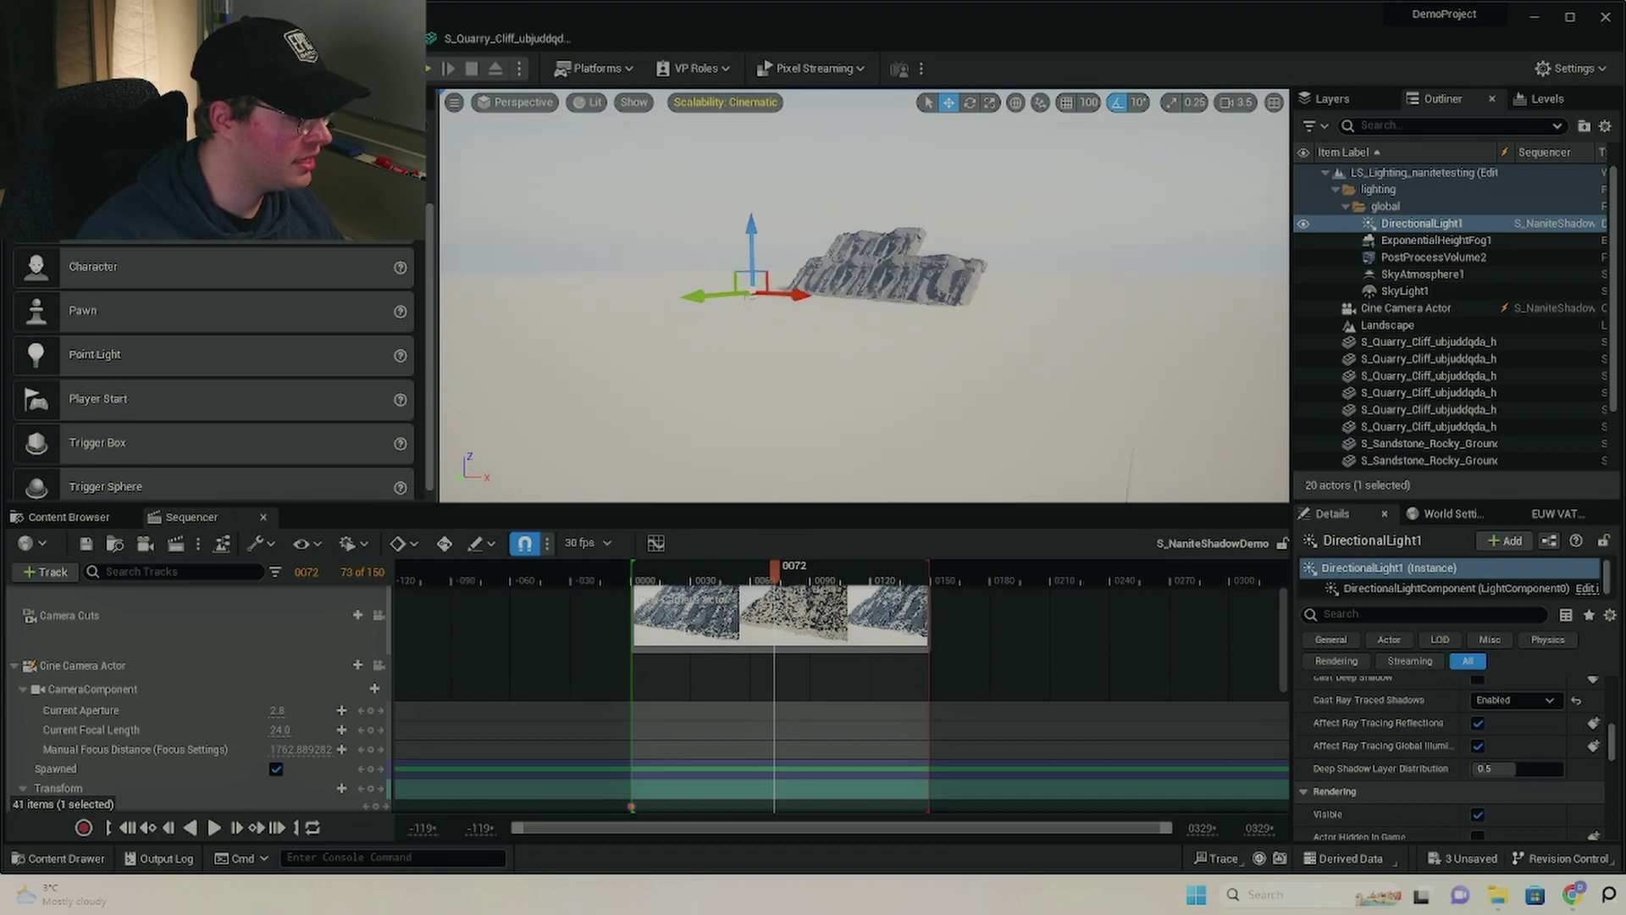
key("w")
right_click_drag(864, 296, 948, 269)
key("s")
key("w")
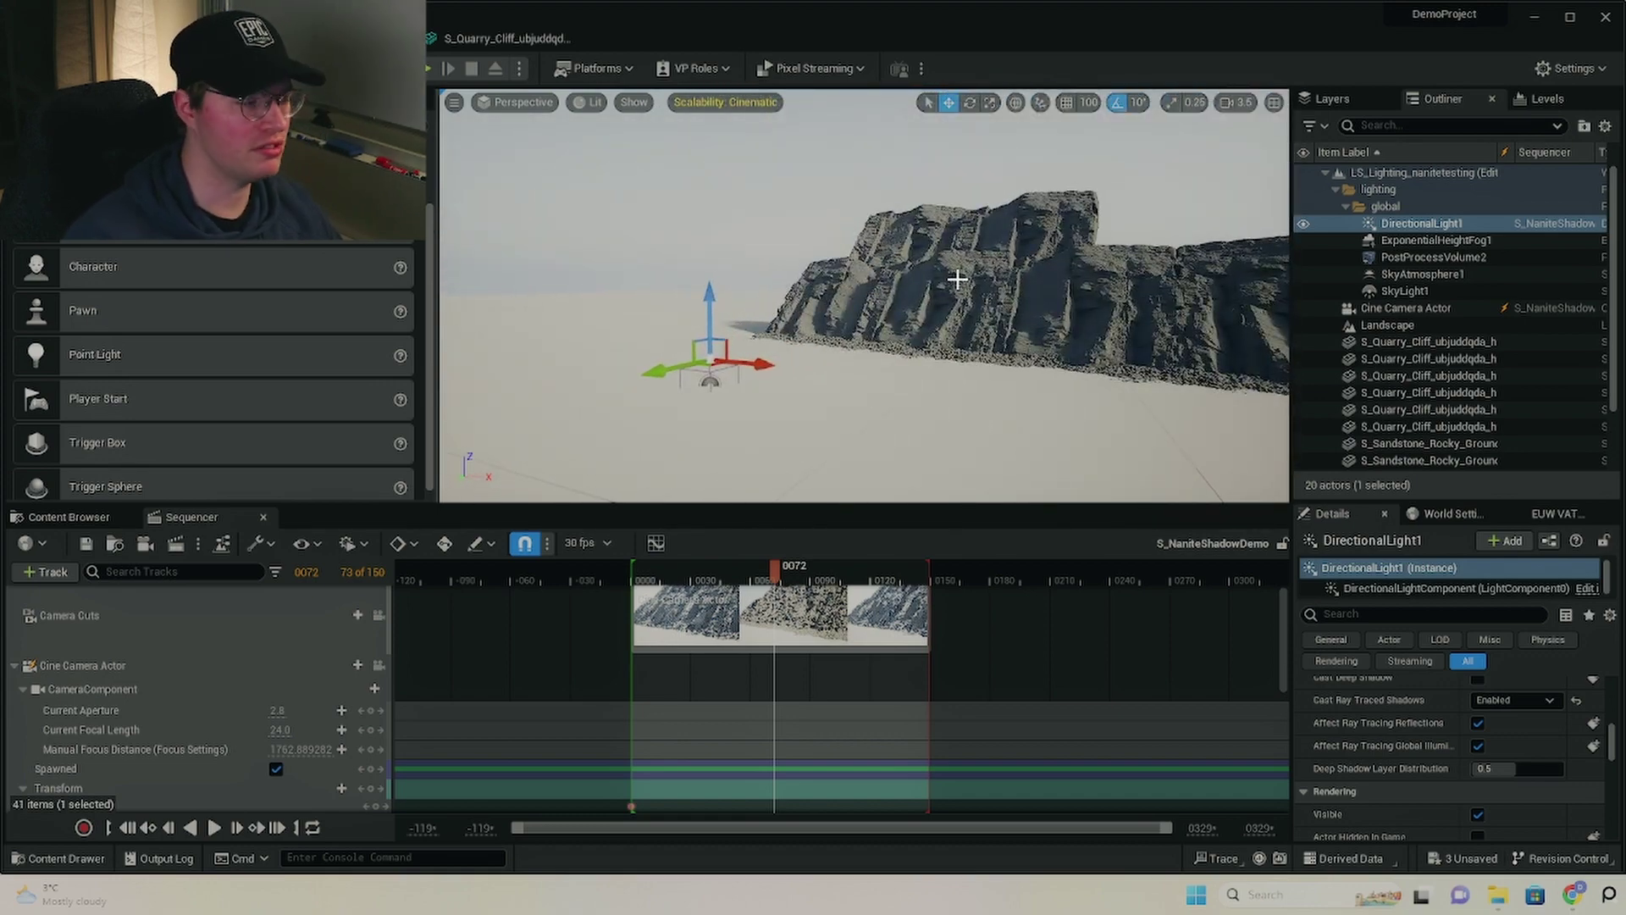